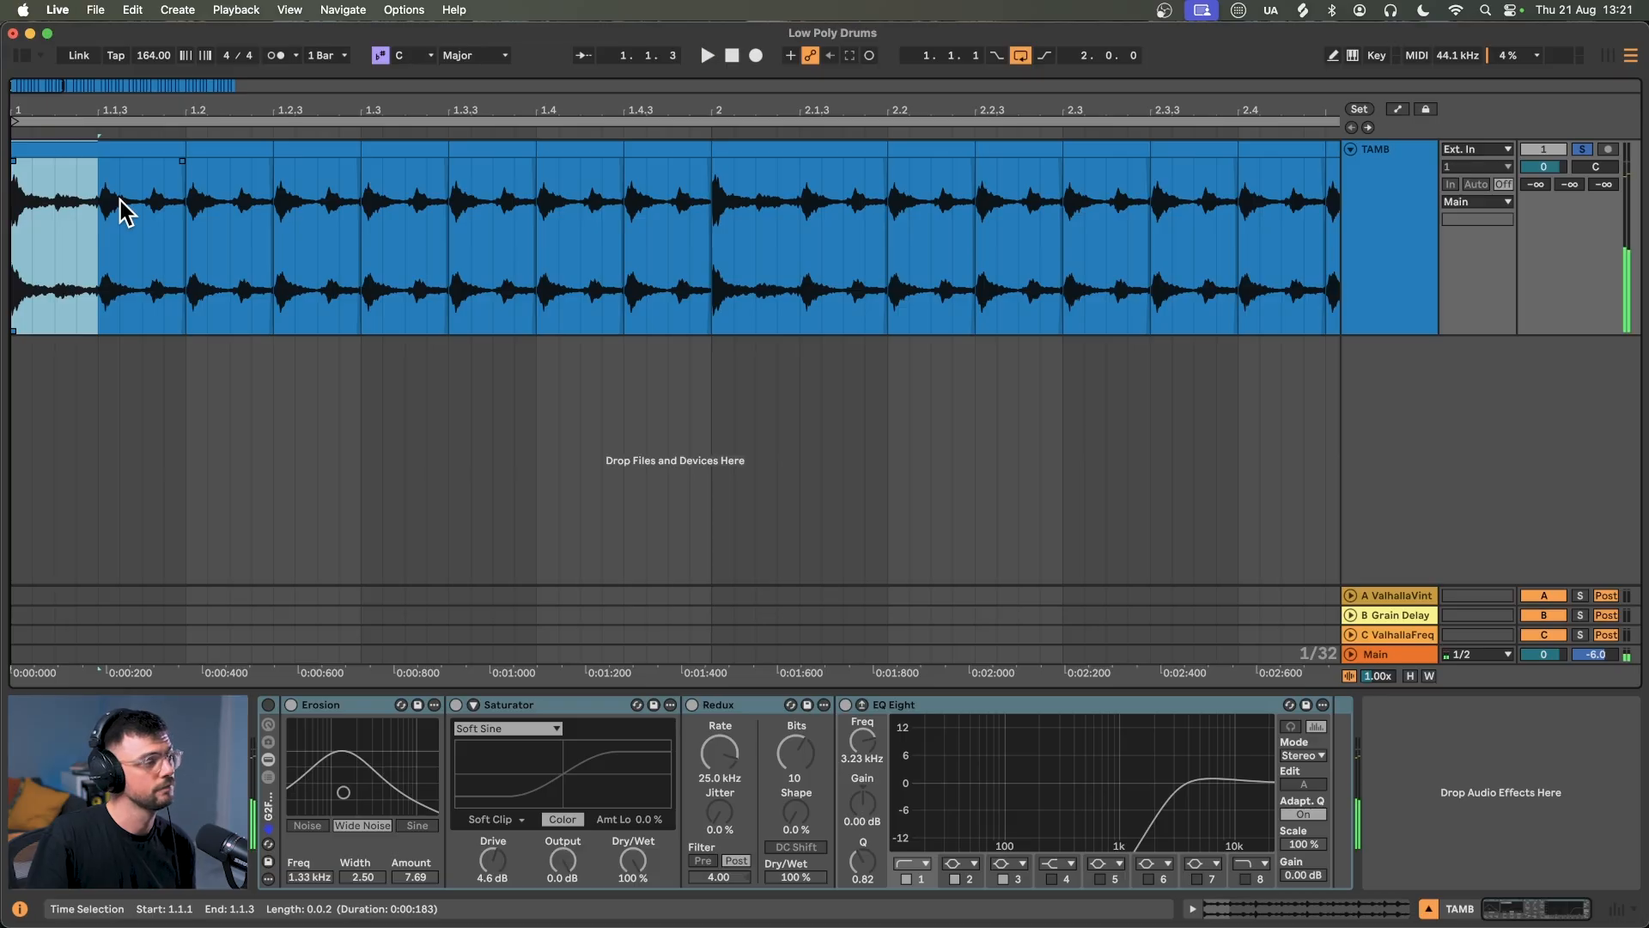
# Select the repeated TAMB slices from 1.1.3 to 1.4.3 and play them
pyautogui.moveTo(101, 199); pyautogui.dragTo(624, 188)
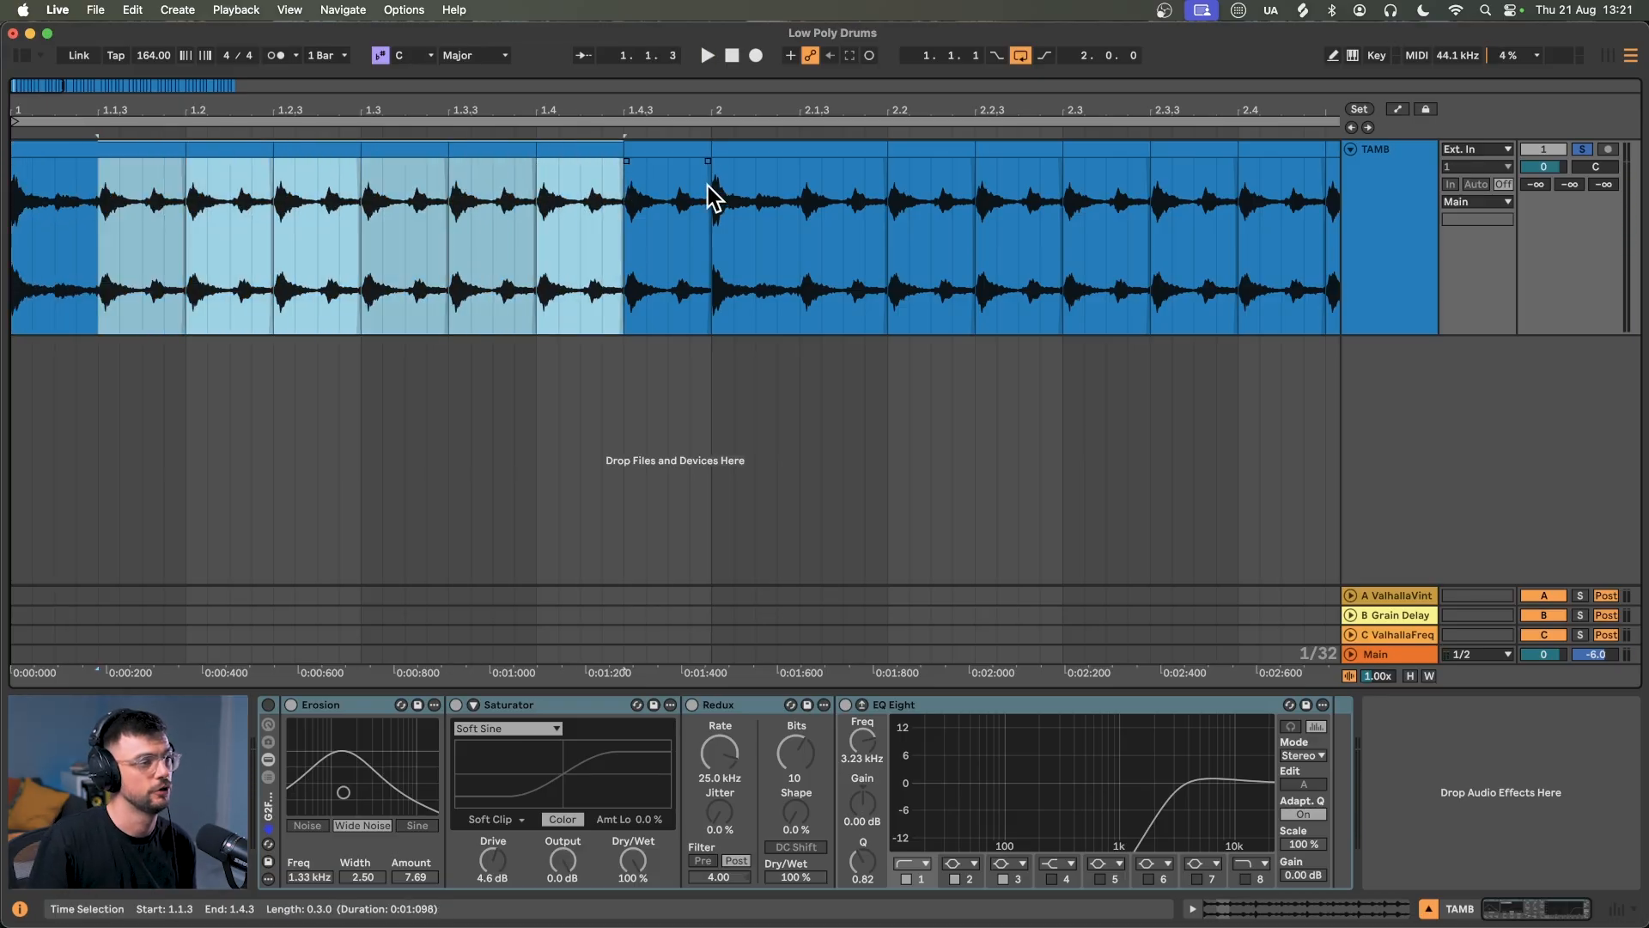
pyautogui.press('space')
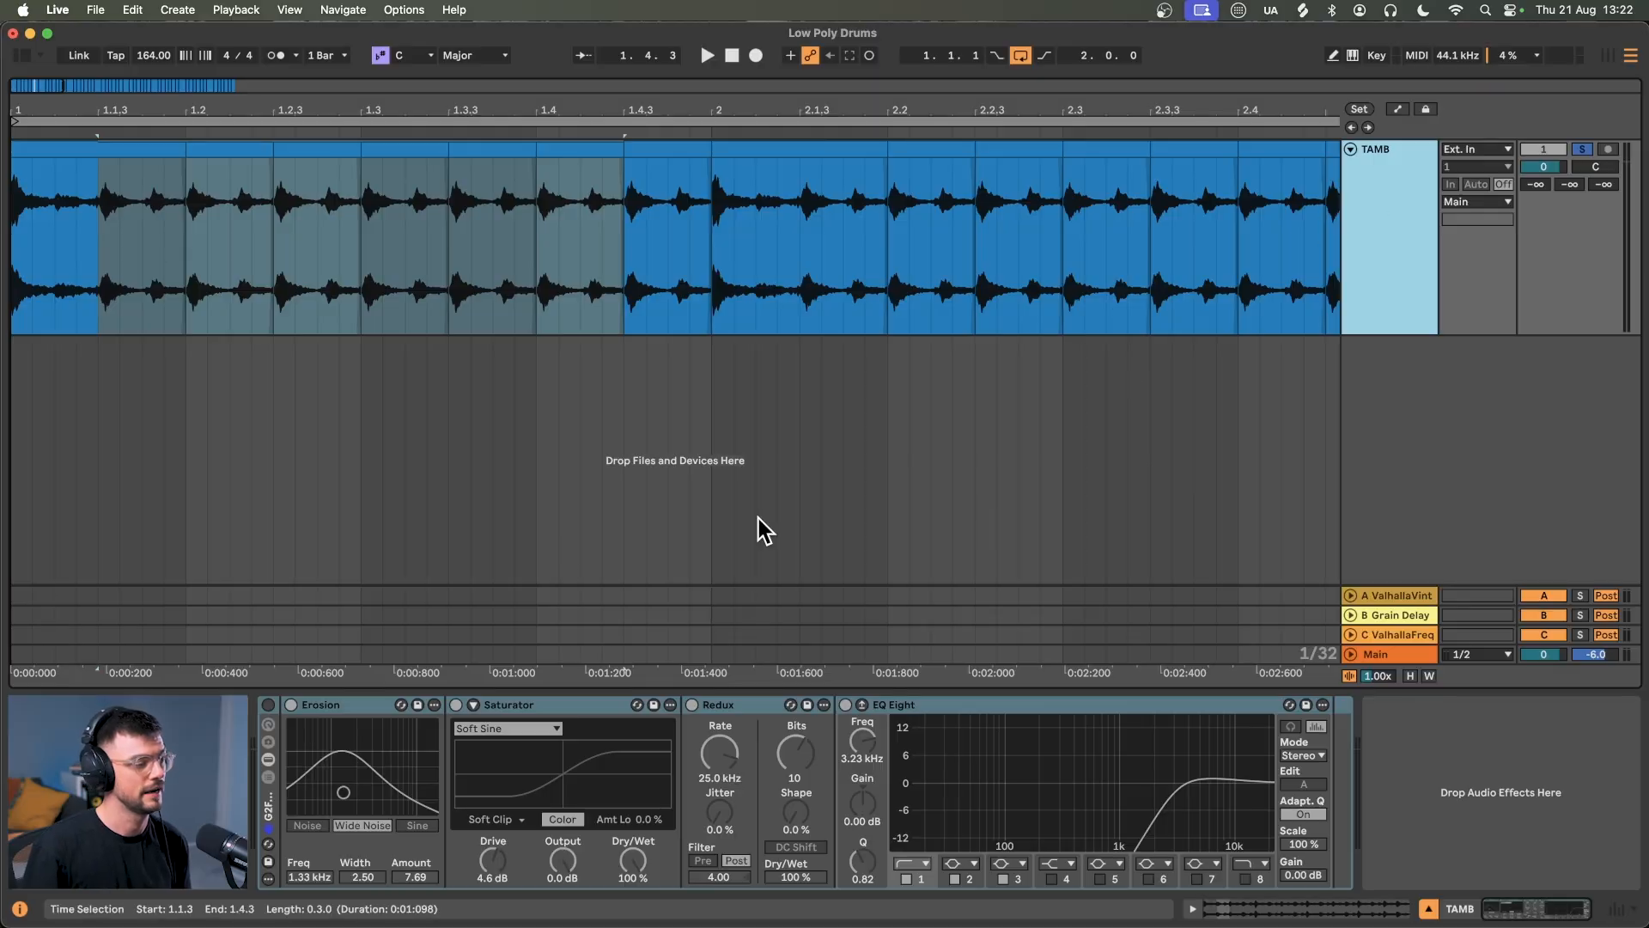
# Enable the TAMB track's effect rack and deactivate Saturator, Redux and EQ Eight, leaving only Erosion active
pyautogui.click(268, 705)
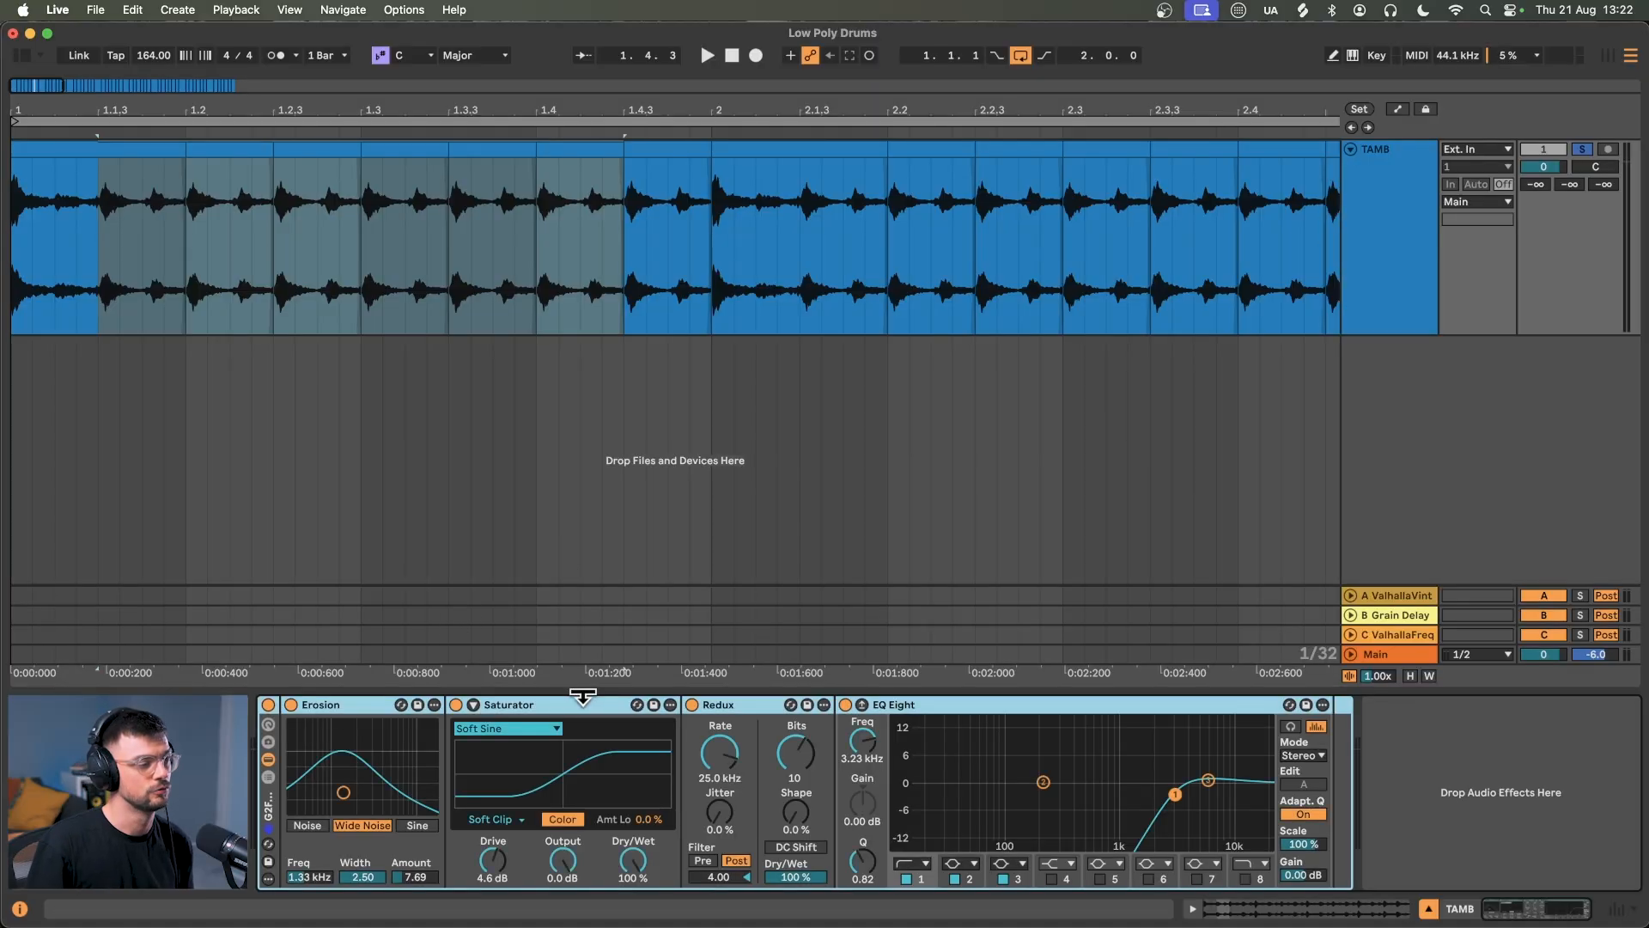
pyautogui.click(574, 703)
pyautogui.keyDown('shift'); pyautogui.click(893, 706); pyautogui.keyUp('shift')
pyautogui.press('0')
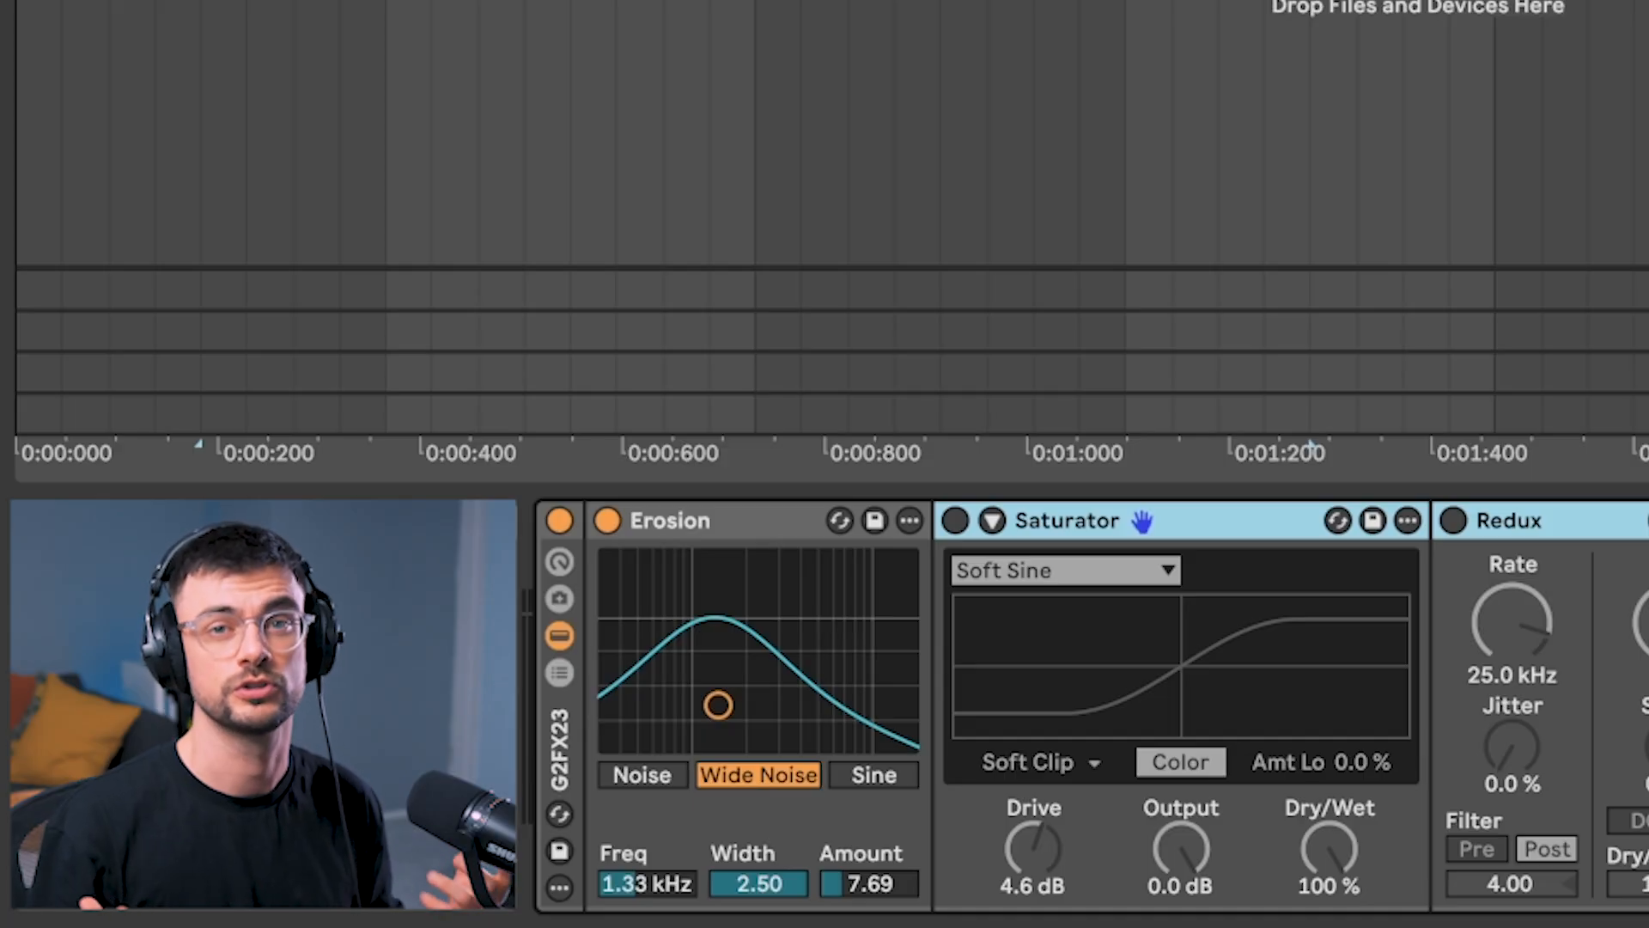
# Play the tambourine loop while reactivating Saturator, Redux and EQ Eight one at a time
pyautogui.press('space')
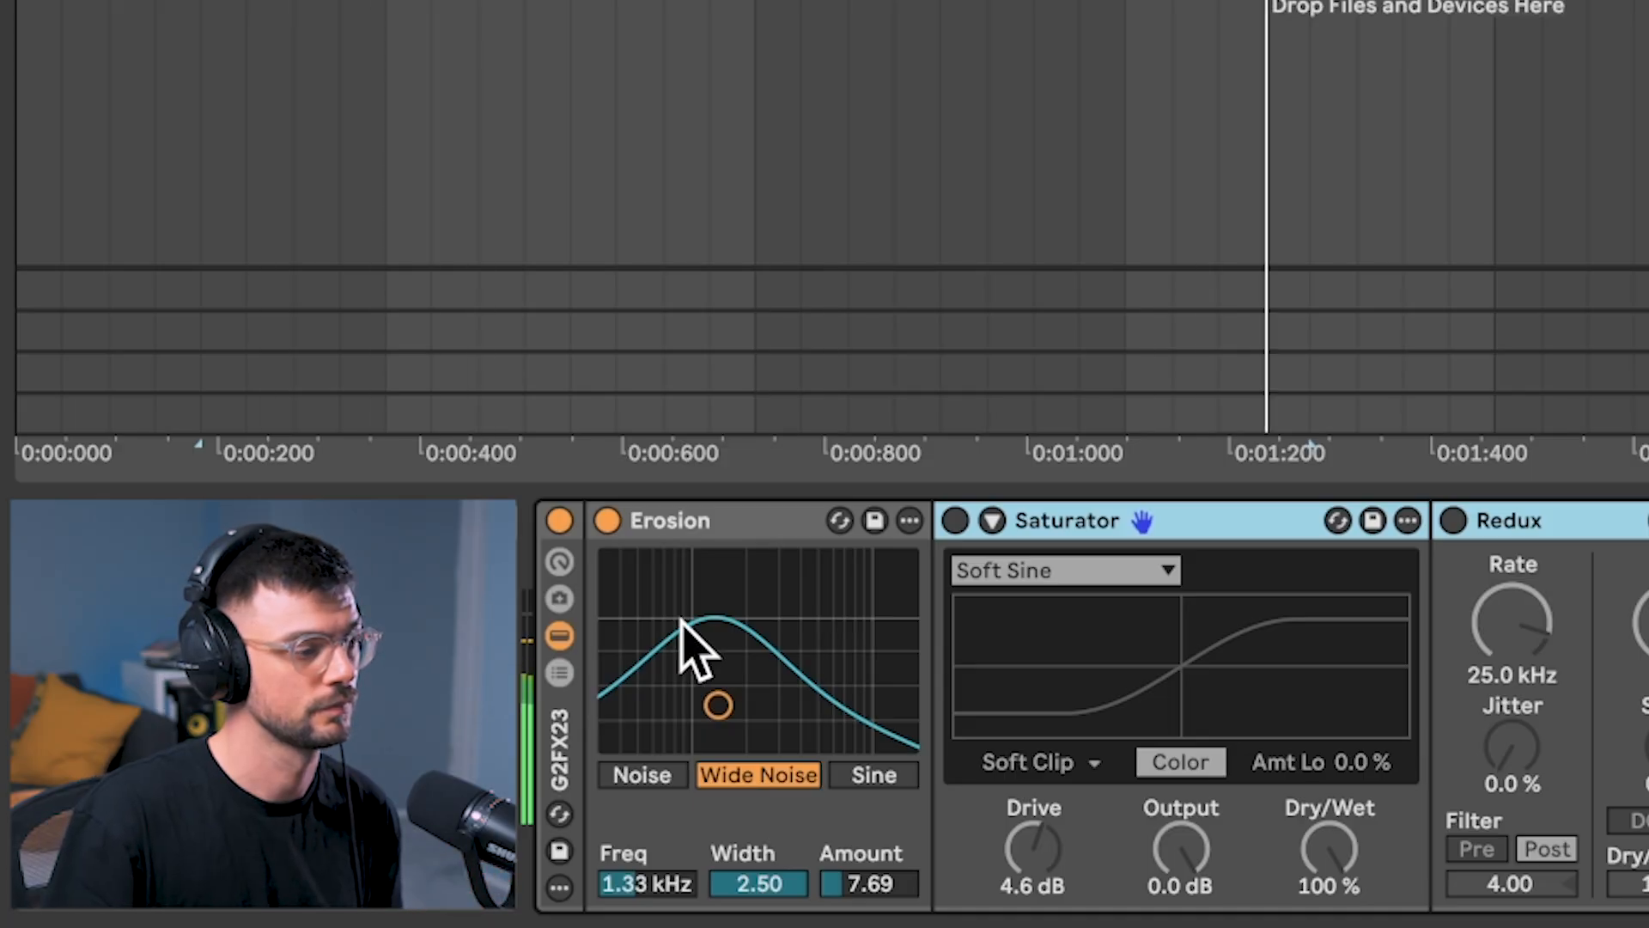
pyautogui.press('0')
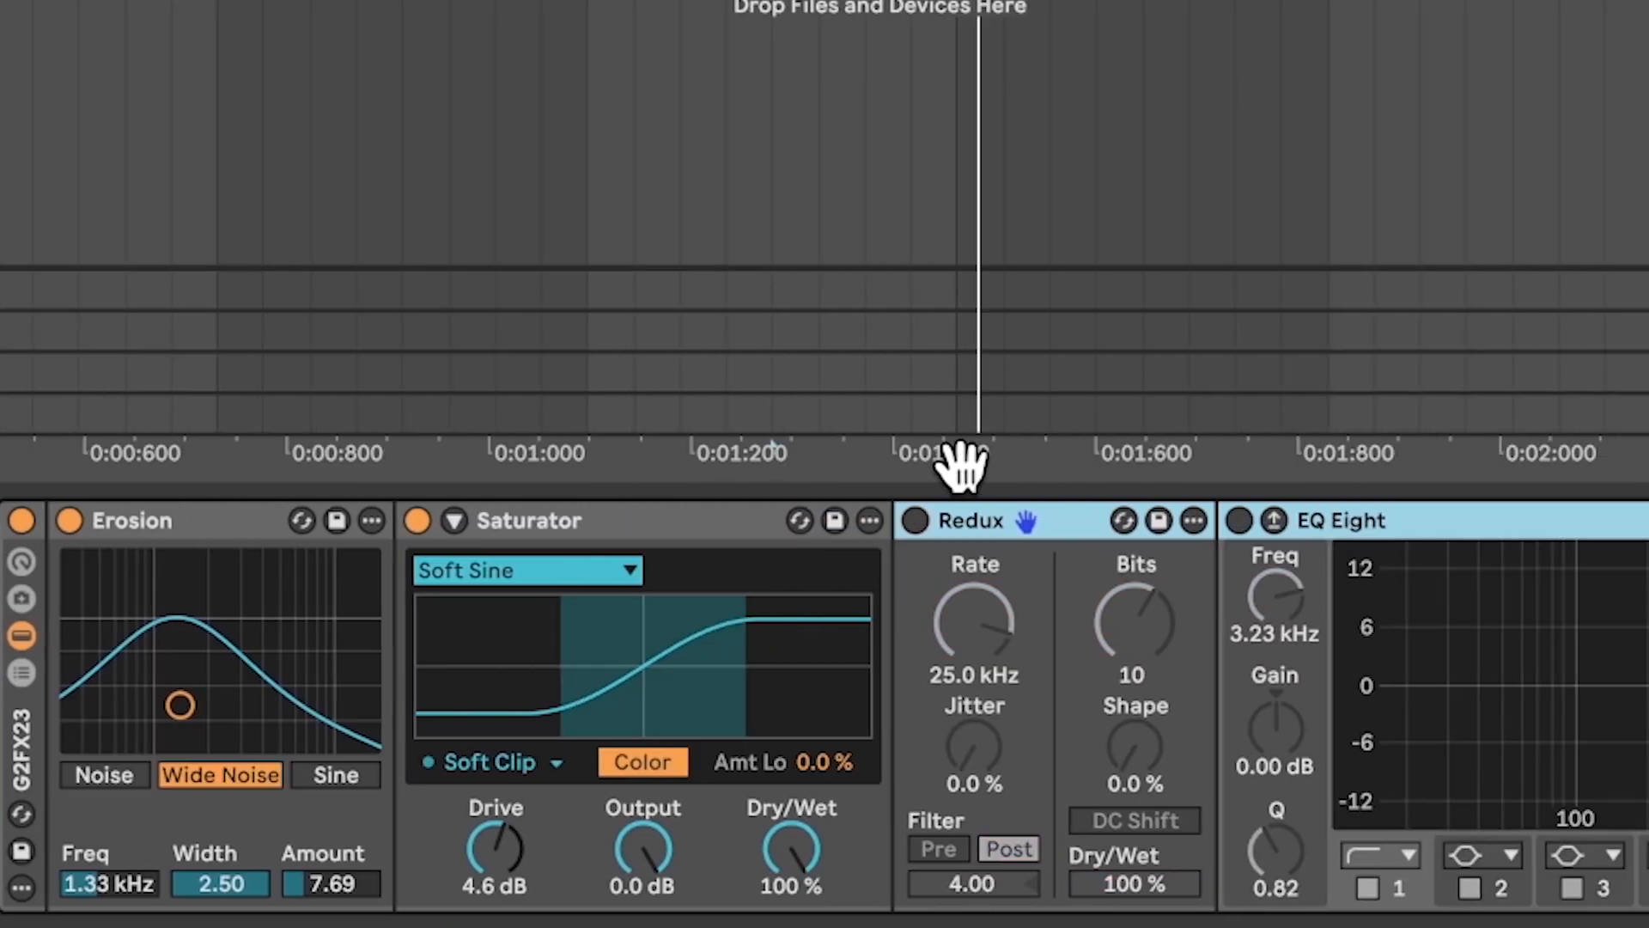
pyautogui.click(1454, 521)
pyautogui.click(573, 520)
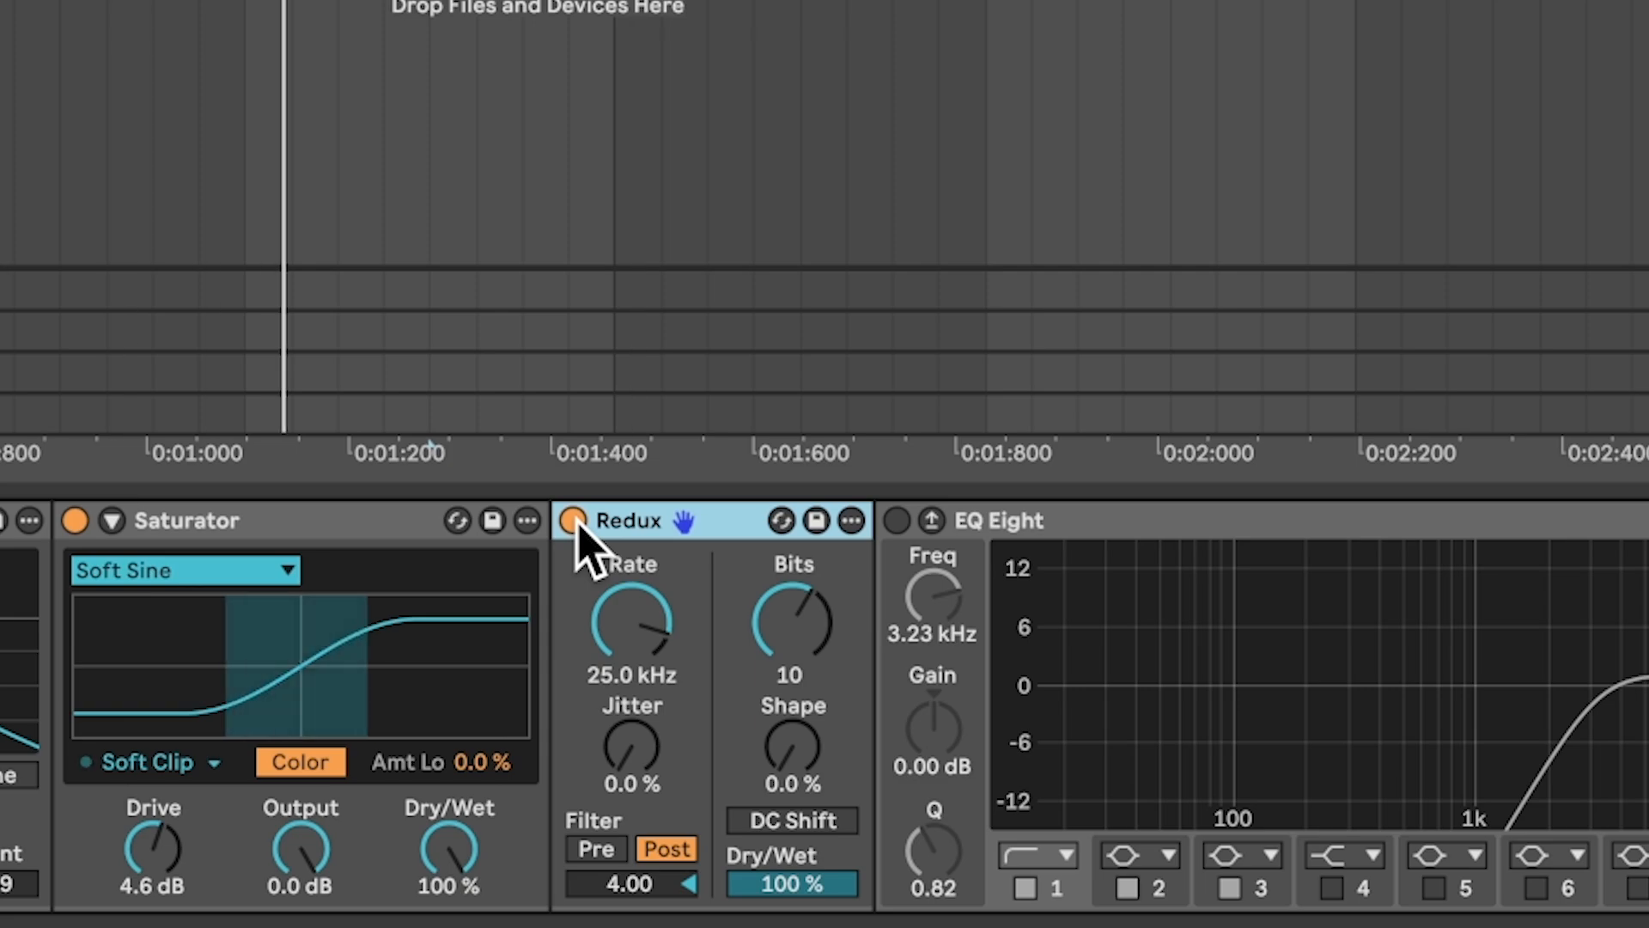
pyautogui.click(896, 521)
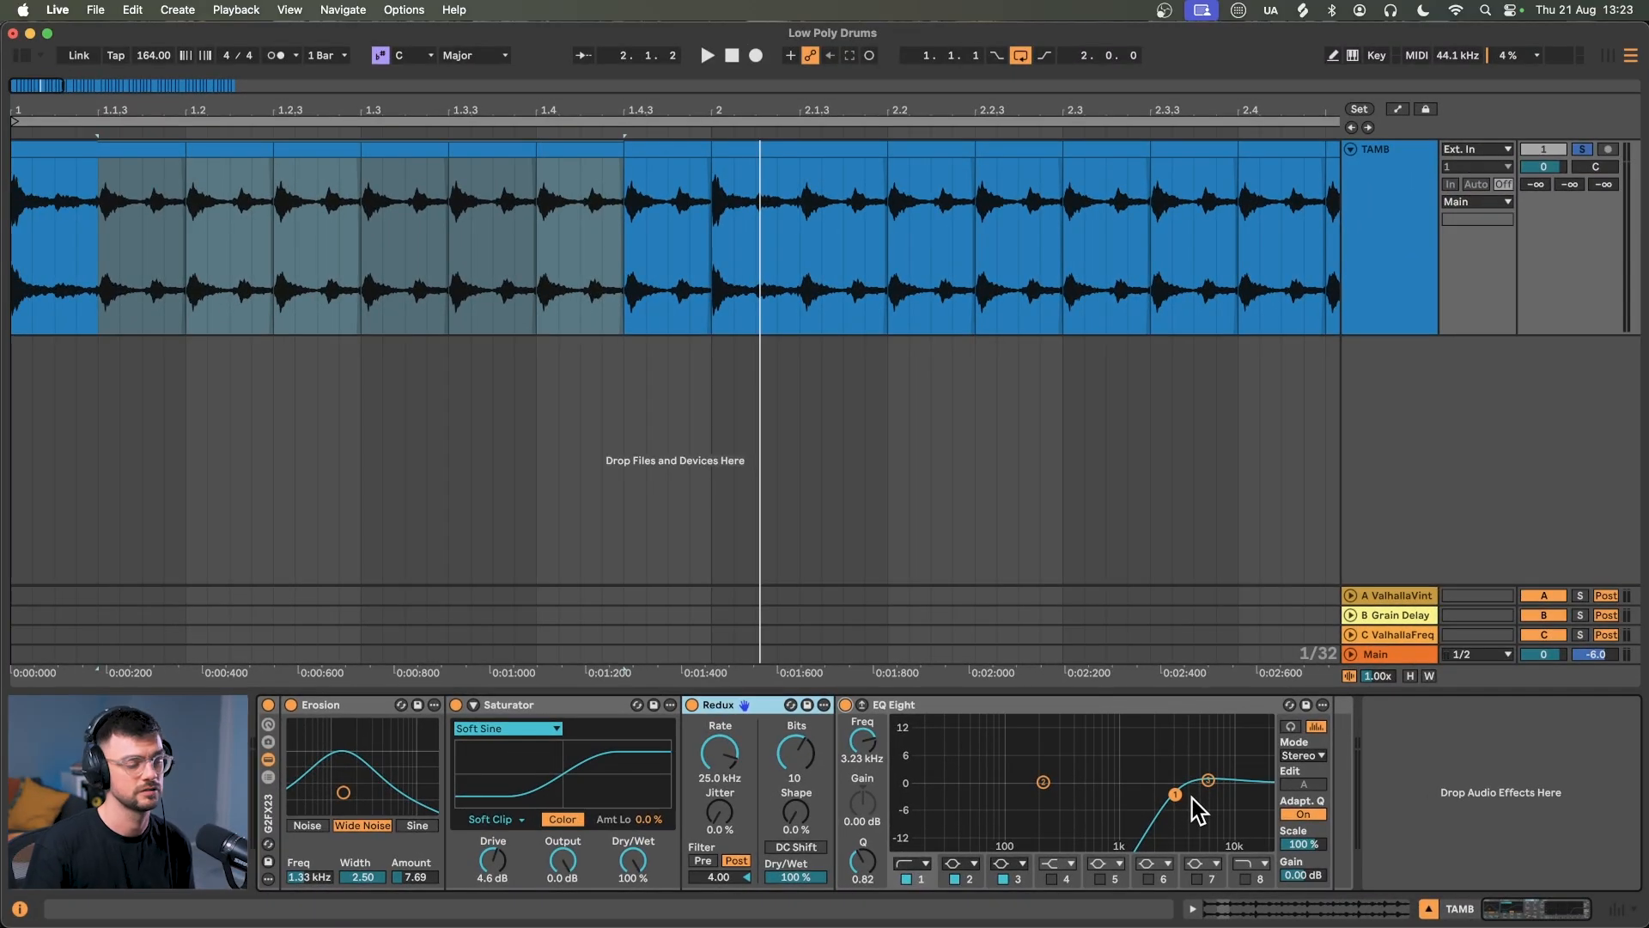
pyautogui.press('space')
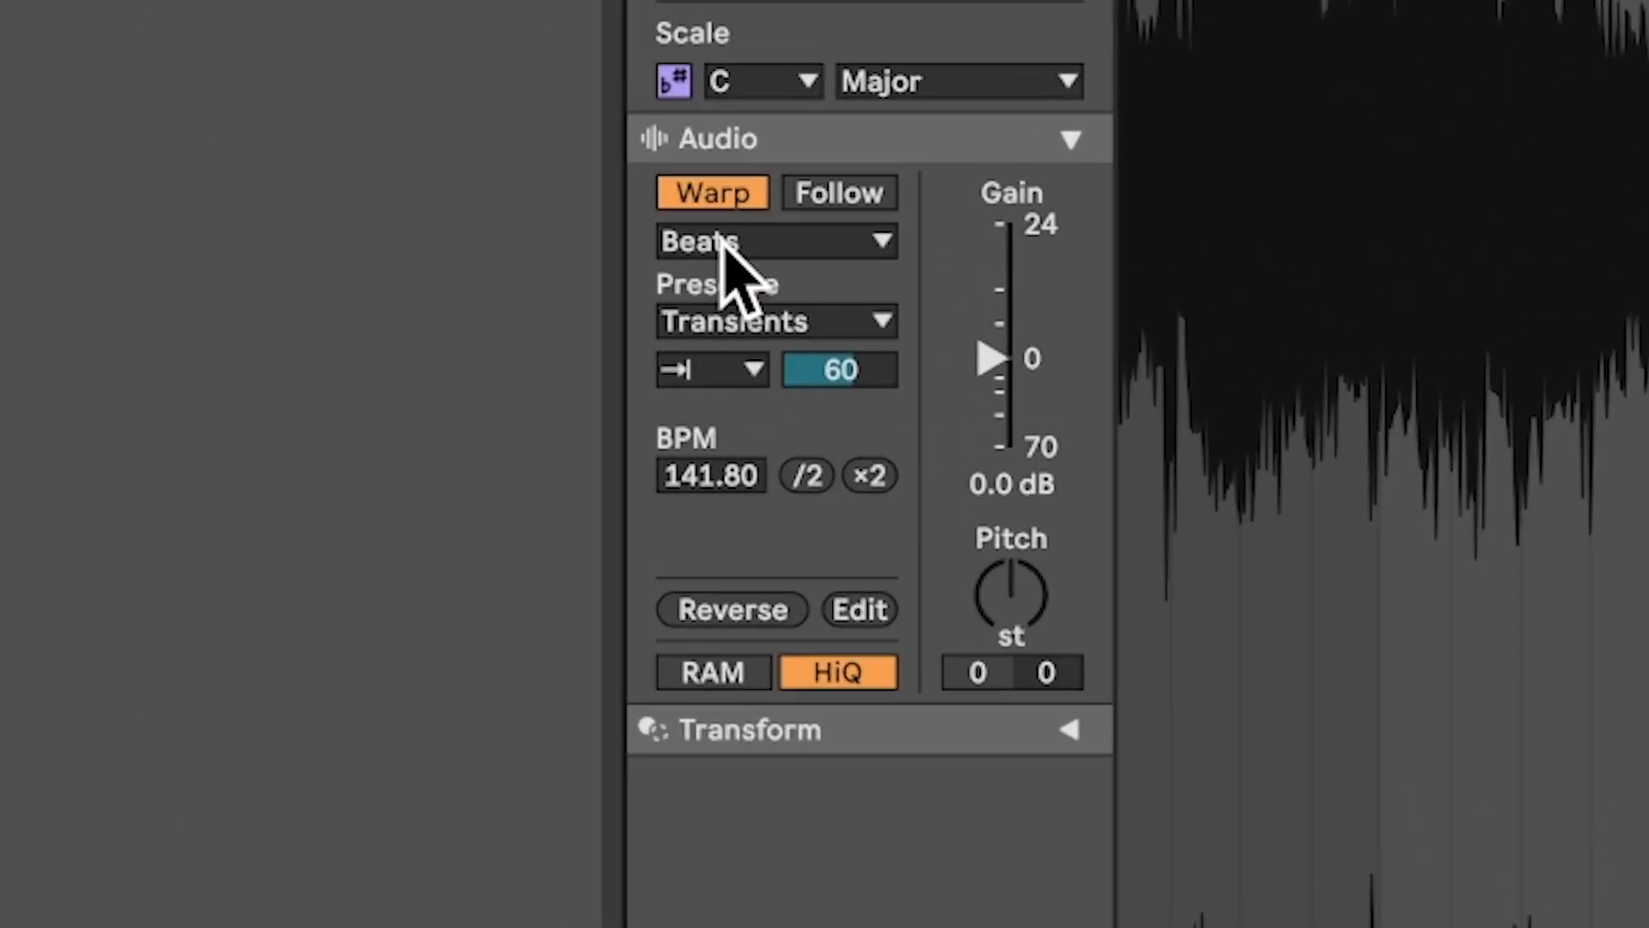
# Choose the non-looping transient mode for the Amen Brother clip's Beats warping, check its pitch control, and play the soloed BREAK track
pyautogui.click(712, 368)
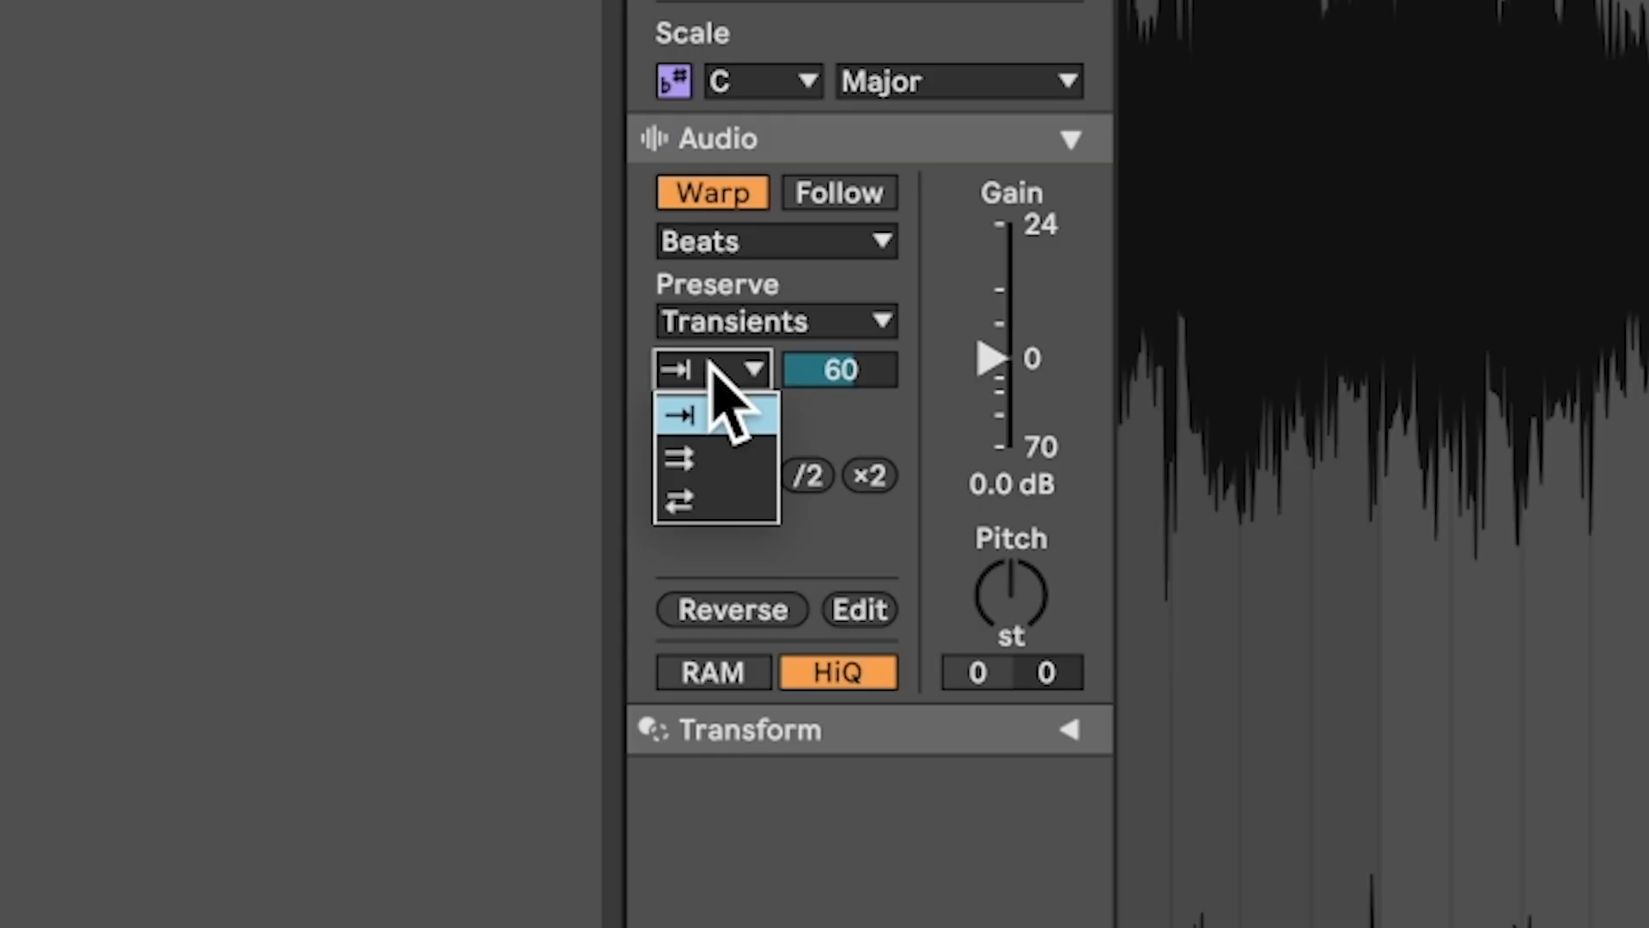
pyautogui.click(720, 416)
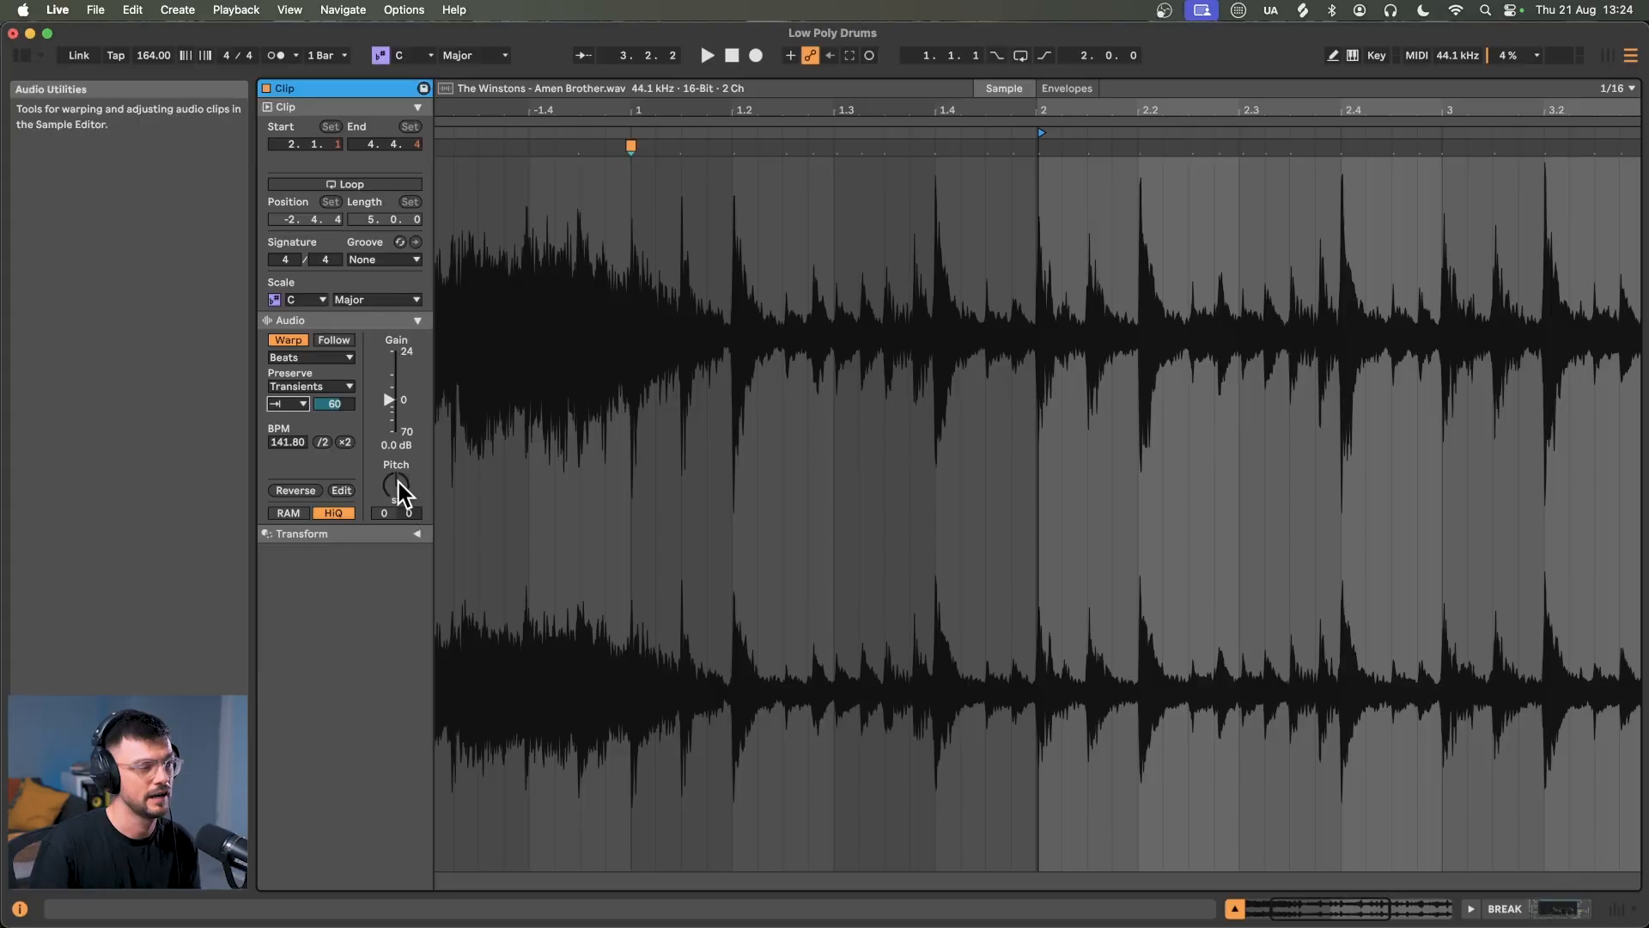
pyautogui.click(397, 482)
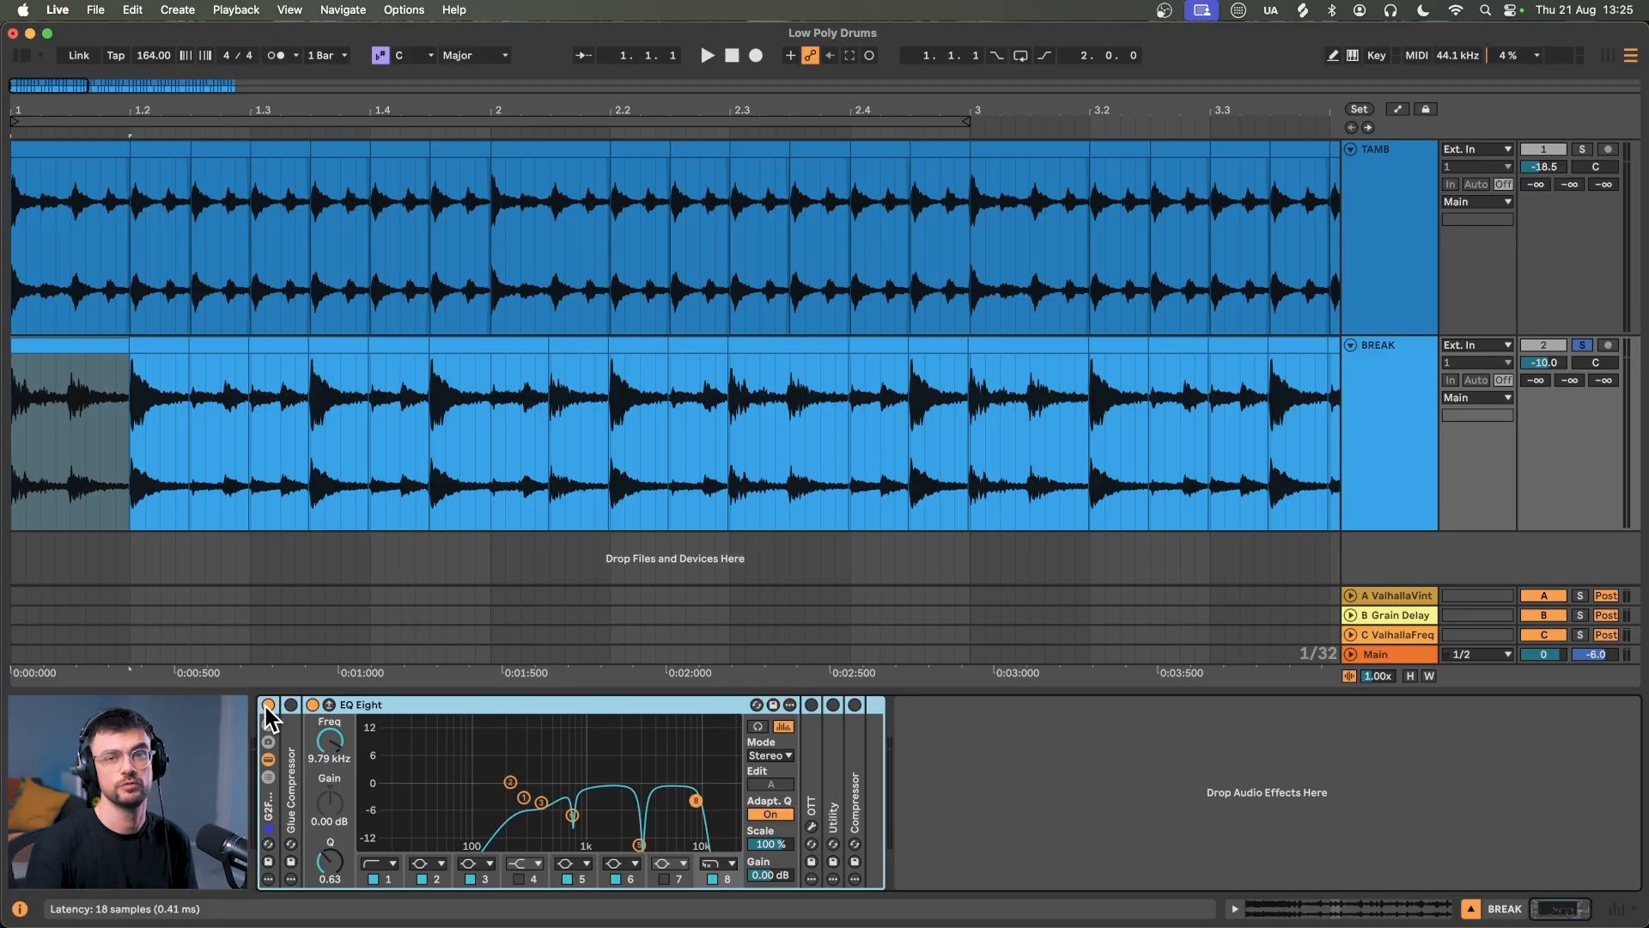
pyautogui.press('space')
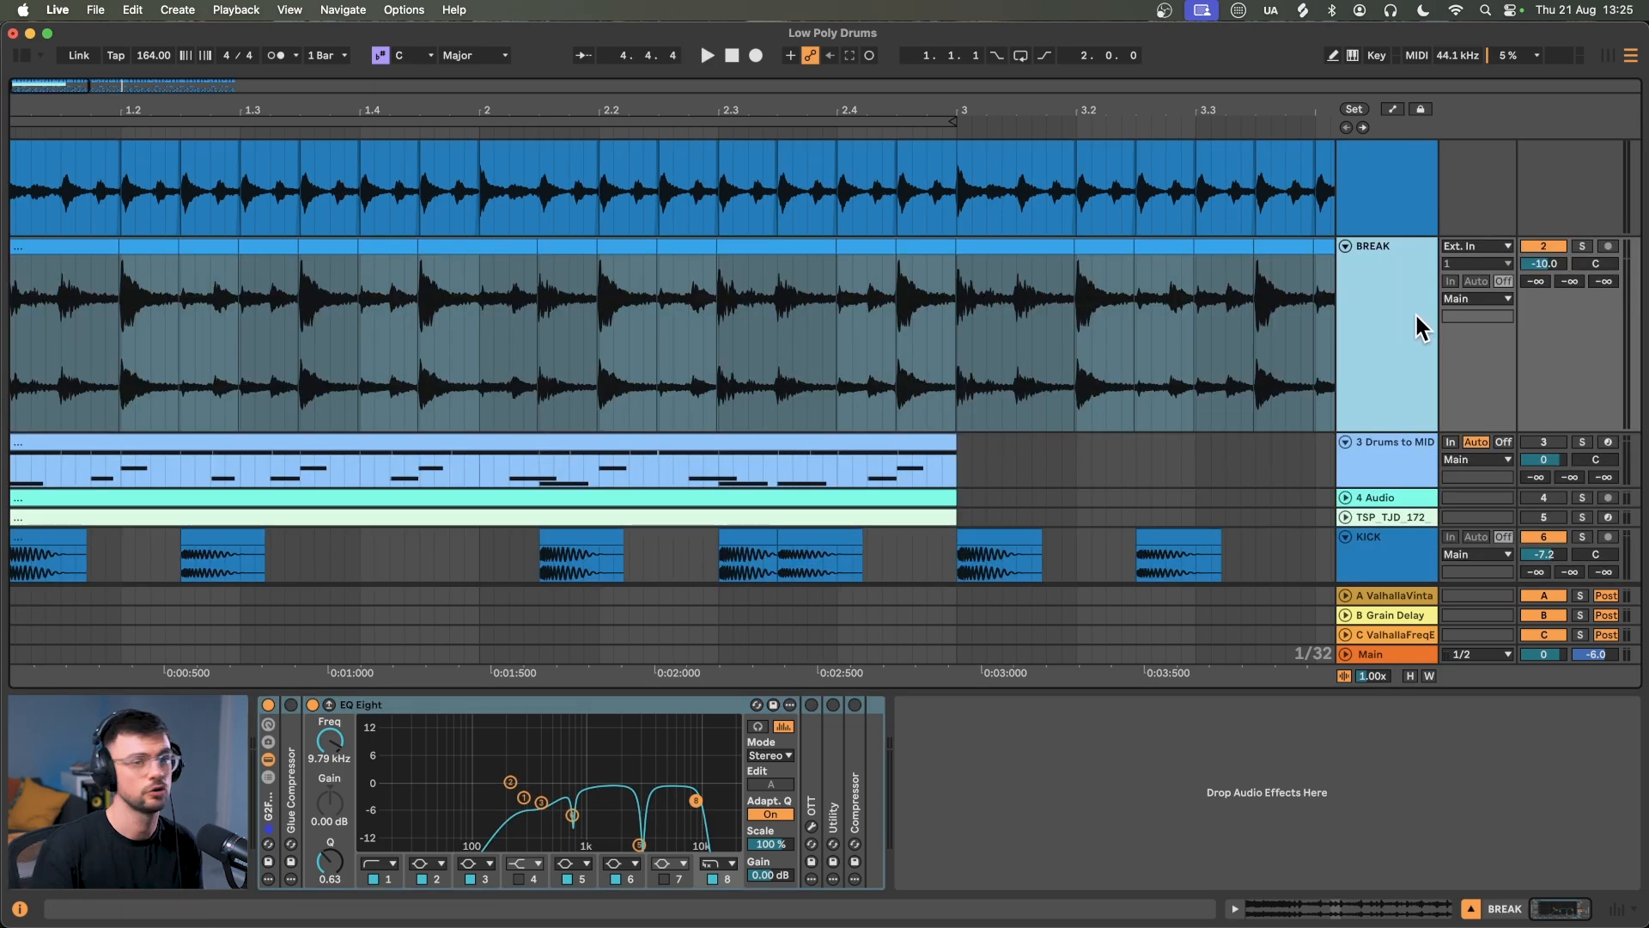
# Open the Drums to MIDI clip, play its notes, and switch on the arrangement loop
pyautogui.doubleClick(342, 440)
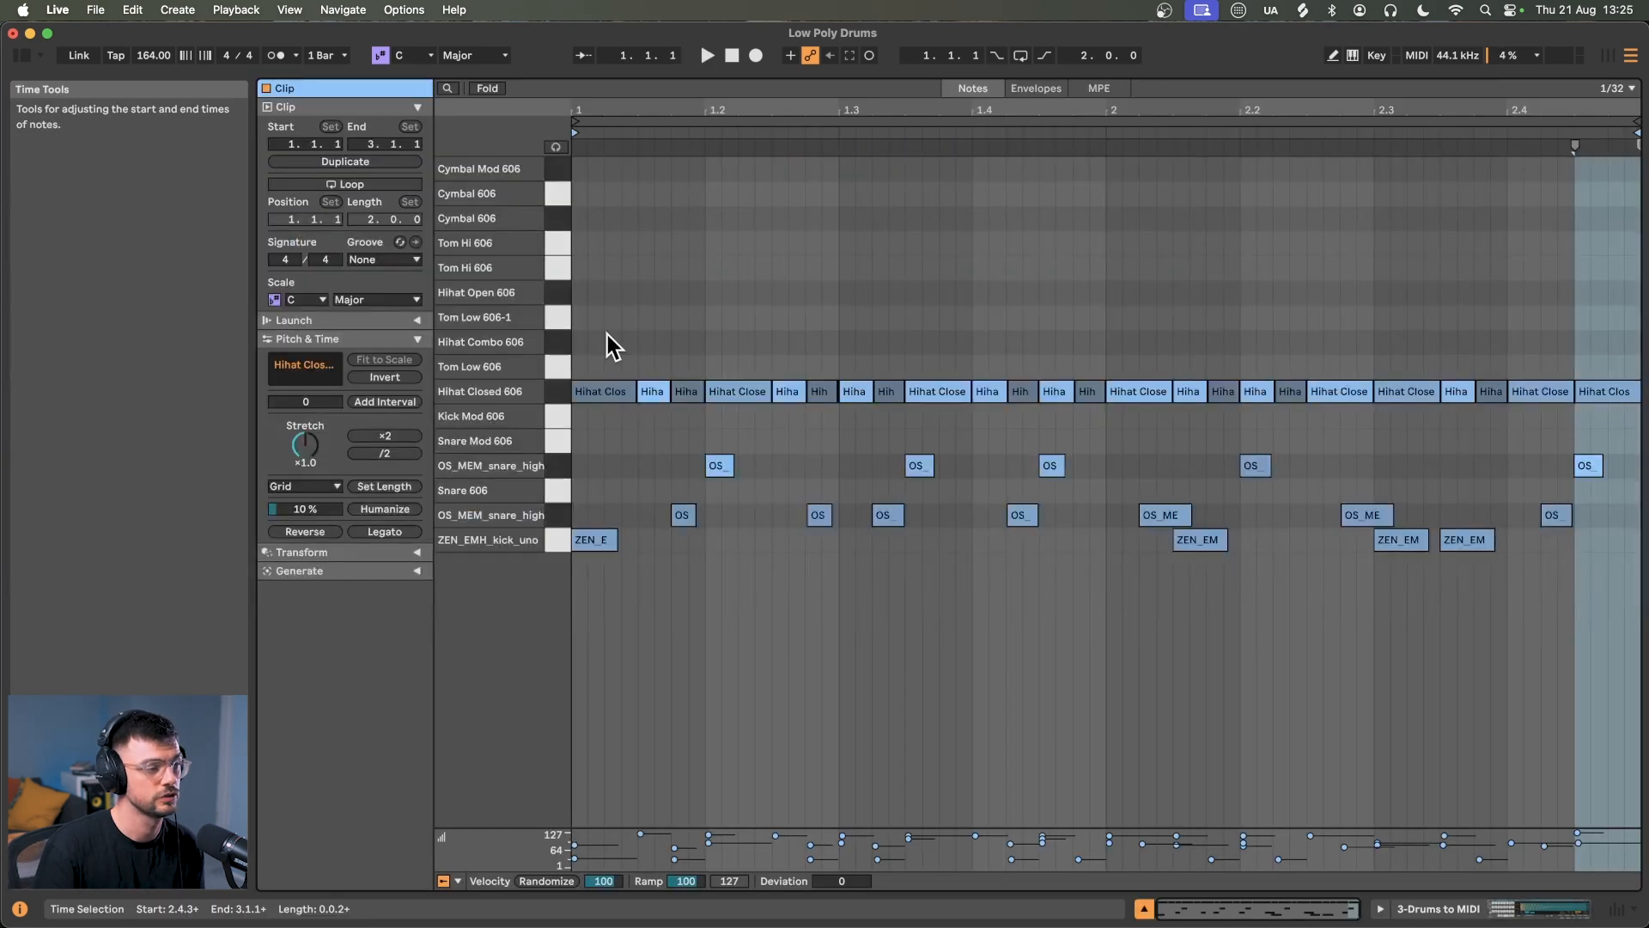
pyautogui.press('space')
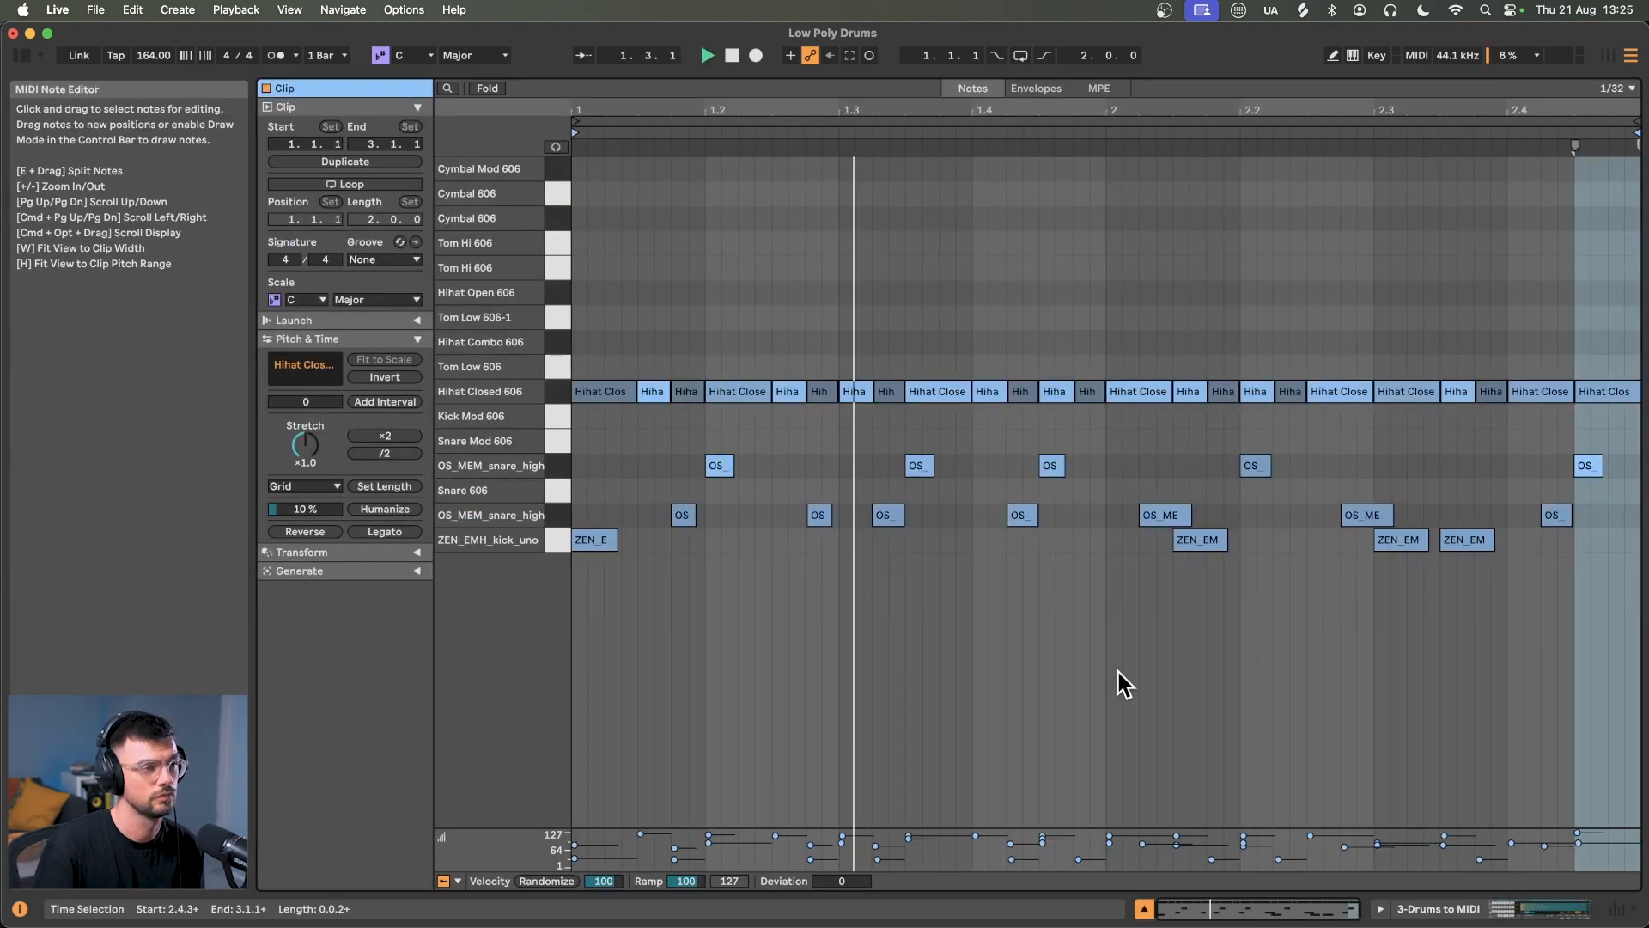
pyautogui.click(1021, 55)
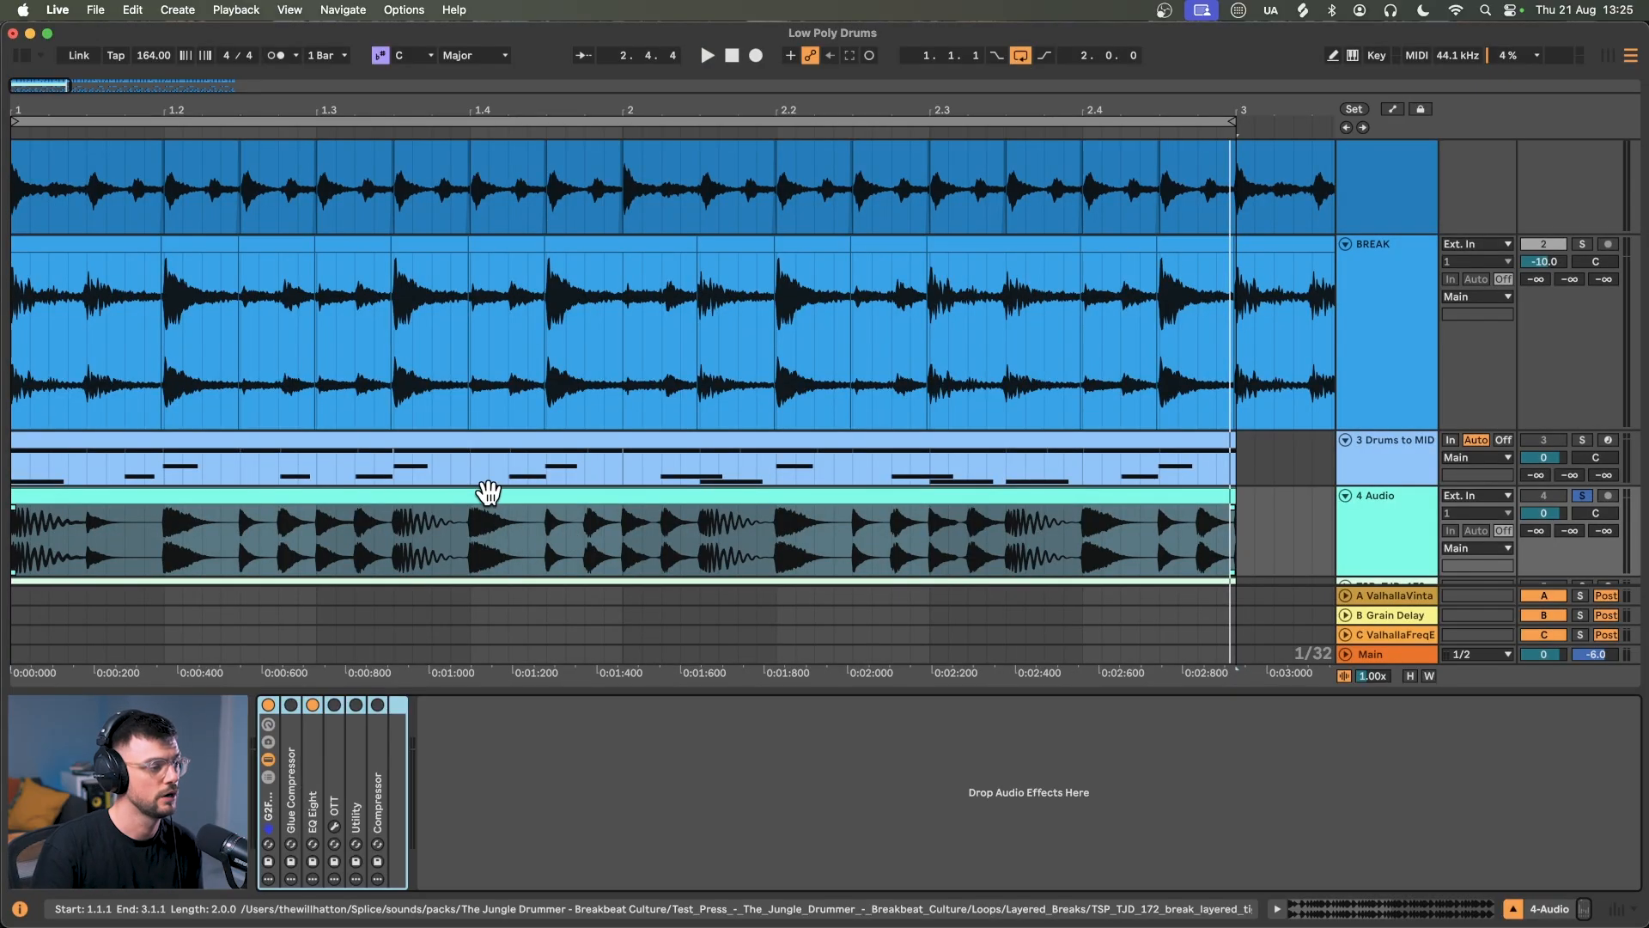
# Play the layered break clip on the soloed 4 Audio track and slice it to a new MIDI track
pyautogui.click(488, 494)
pyautogui.press('space')
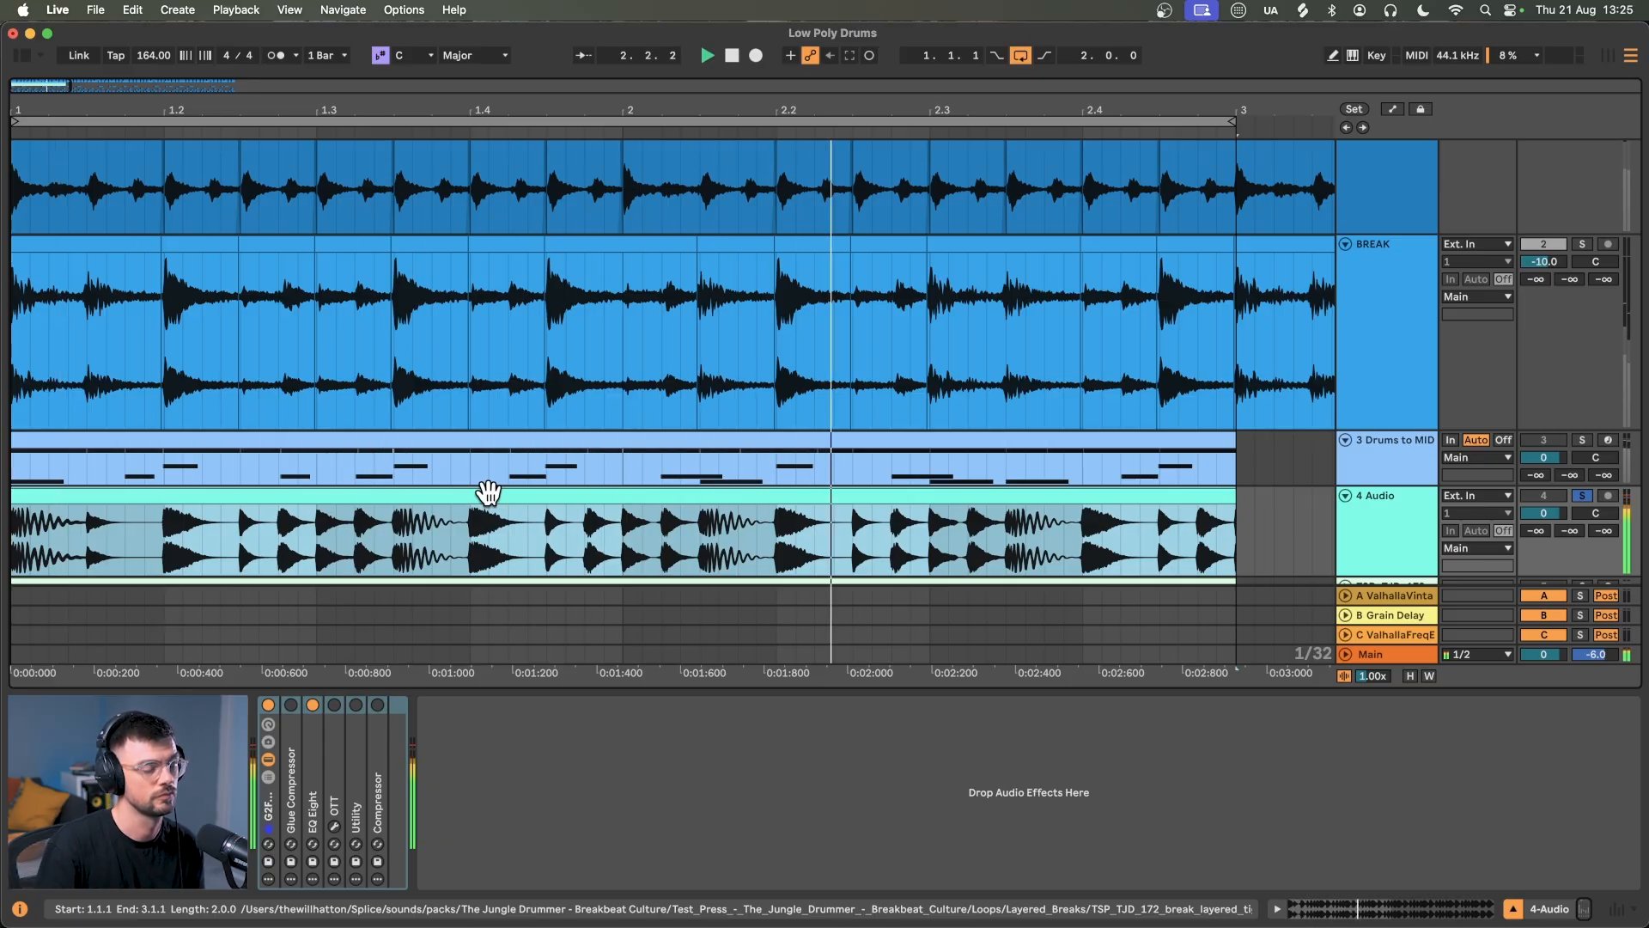
pyautogui.rightClick(1125, 482)
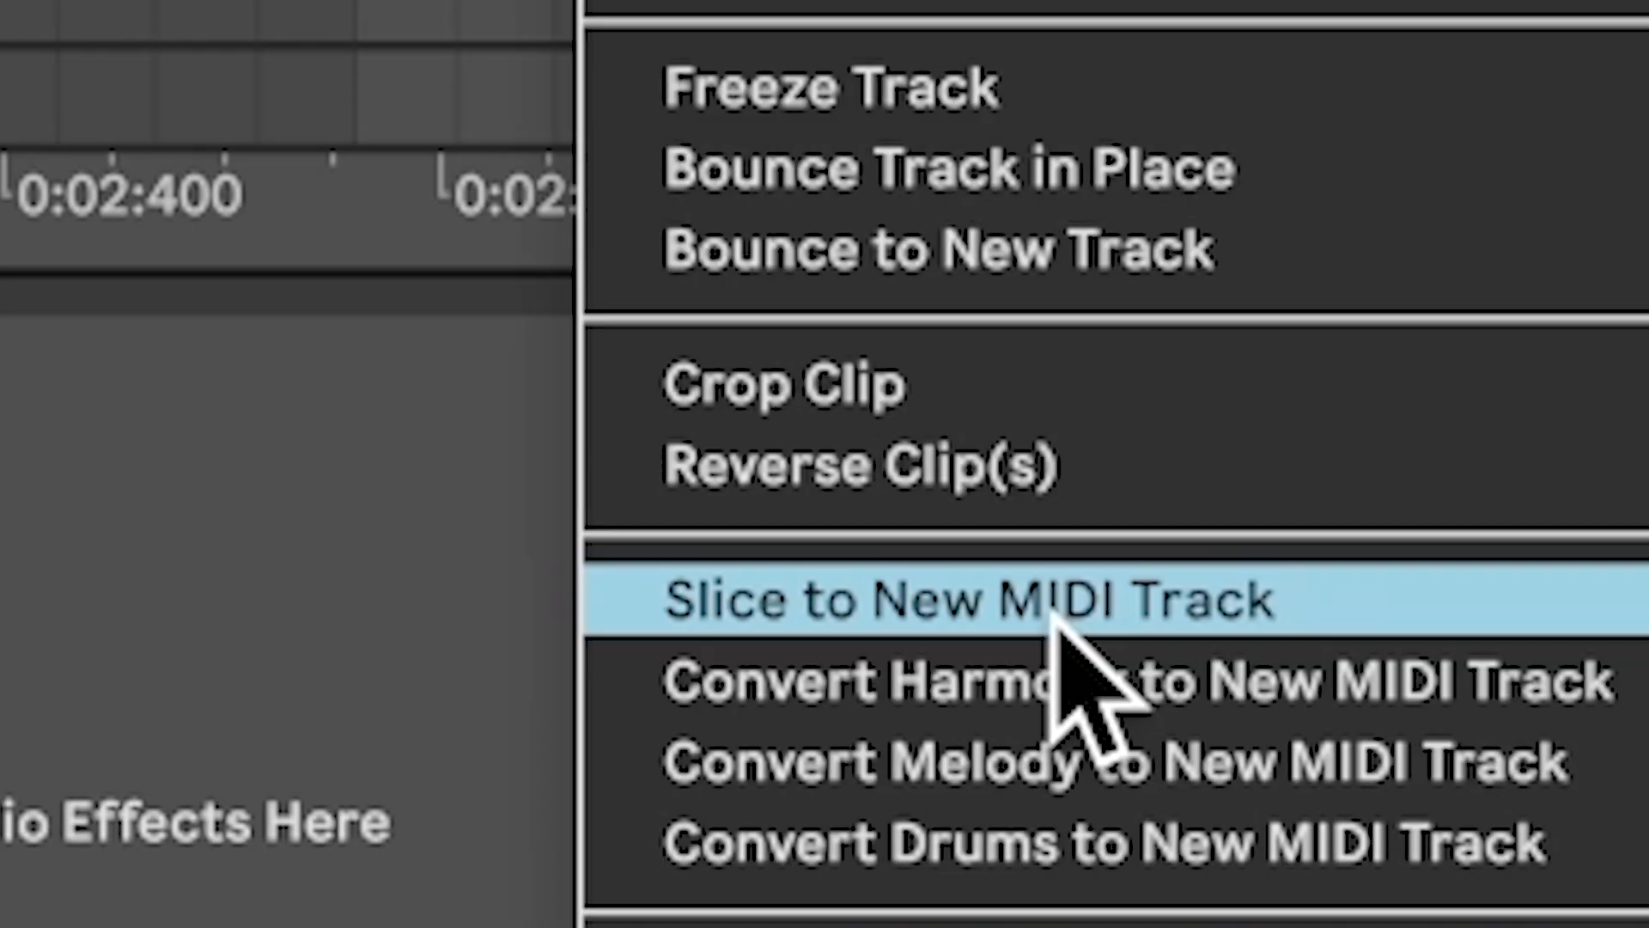
pyautogui.click(1055, 611)
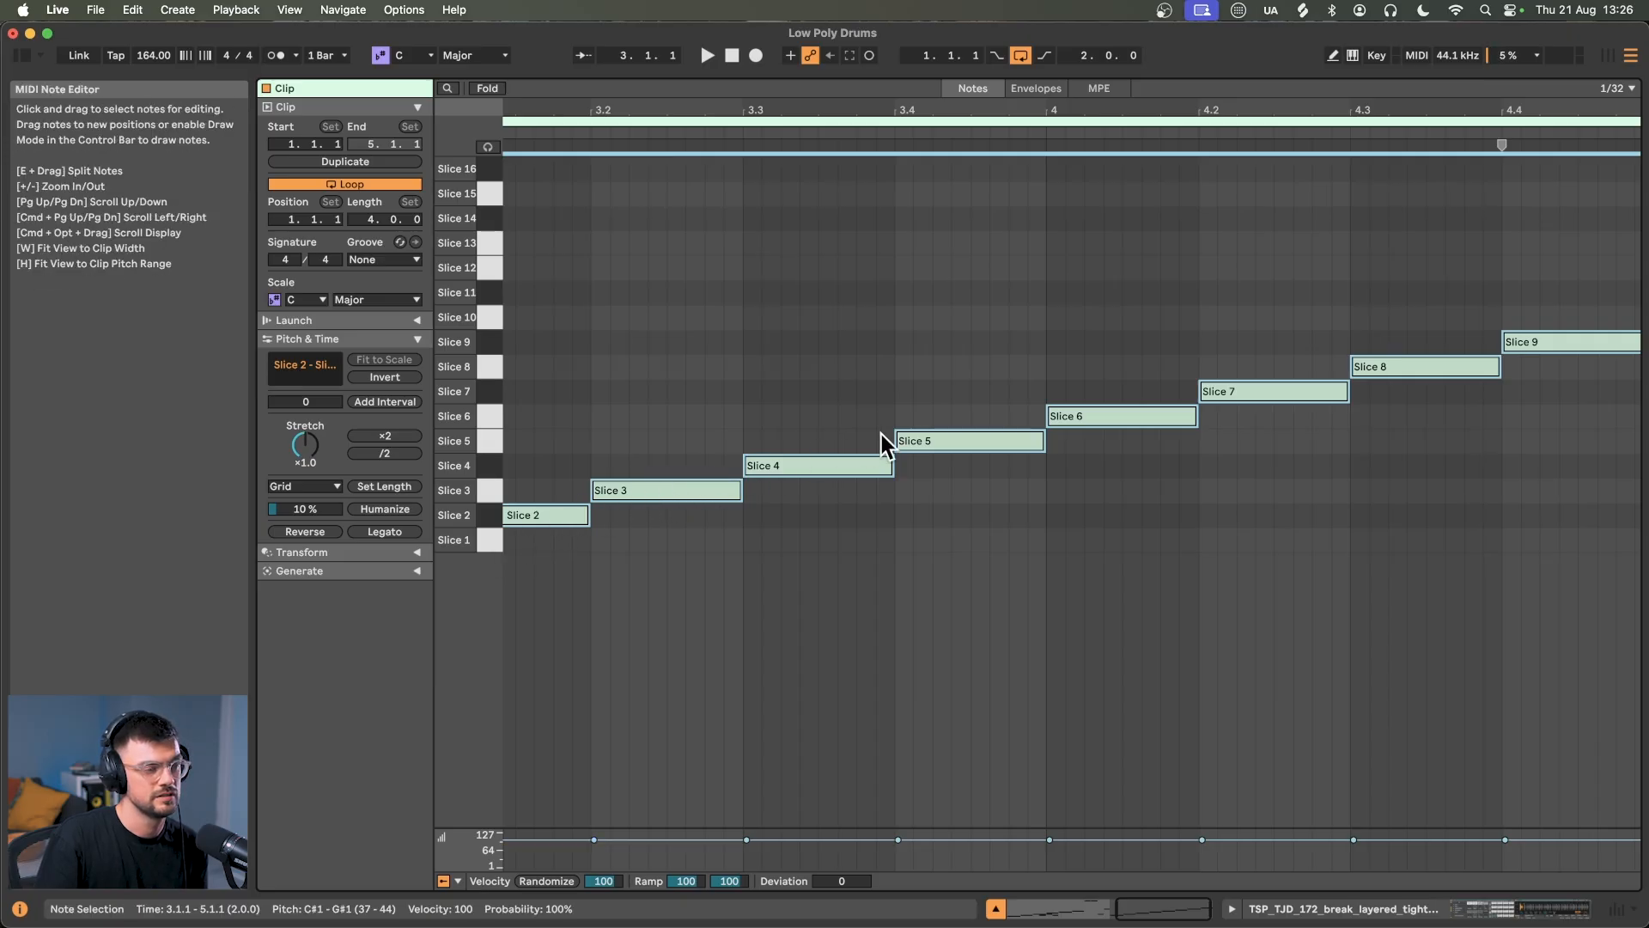
# Shorten the Slice 4 note and copy it to 3.3.3, shorten the Slice 5 note, and play the sliced pattern
pyautogui.click(840, 514)
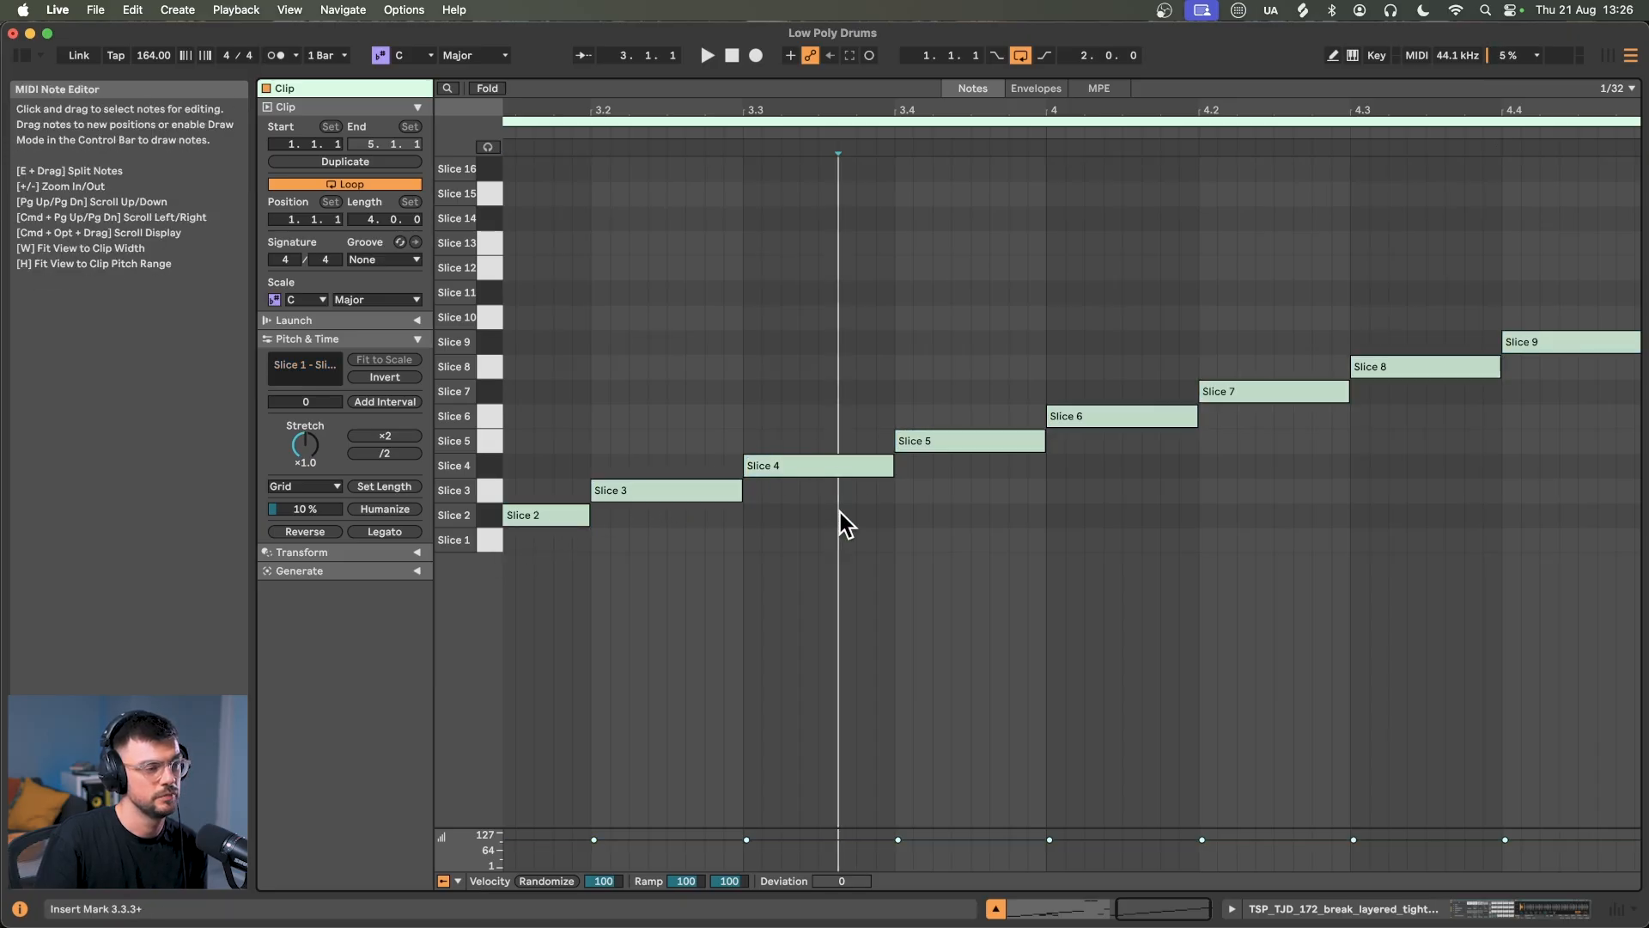
pyautogui.moveTo(891, 465); pyautogui.dragTo(849, 477)
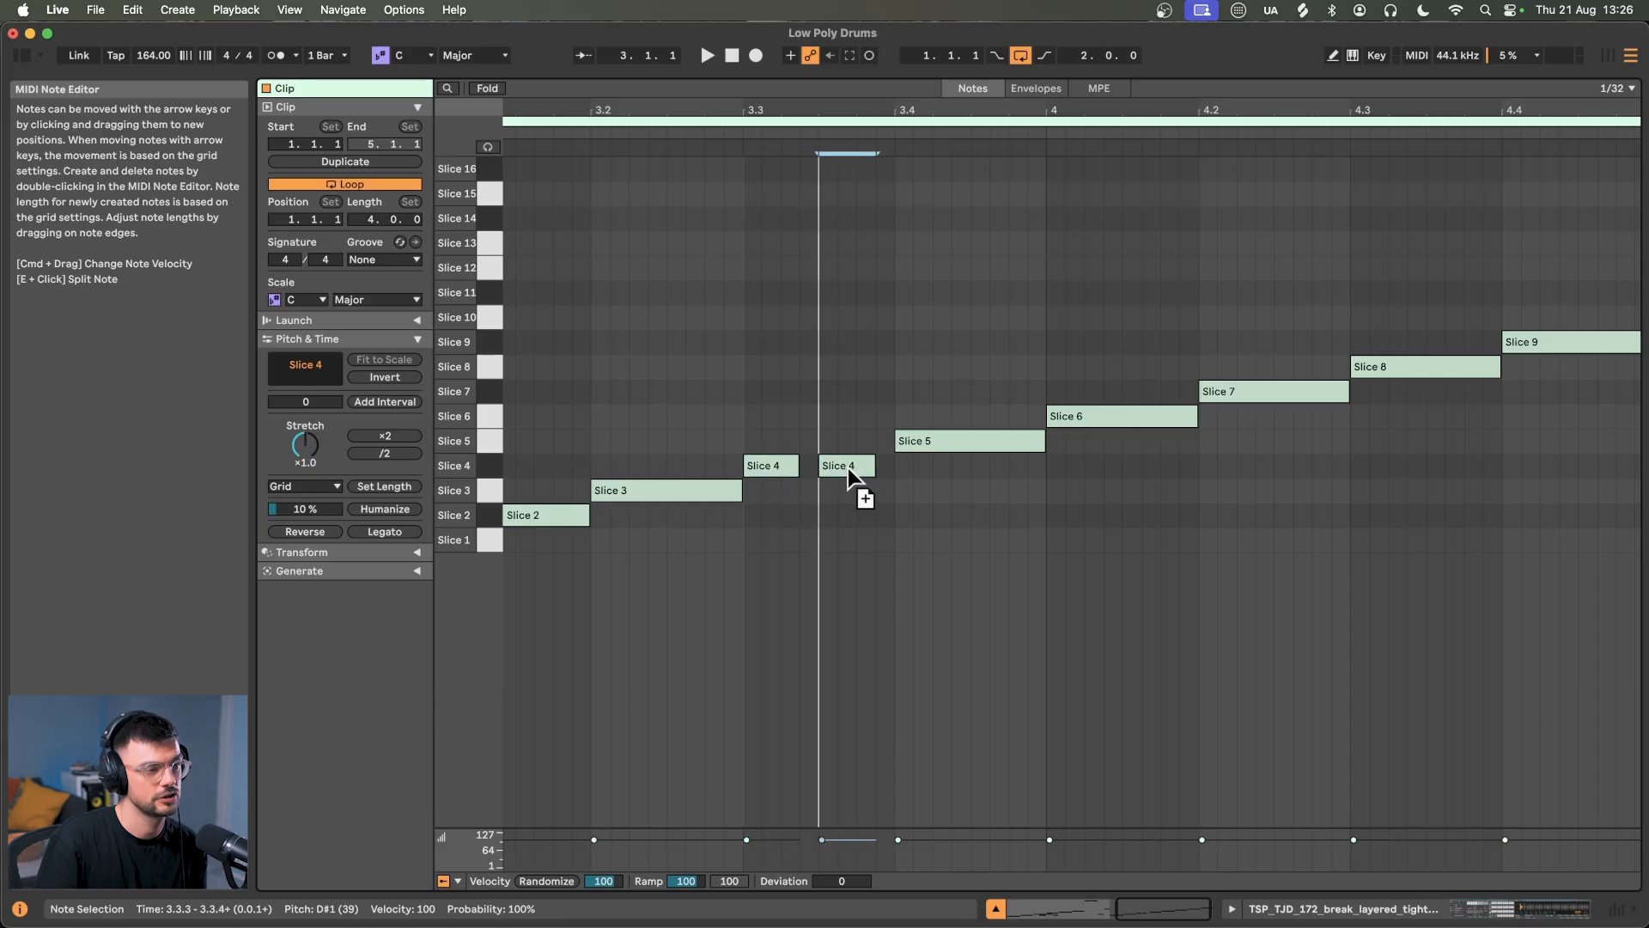
pyautogui.moveTo(1043, 441); pyautogui.dragTo(977, 442)
pyautogui.hscroll(-4, 976, 441)
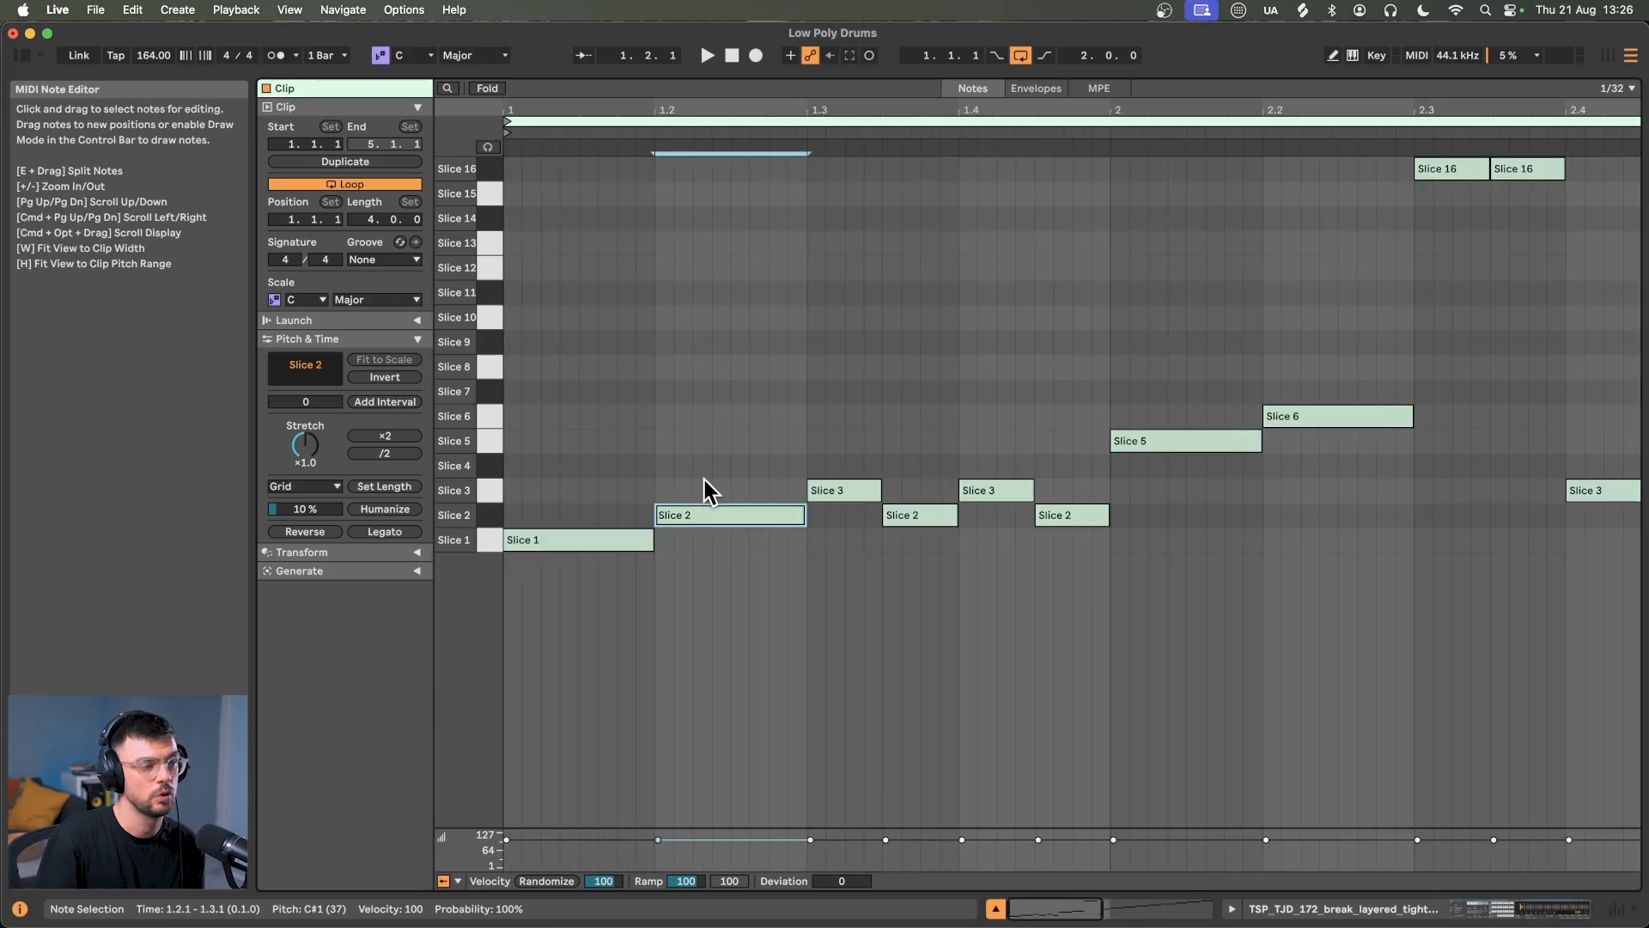
pyautogui.press('space')
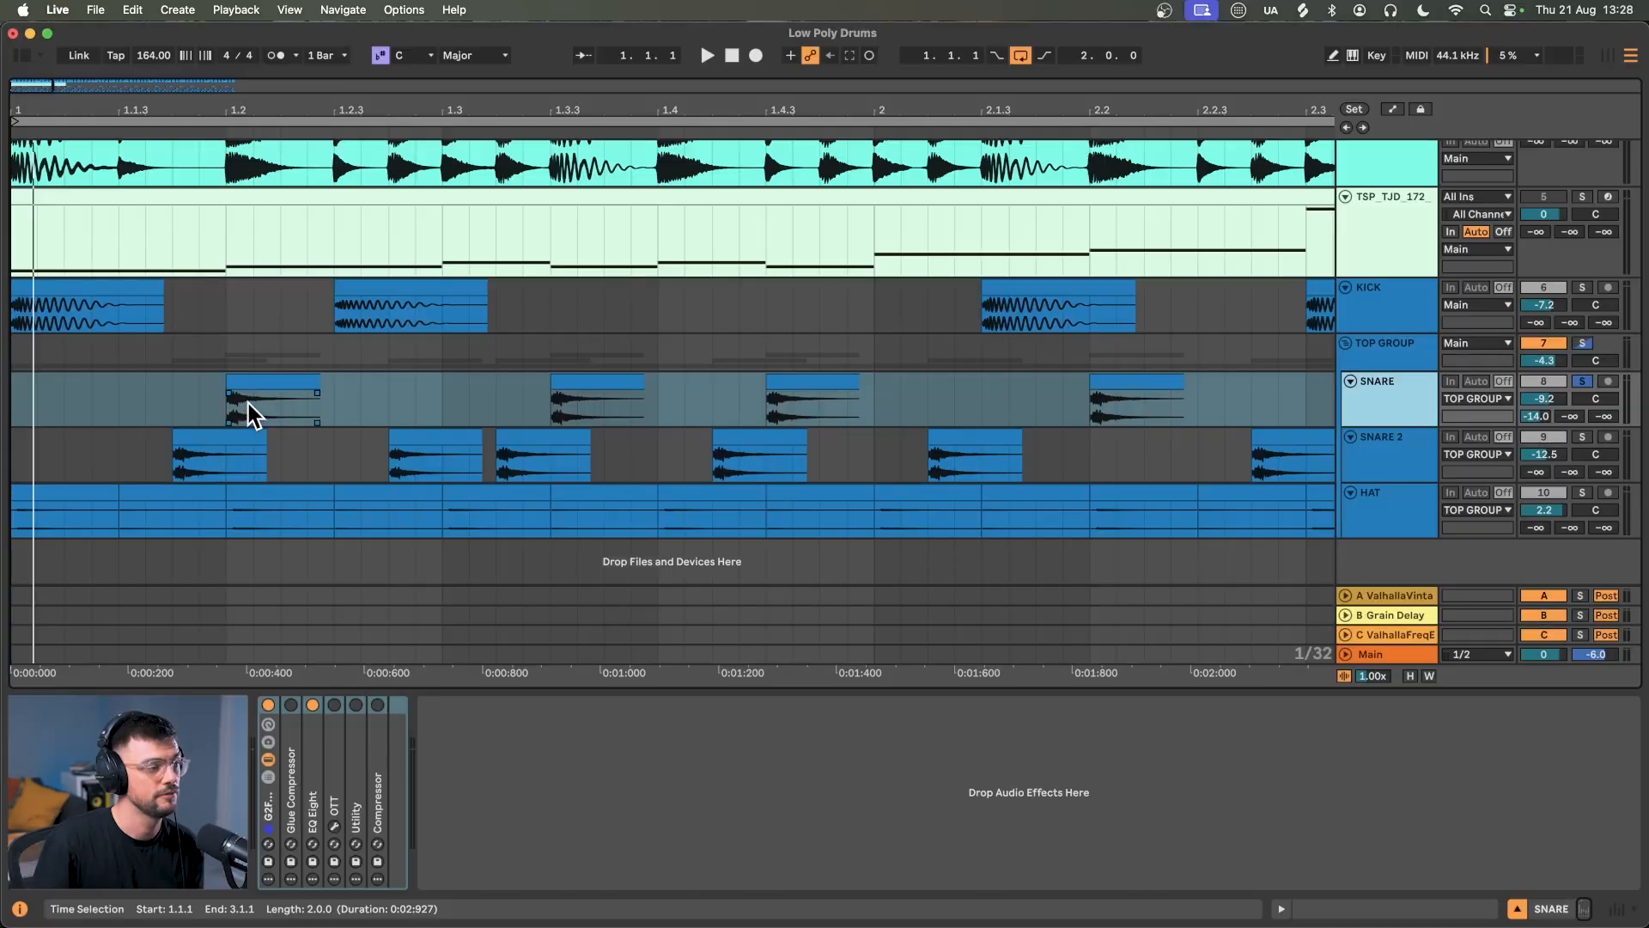
# Select the SNARE clip at 1.2.1 and listen to the soloed SNARE track
pyautogui.click(253, 386)
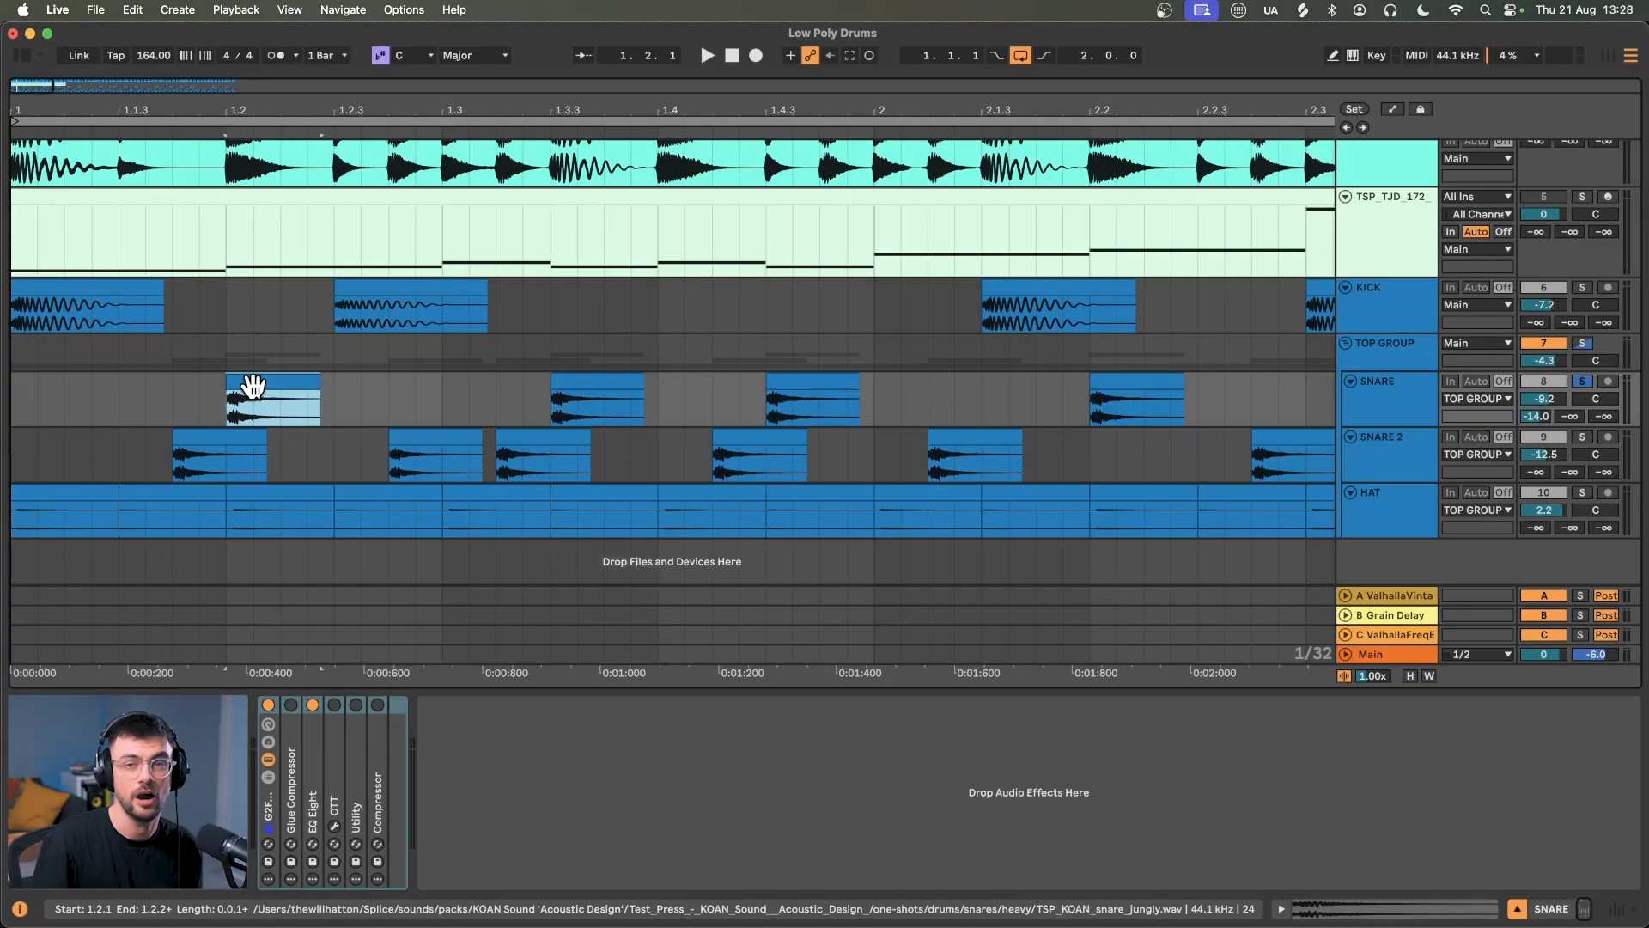
pyautogui.press('space')
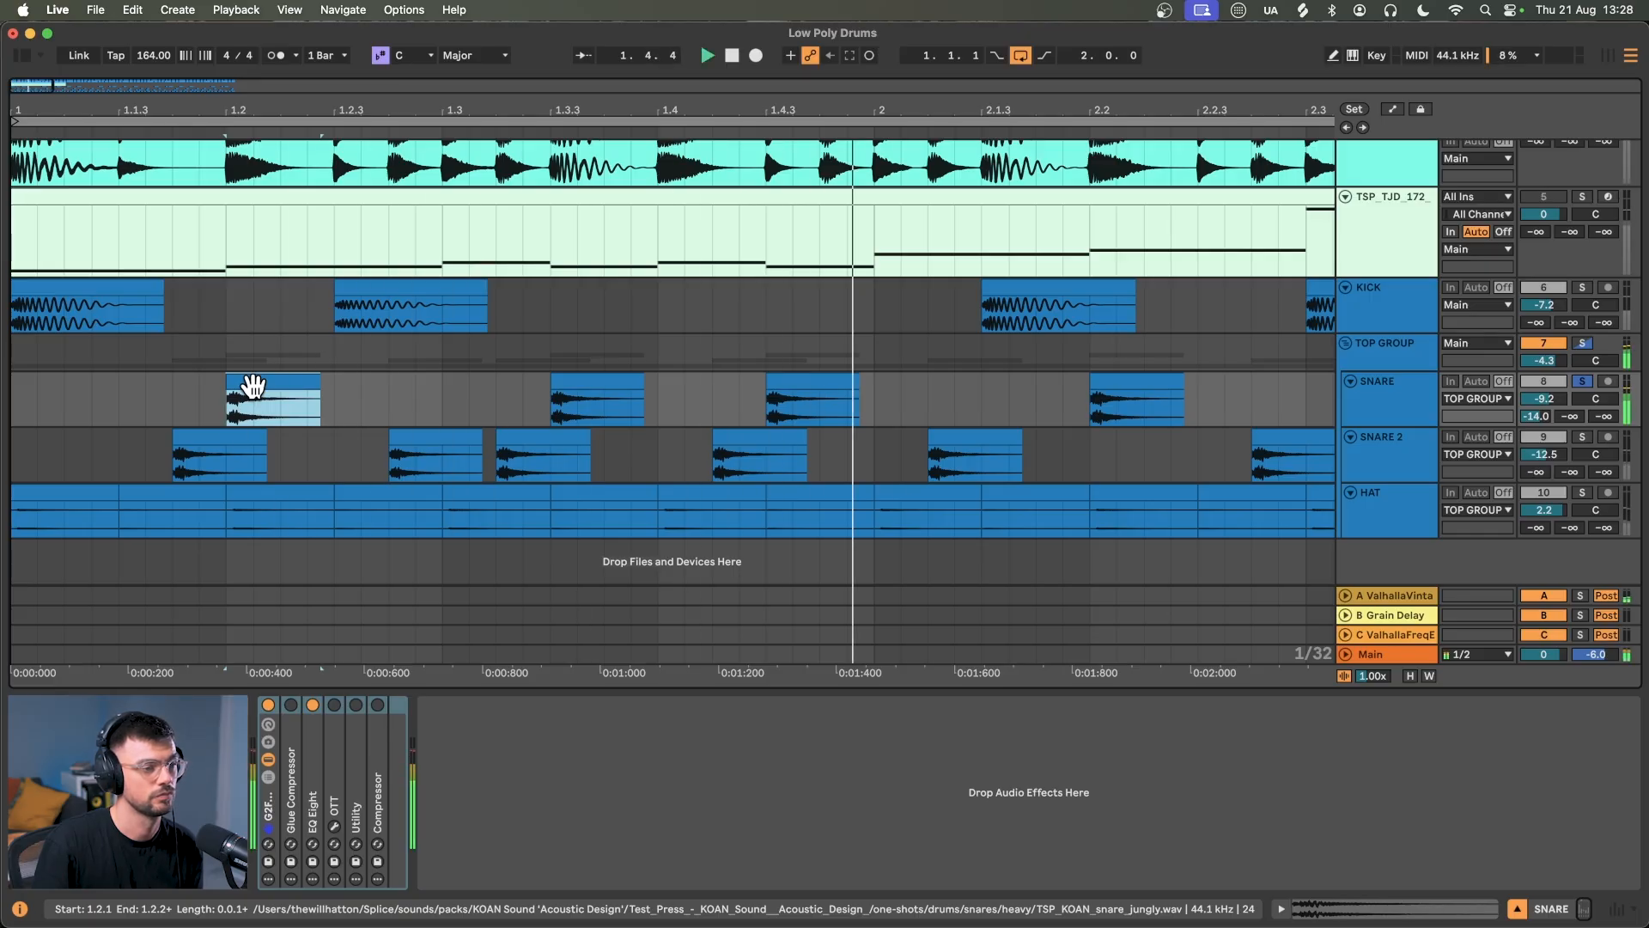
pyautogui.press('space')
# Solo SNARE 2 and KICK along with SNARE and play them from the start of the arrangement
pyautogui.click(1389, 458)
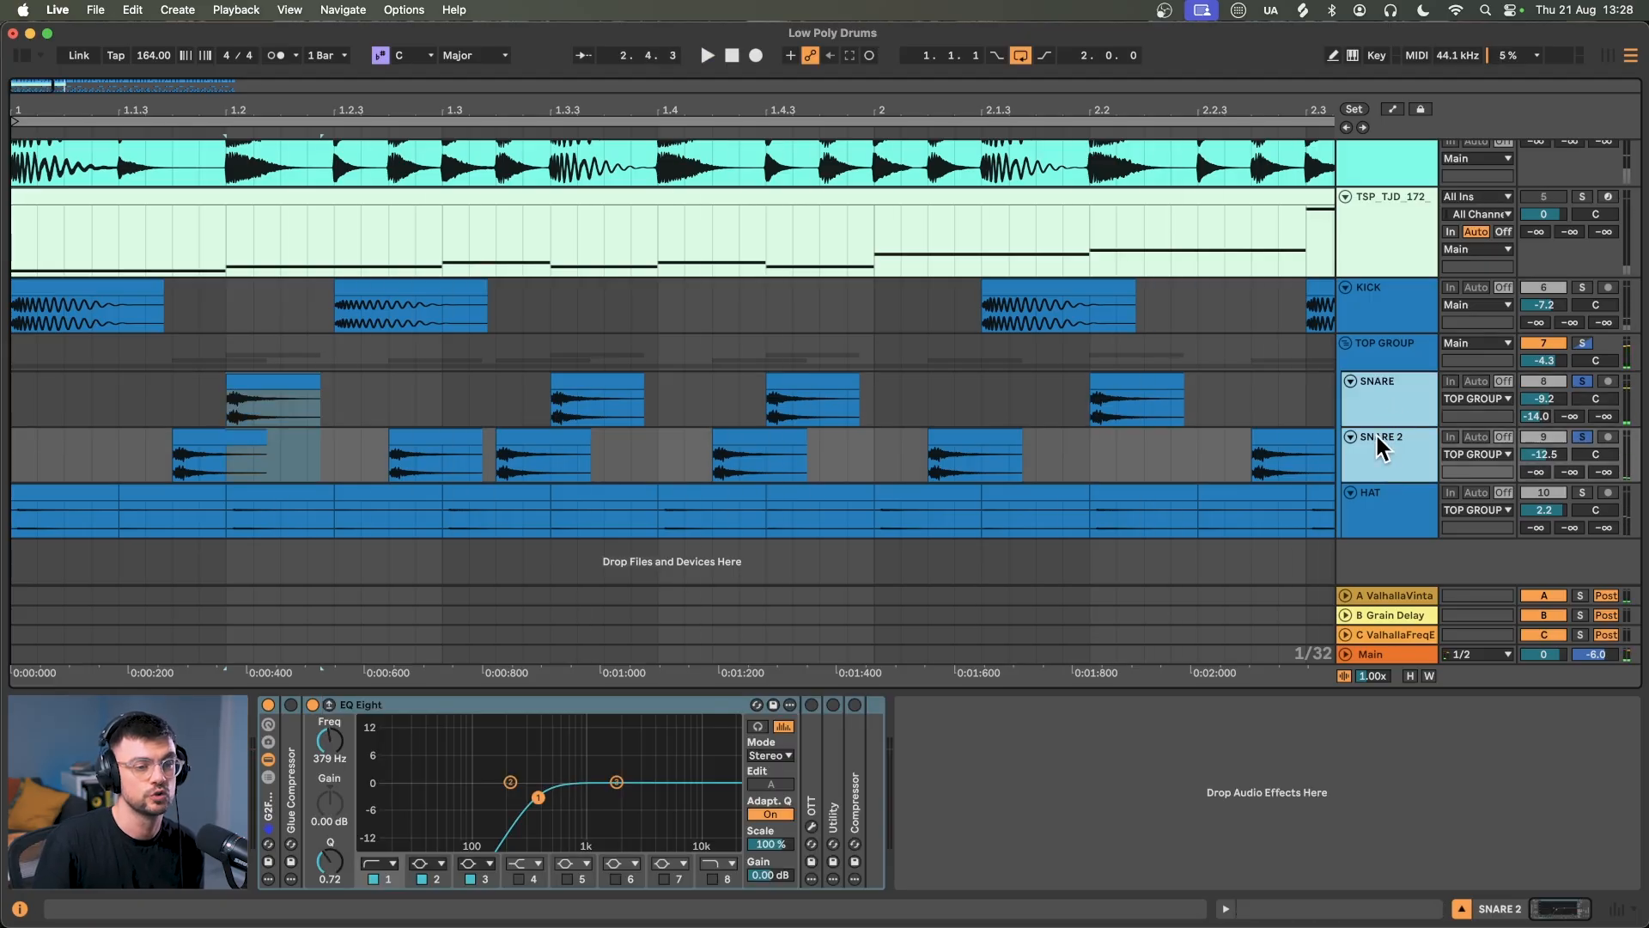
pyautogui.click(1377, 462)
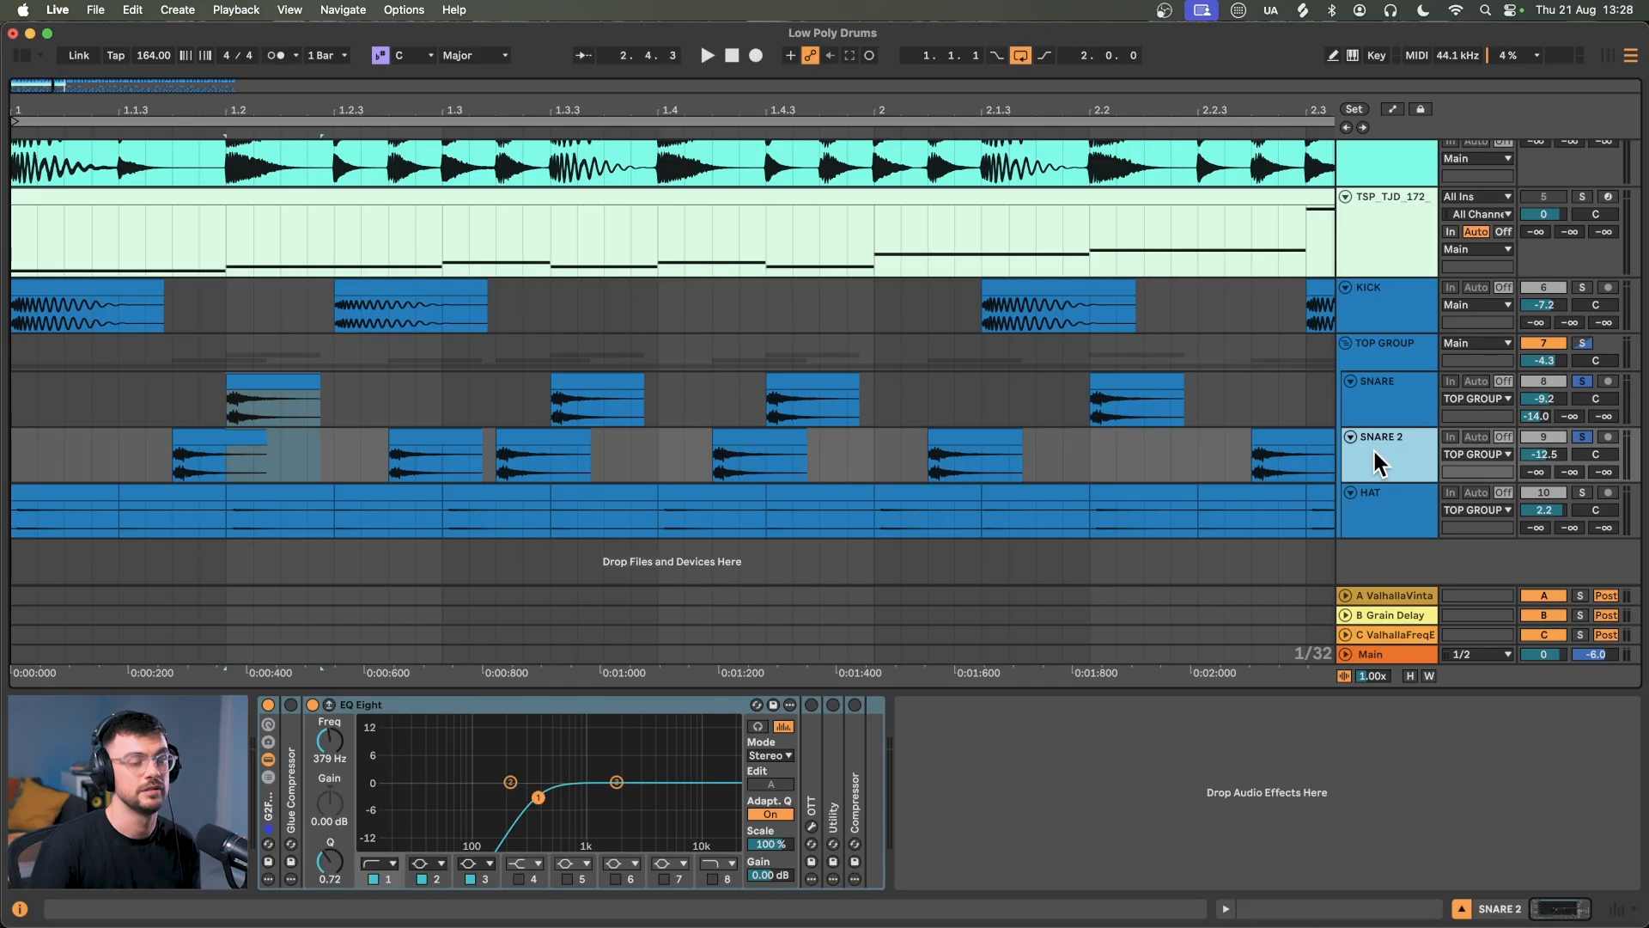
pyautogui.keyDown('shift'); pyautogui.click(1394, 316); pyautogui.keyUp('shift')
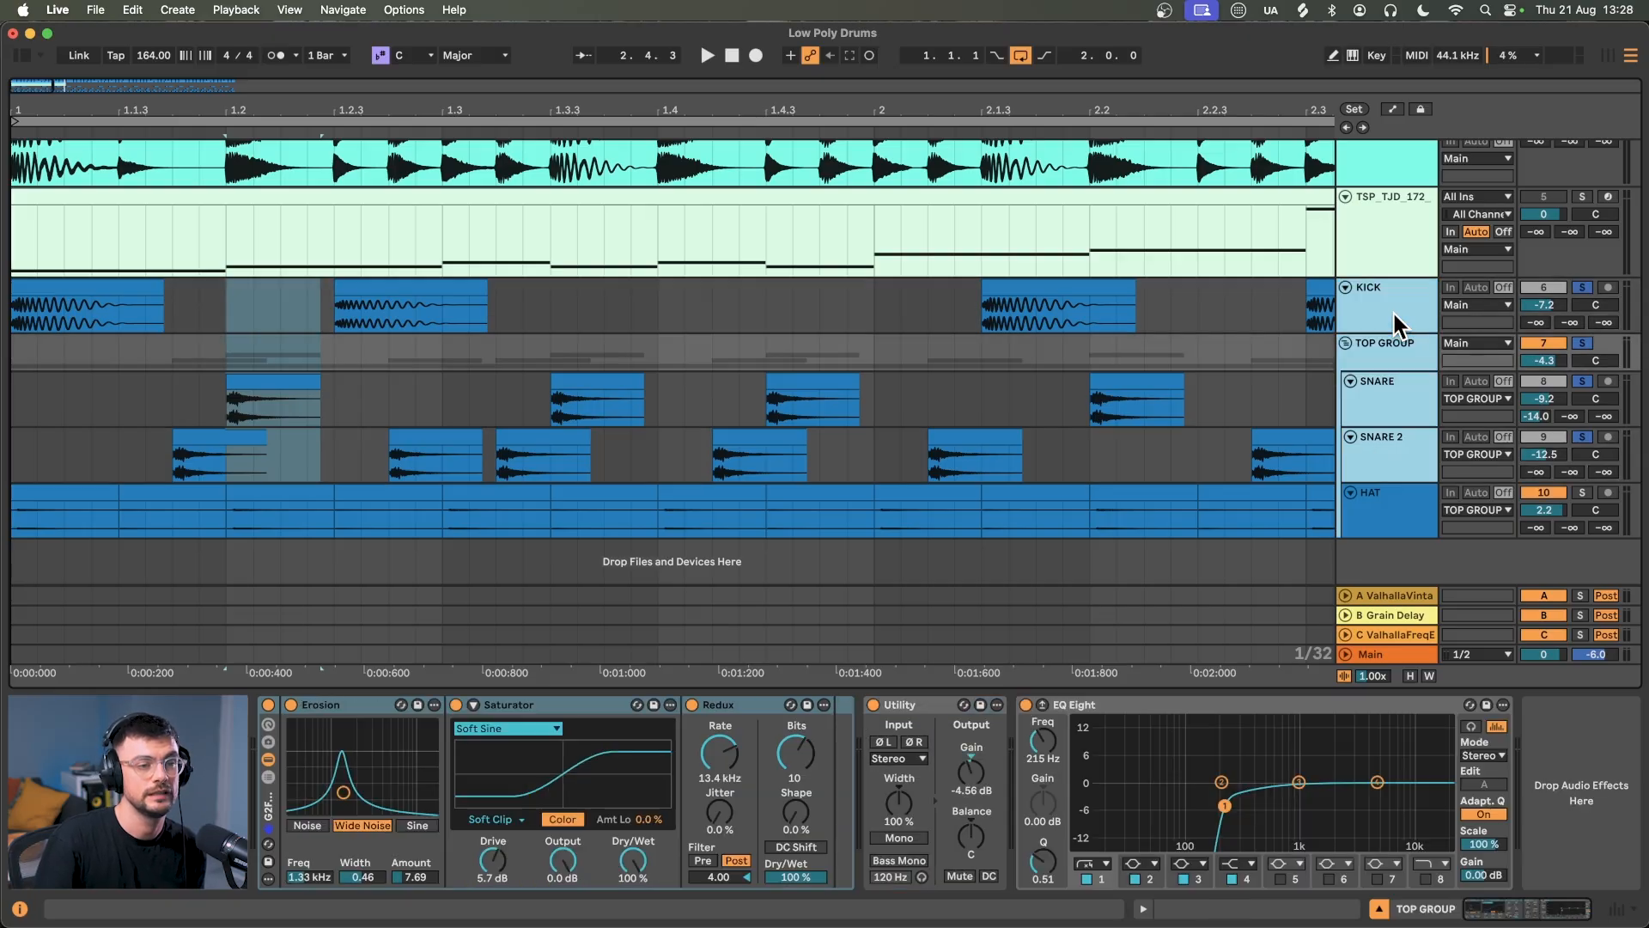
pyautogui.click(12, 322)
pyautogui.press('space')
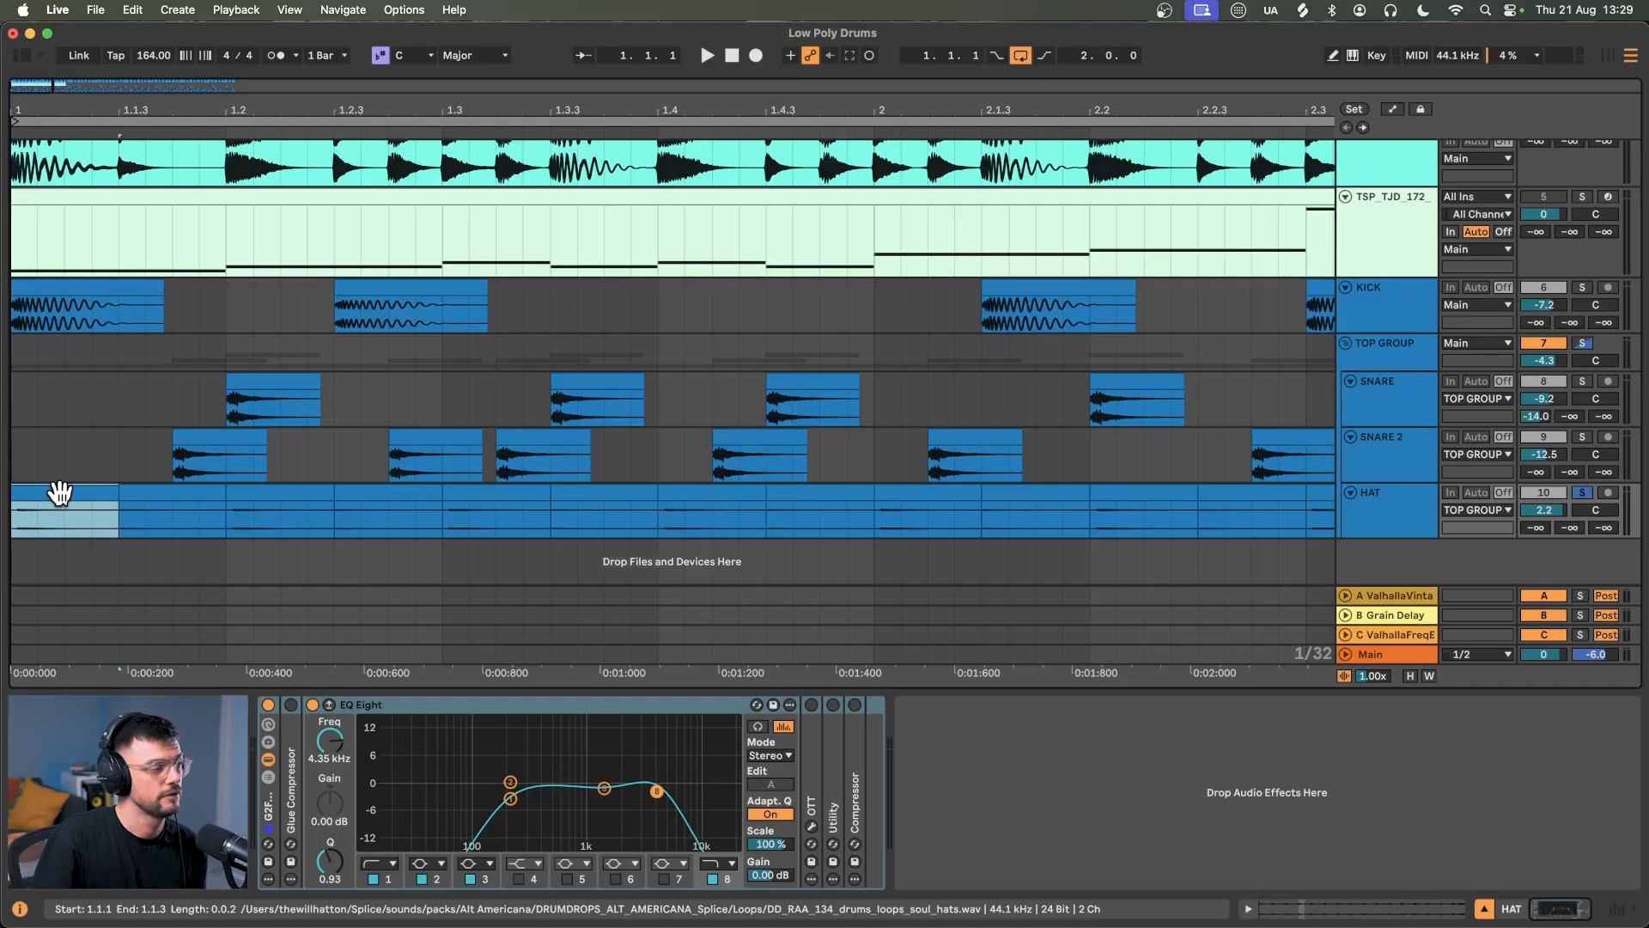
# Select the HAT slice at 1.1.3 and listen to the soloed HAT track
pyautogui.click(141, 487)
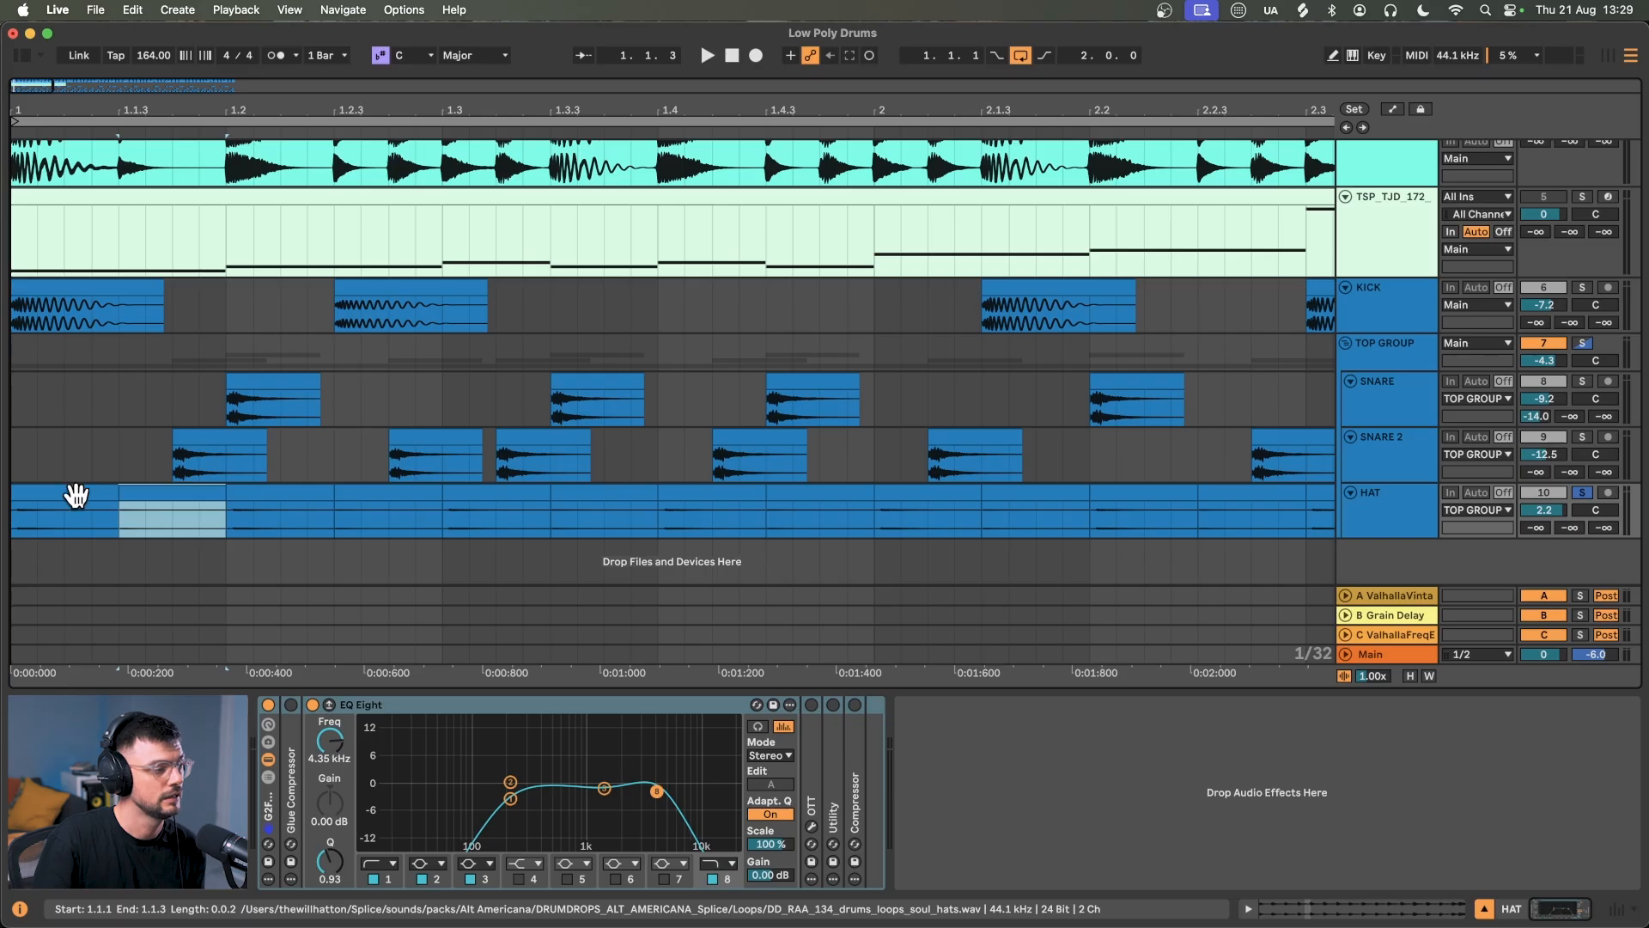
pyautogui.press('space')
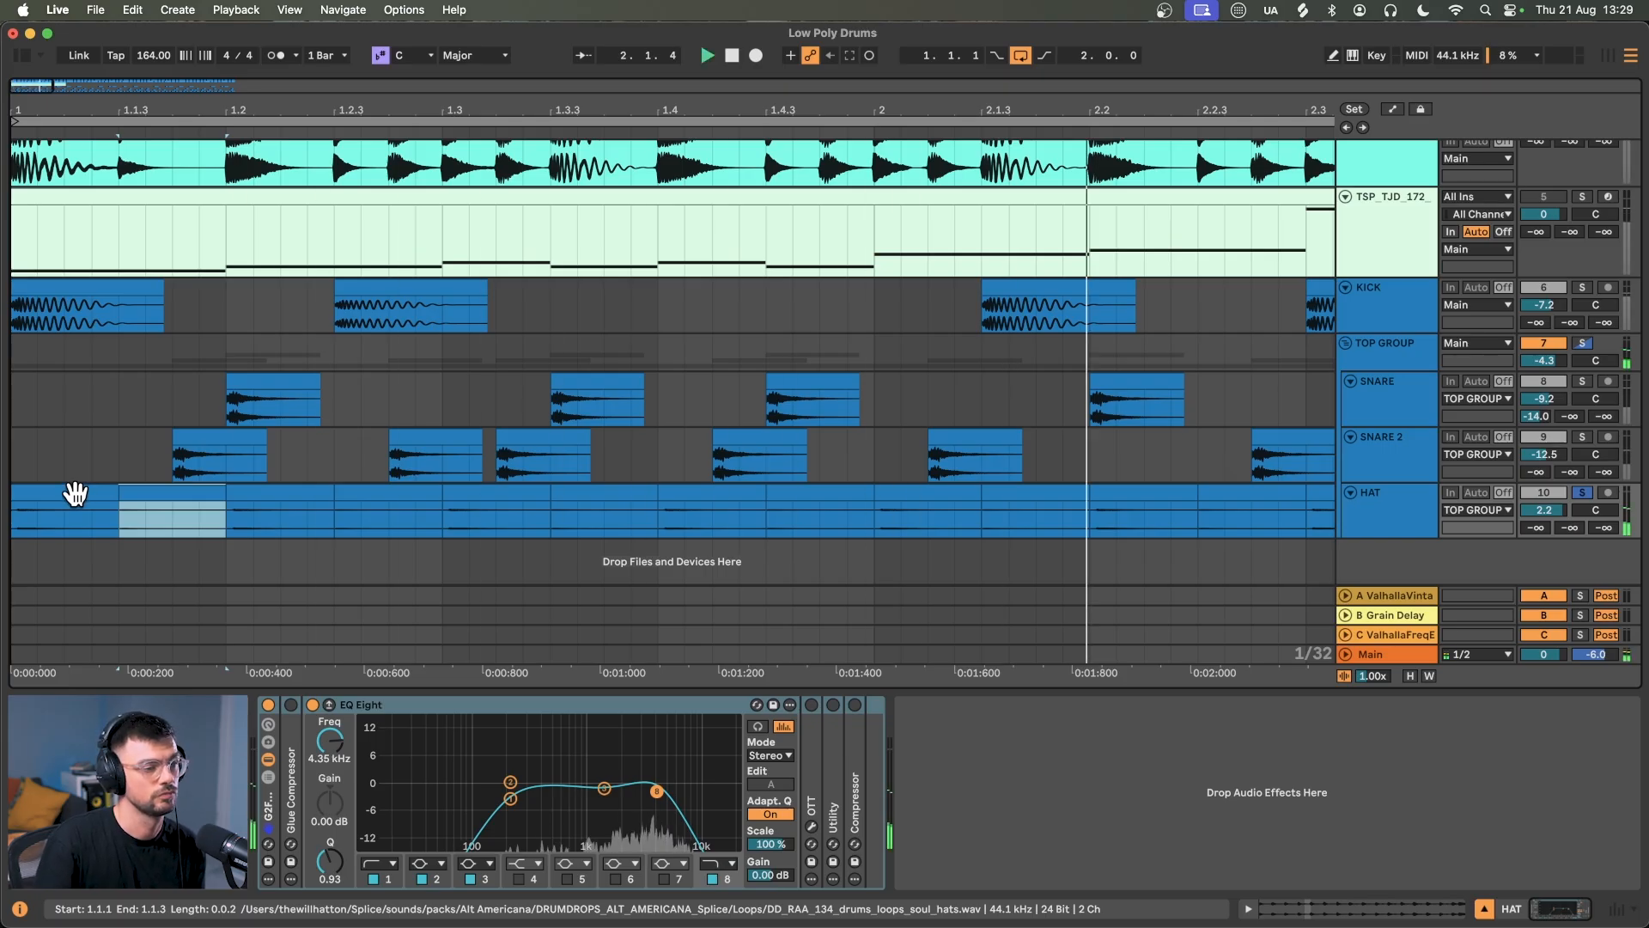
pyautogui.press('space')
# Select TOP GROUP, inspect its Erosion, Saturator and Redux devices, and play the drums without solo
pyautogui.click(1392, 345)
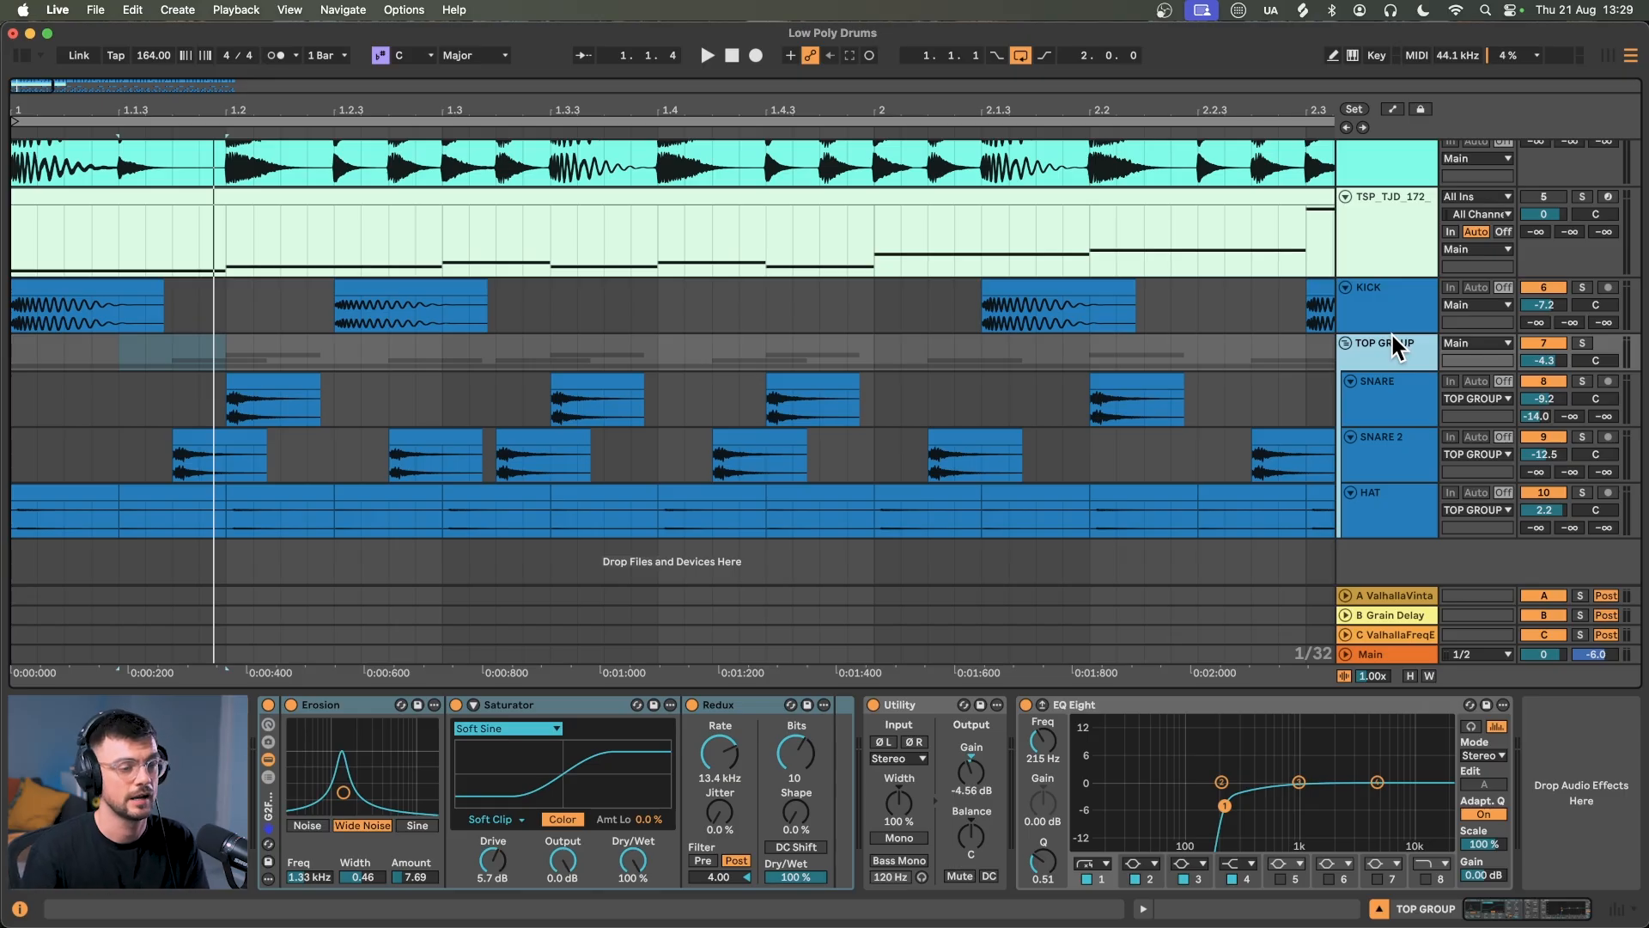
pyautogui.click(511, 705)
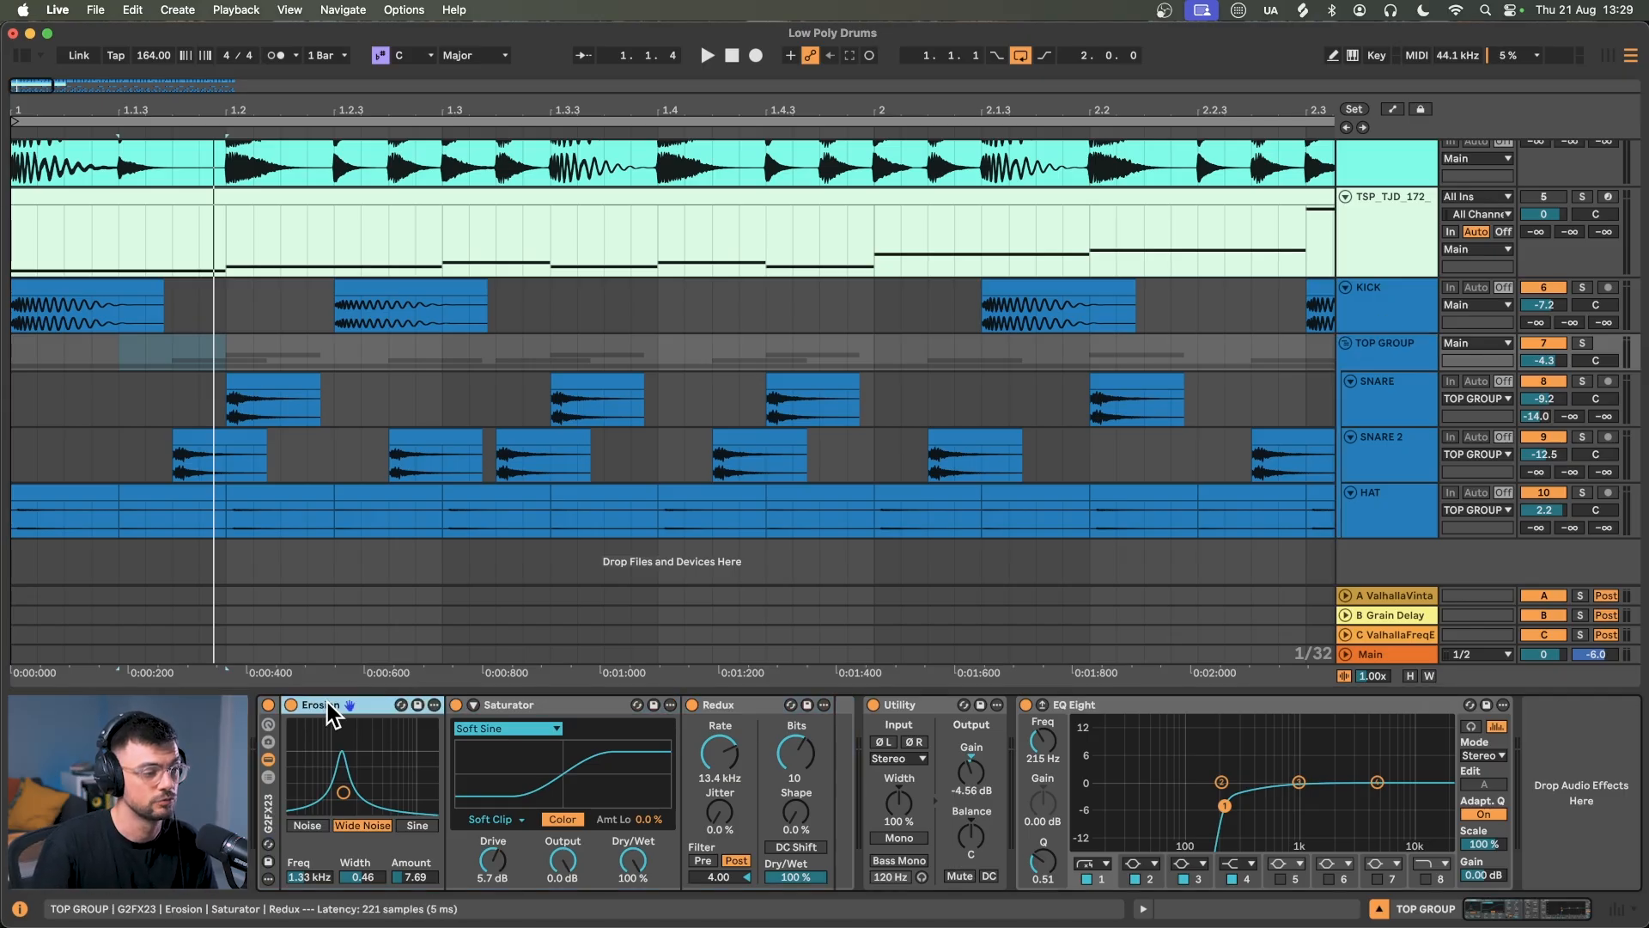
pyautogui.click(511, 705)
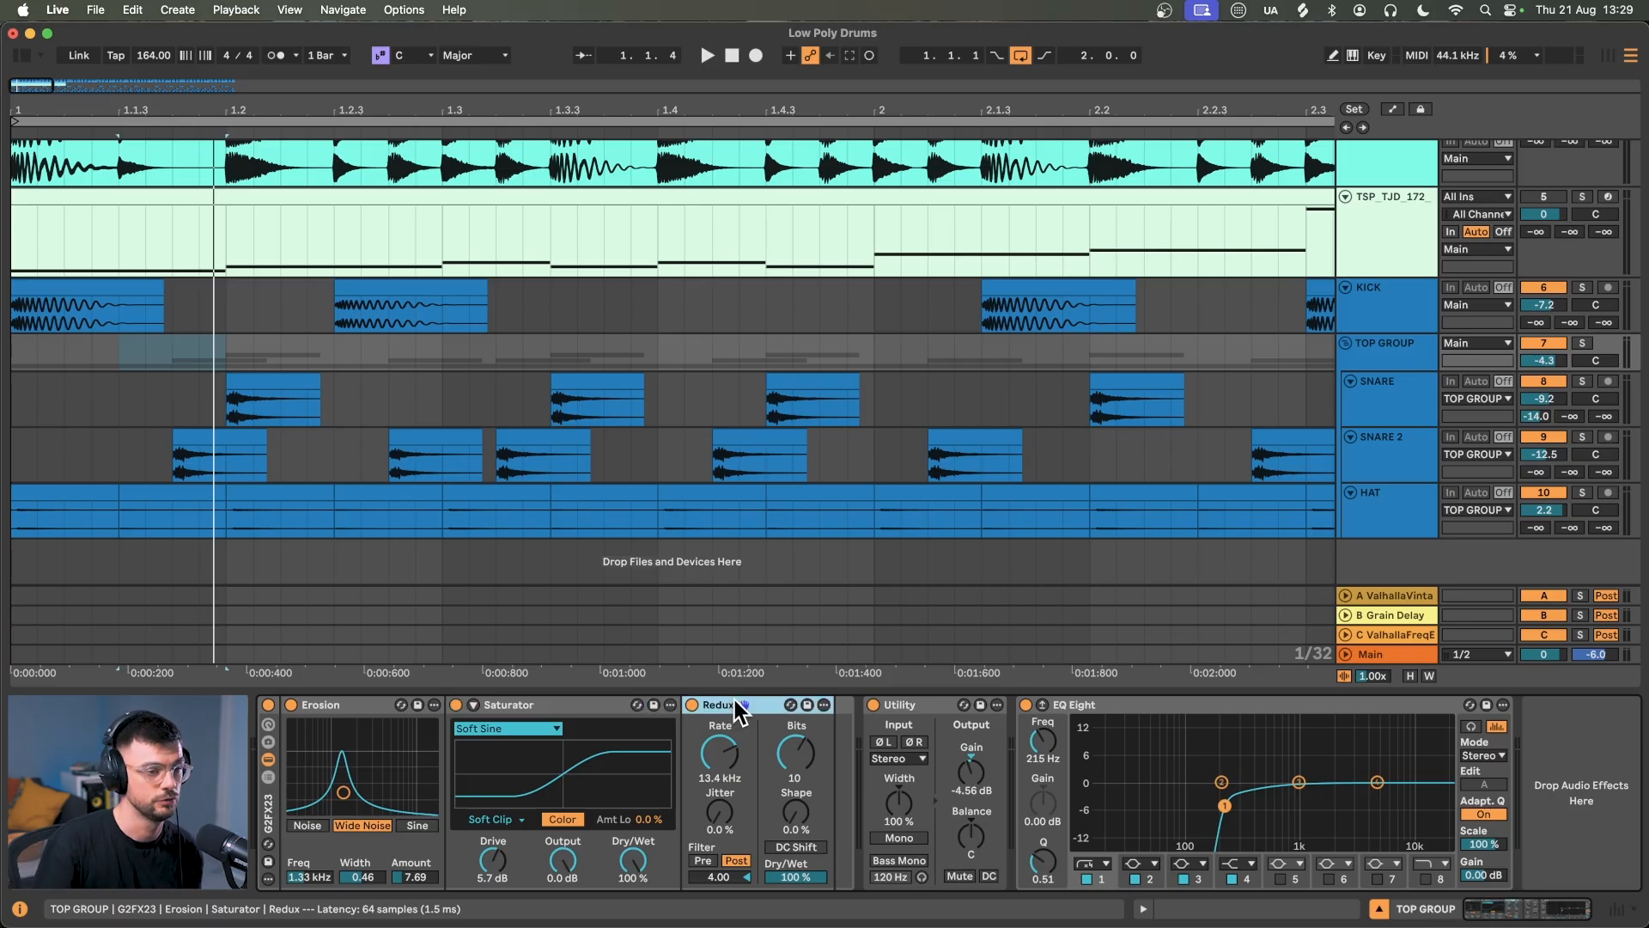
pyautogui.press('space')
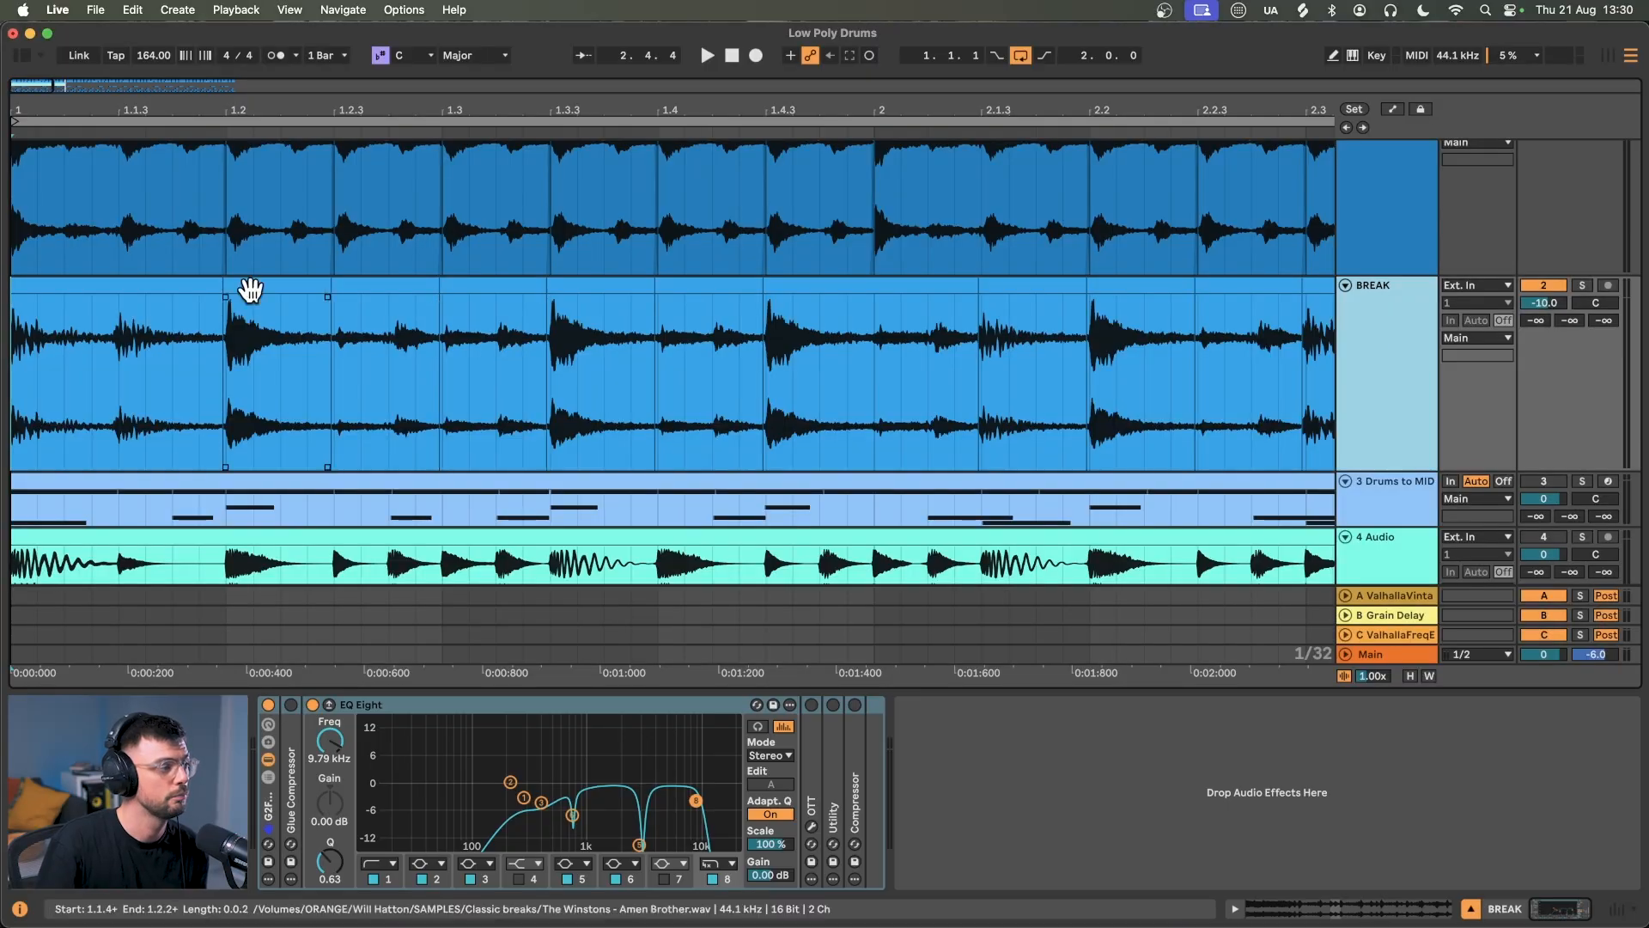
# Listen to the soloed BREAK track with its slice at 1.1.1 selected, and play again after selecting the track above it
pyautogui.click(148, 286)
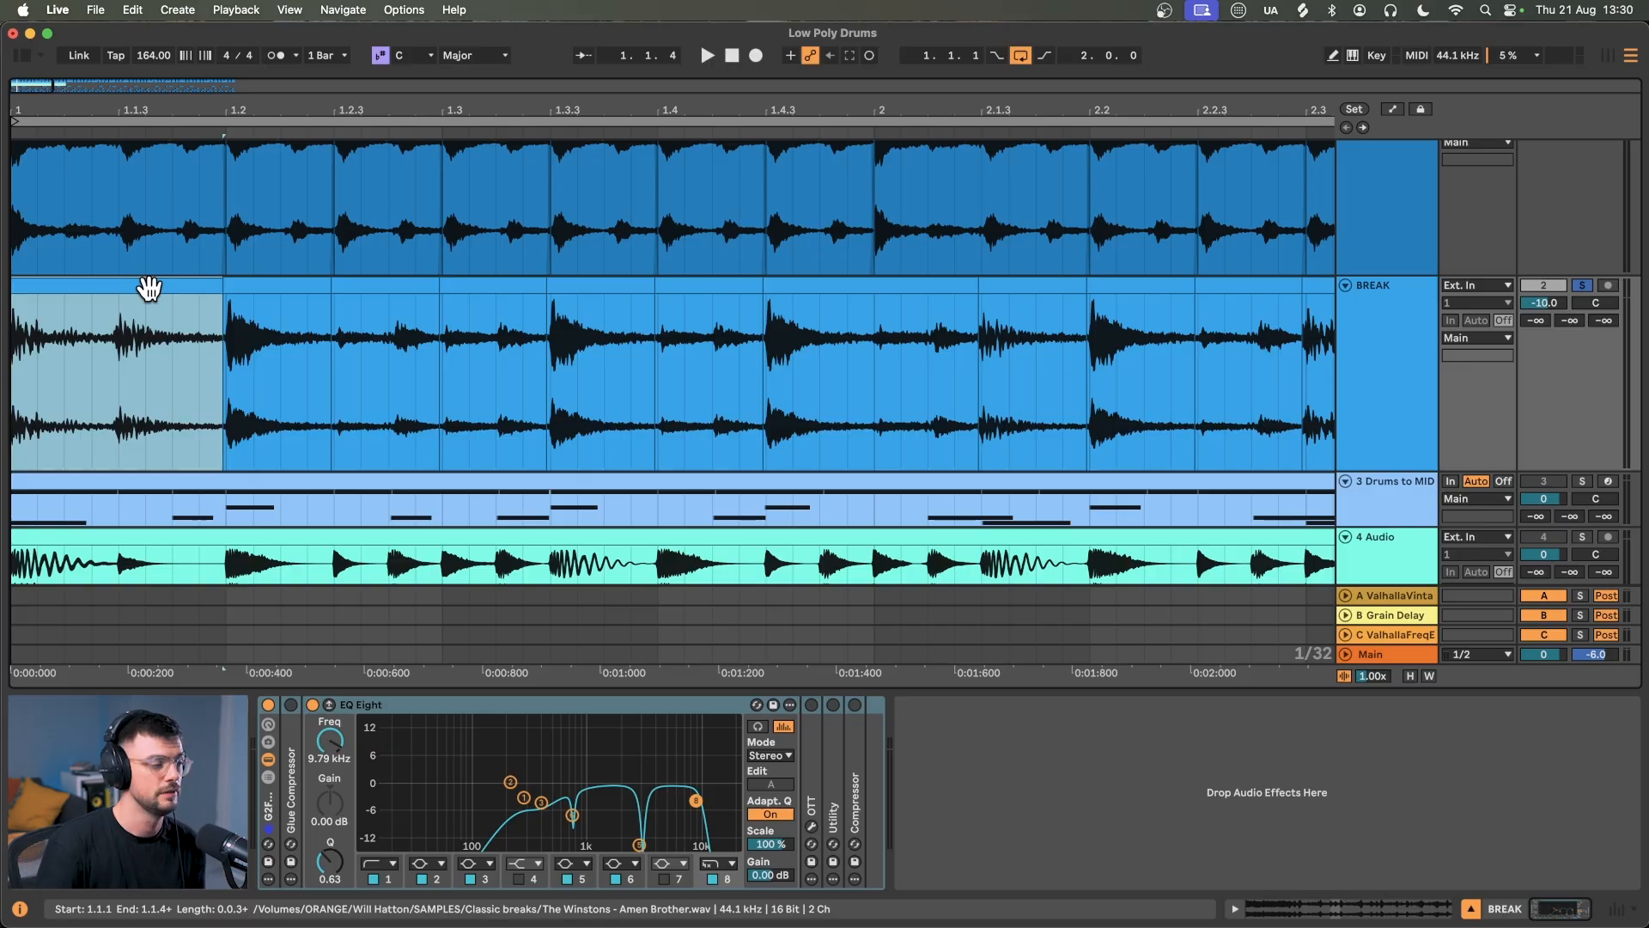
pyautogui.press('space')
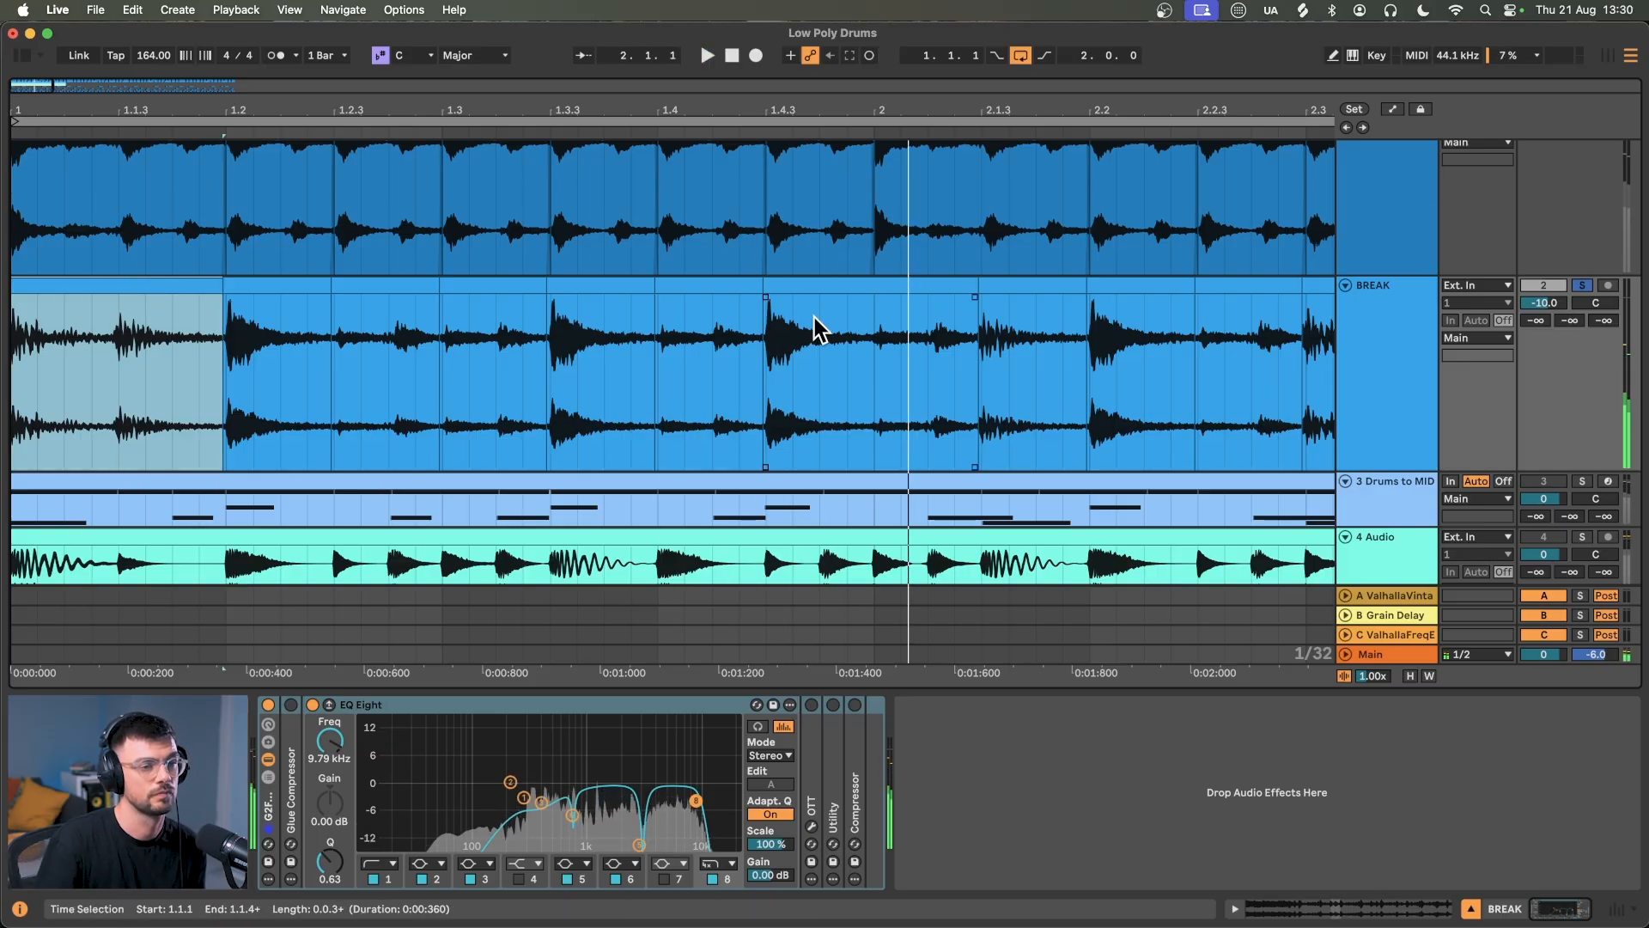
pyautogui.click(1422, 195)
pyautogui.press('space')
pyautogui.press('space')
pyautogui.scroll(-5, 1422, 196)
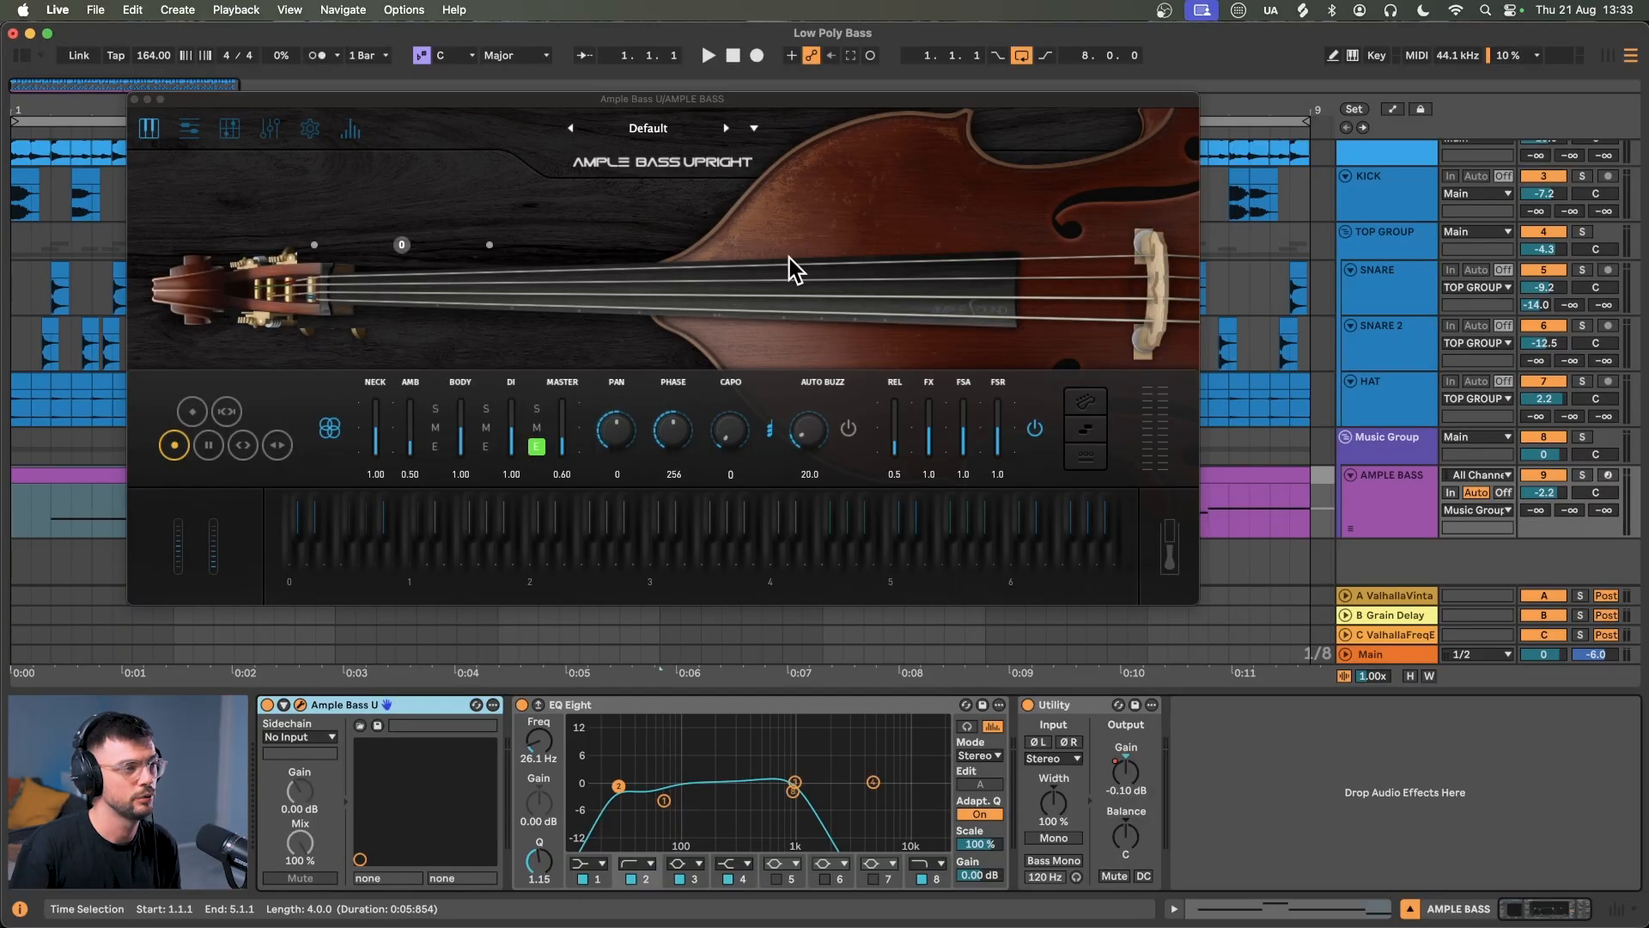
# Close the Ample Bass instrument window, open the AMPLE BASS clip in the MIDI note editor and play it
pyautogui.click(134, 101)
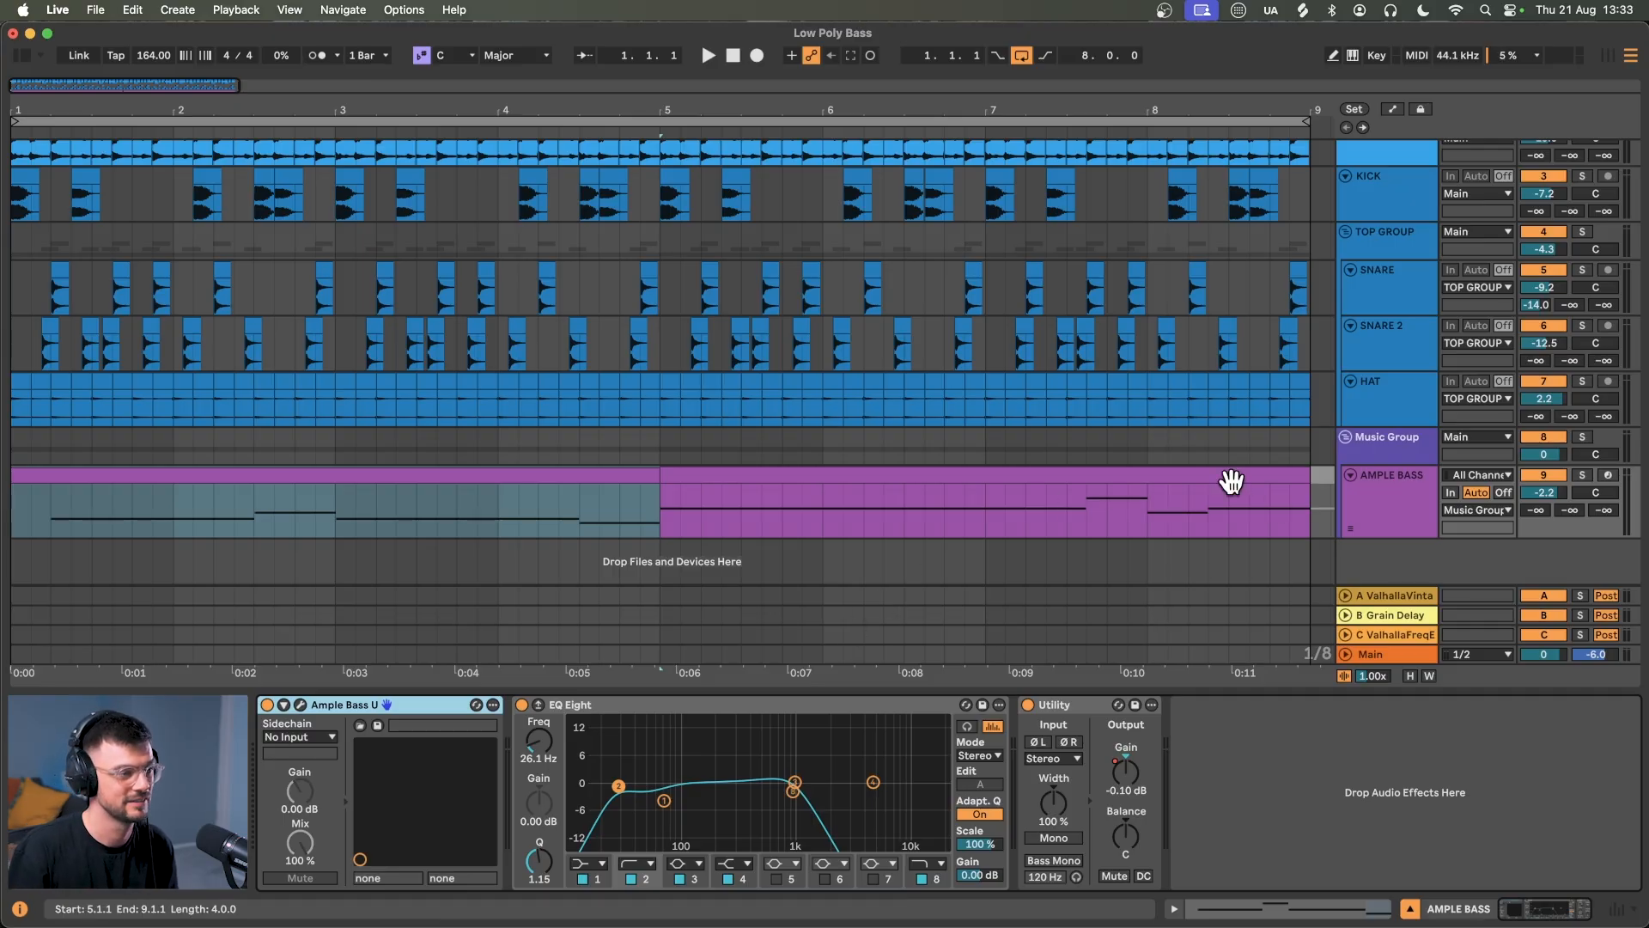
pyautogui.doubleClick(1274, 491)
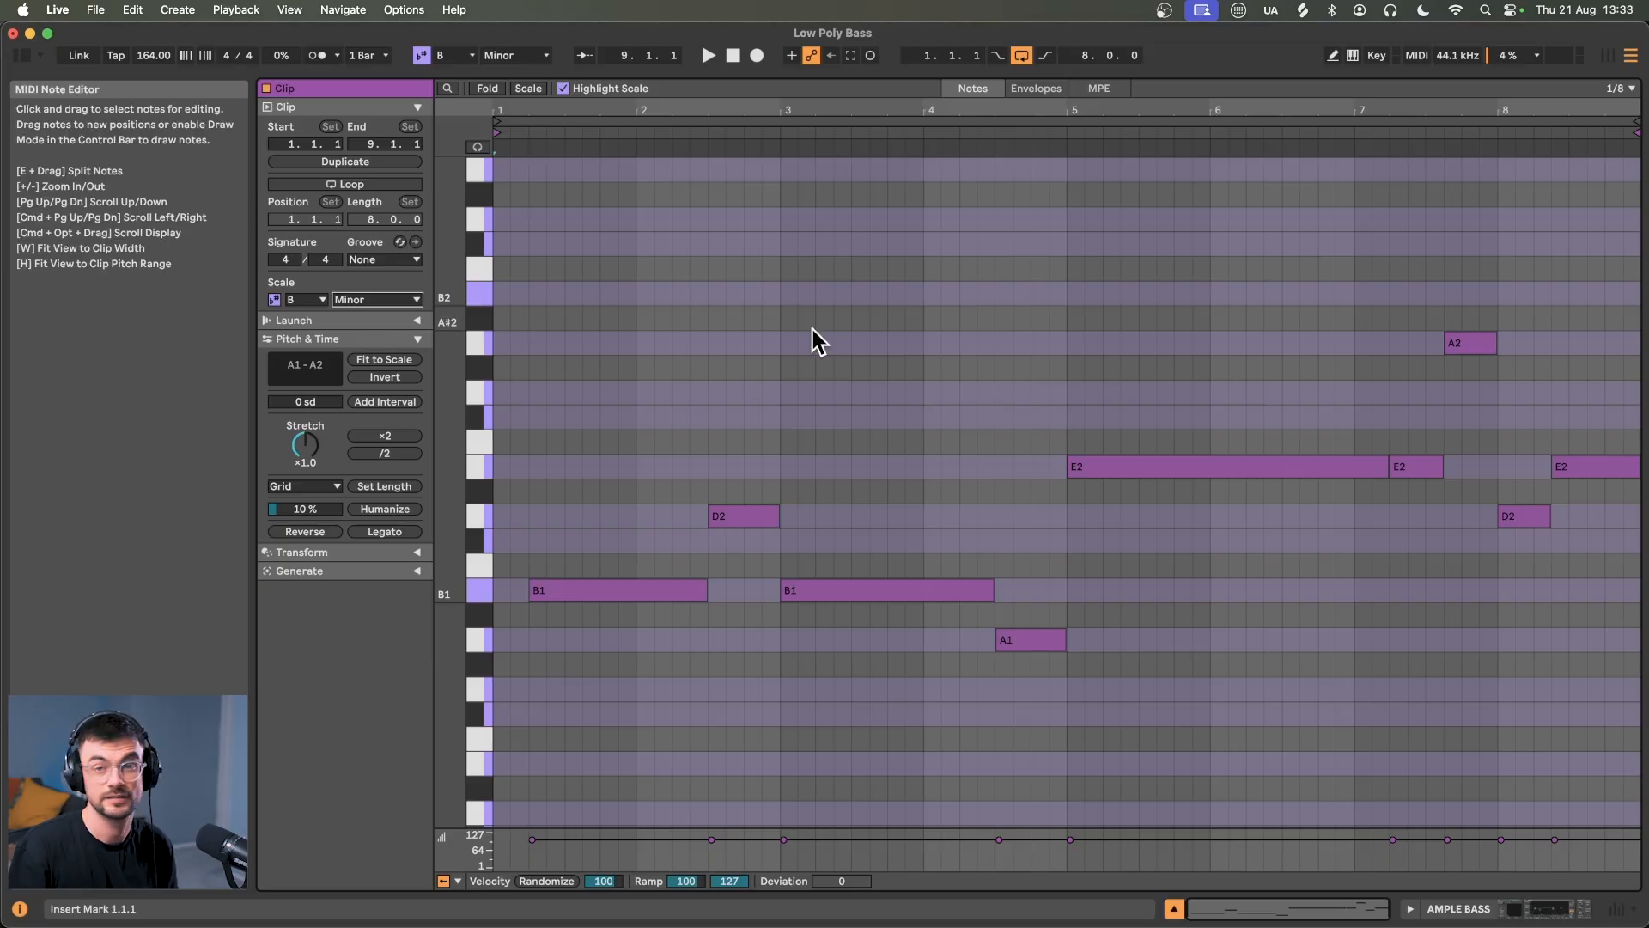
pyautogui.press('space')
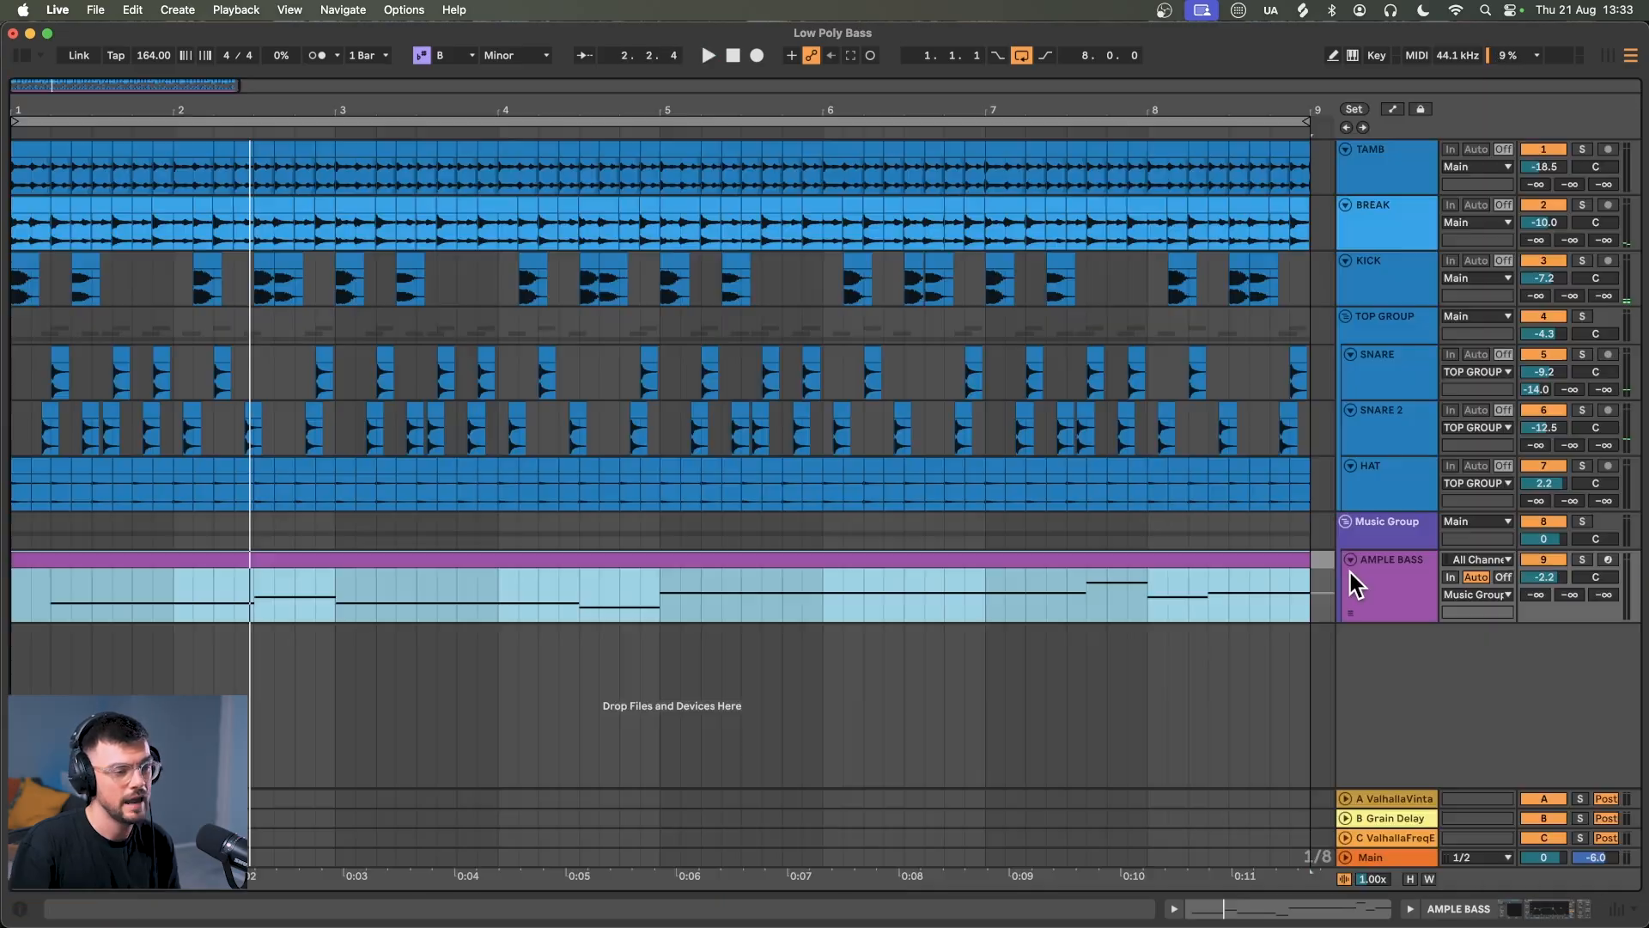
# Move the deactivated AMPLE BASS clip at bar 9 back into the eight-bar loop and select its A2, B2 and D3 notes around 2.3
pyautogui.scroll(-2, 1182, 562)
pyautogui.scroll(-2, 1181, 562)
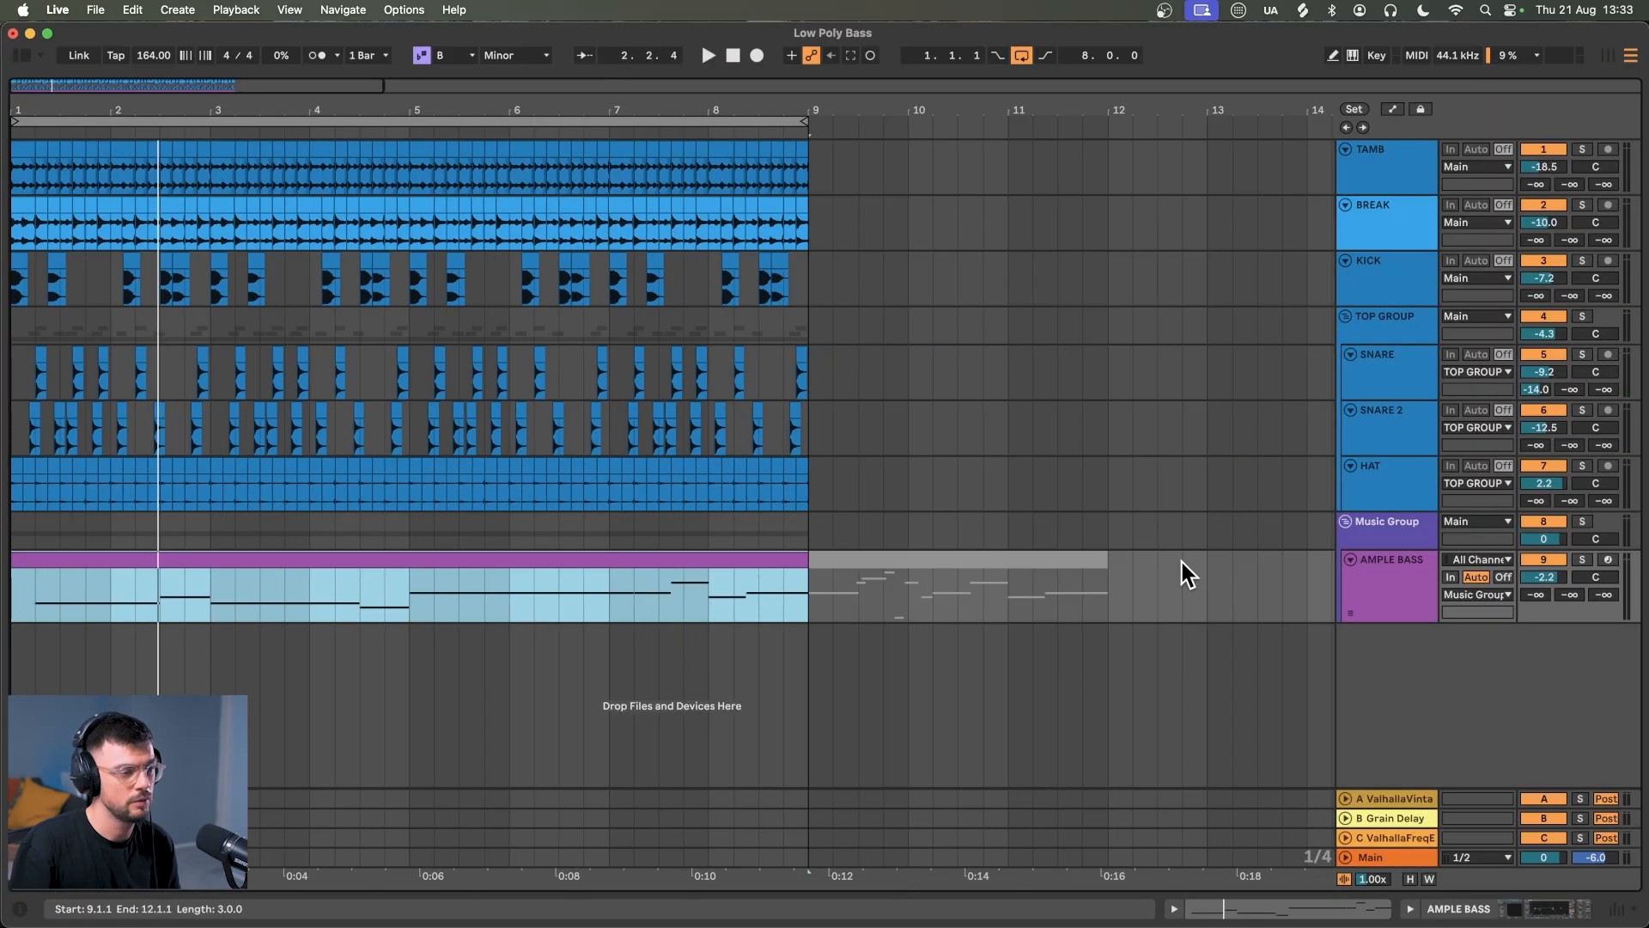
pyautogui.moveTo(916, 570); pyautogui.dragTo(644, 556)
pyautogui.moveTo(656, 390); pyautogui.dragTo(735, 288)
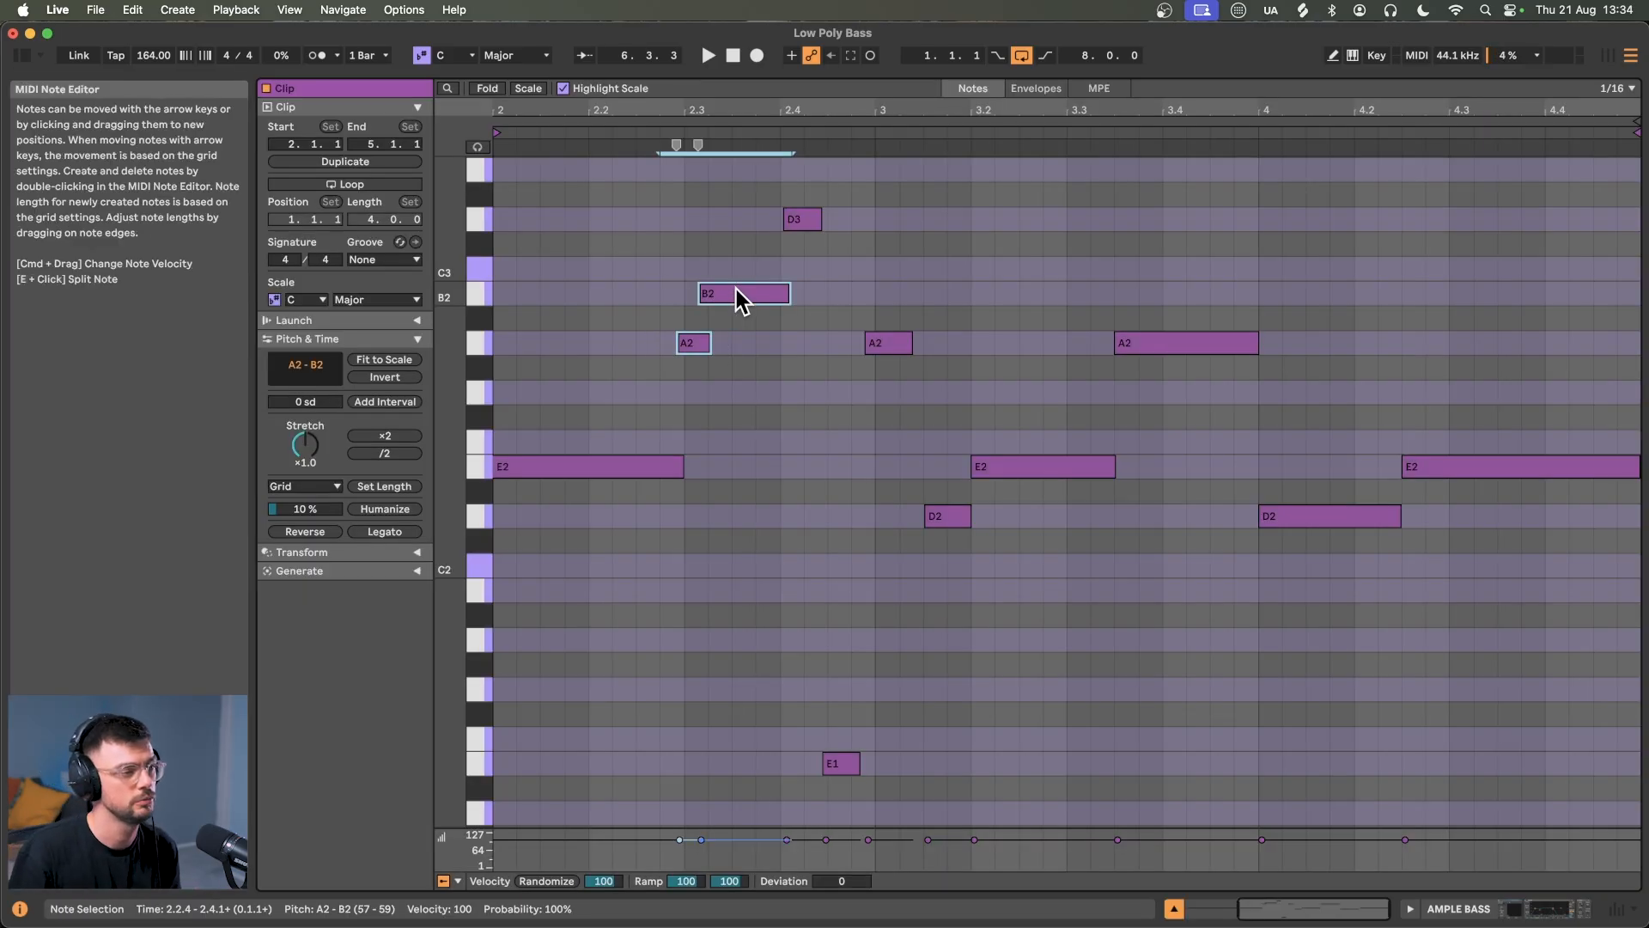
pyautogui.moveTo(657, 379); pyautogui.dragTo(735, 285)
pyautogui.click(823, 183)
pyautogui.moveTo(820, 182); pyautogui.dragTo(810, 250)
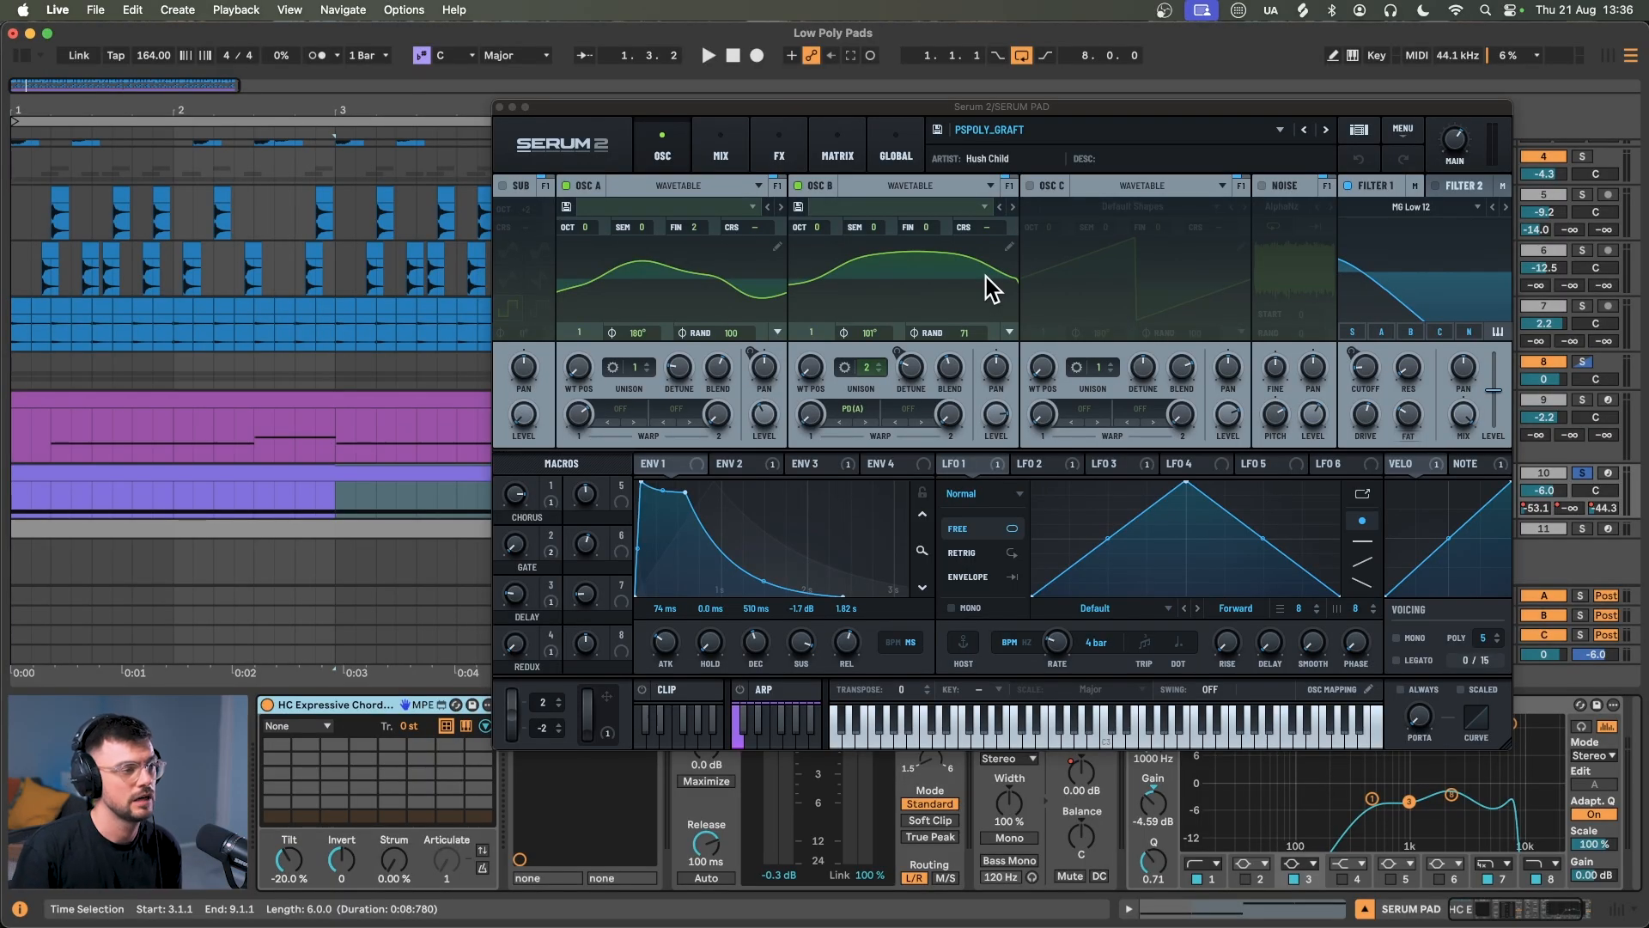
# Open the wavetable editor for OSC A of the Serum pad and draw across the whole waveform with the dotted curve brush
pyautogui.click(267, 705)
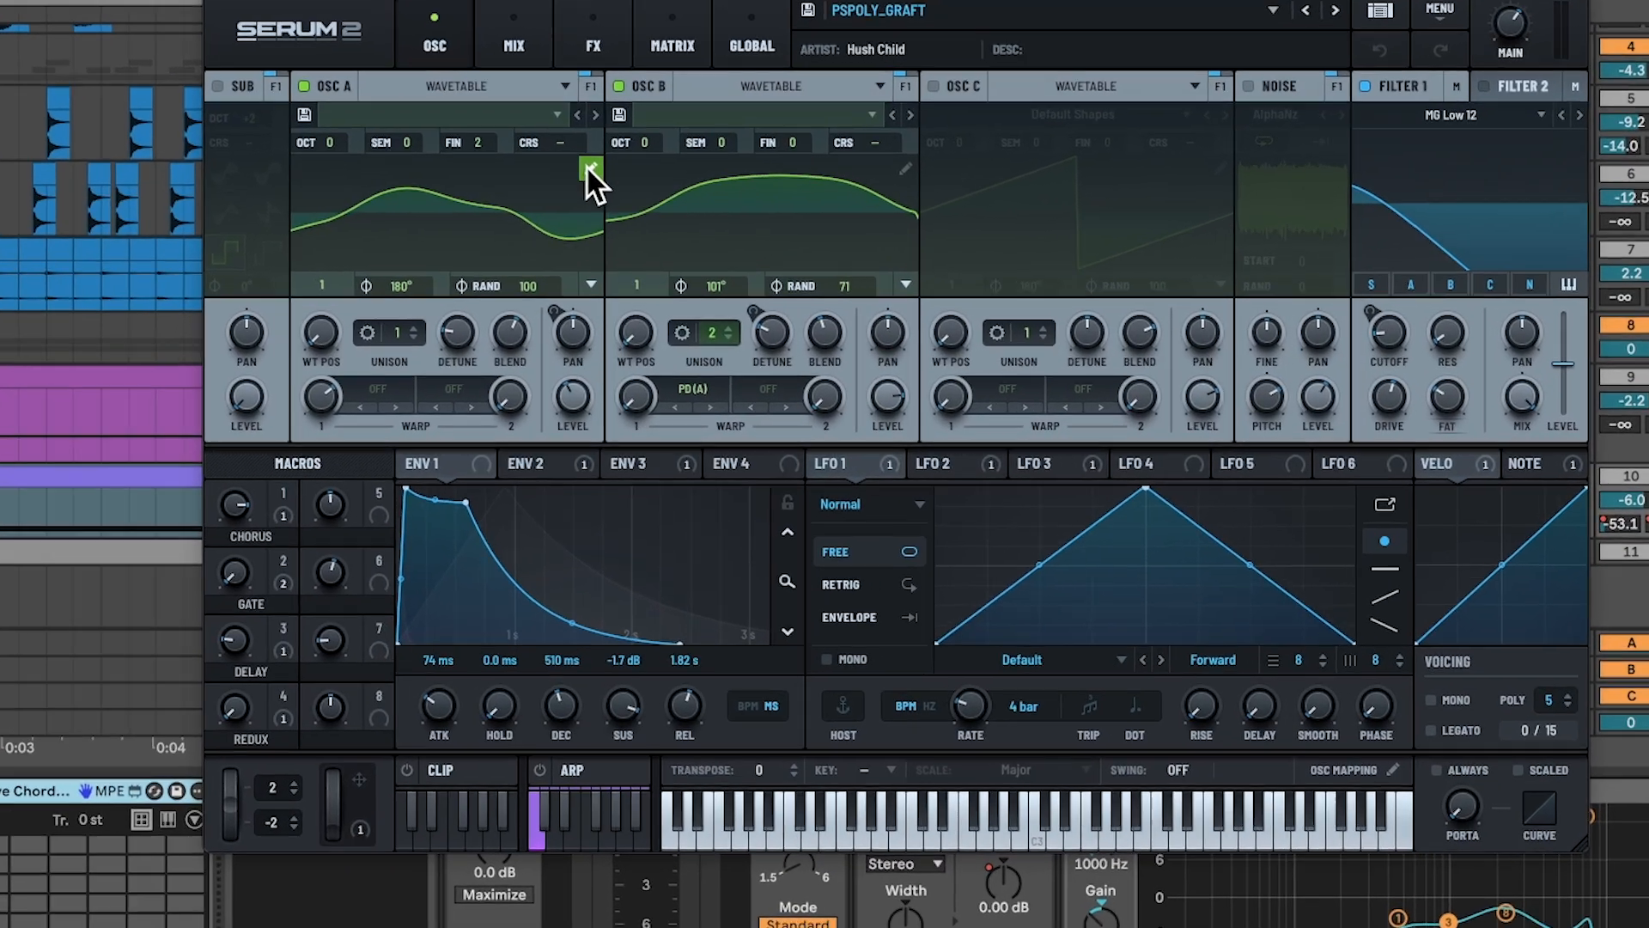
pyautogui.click(777, 245)
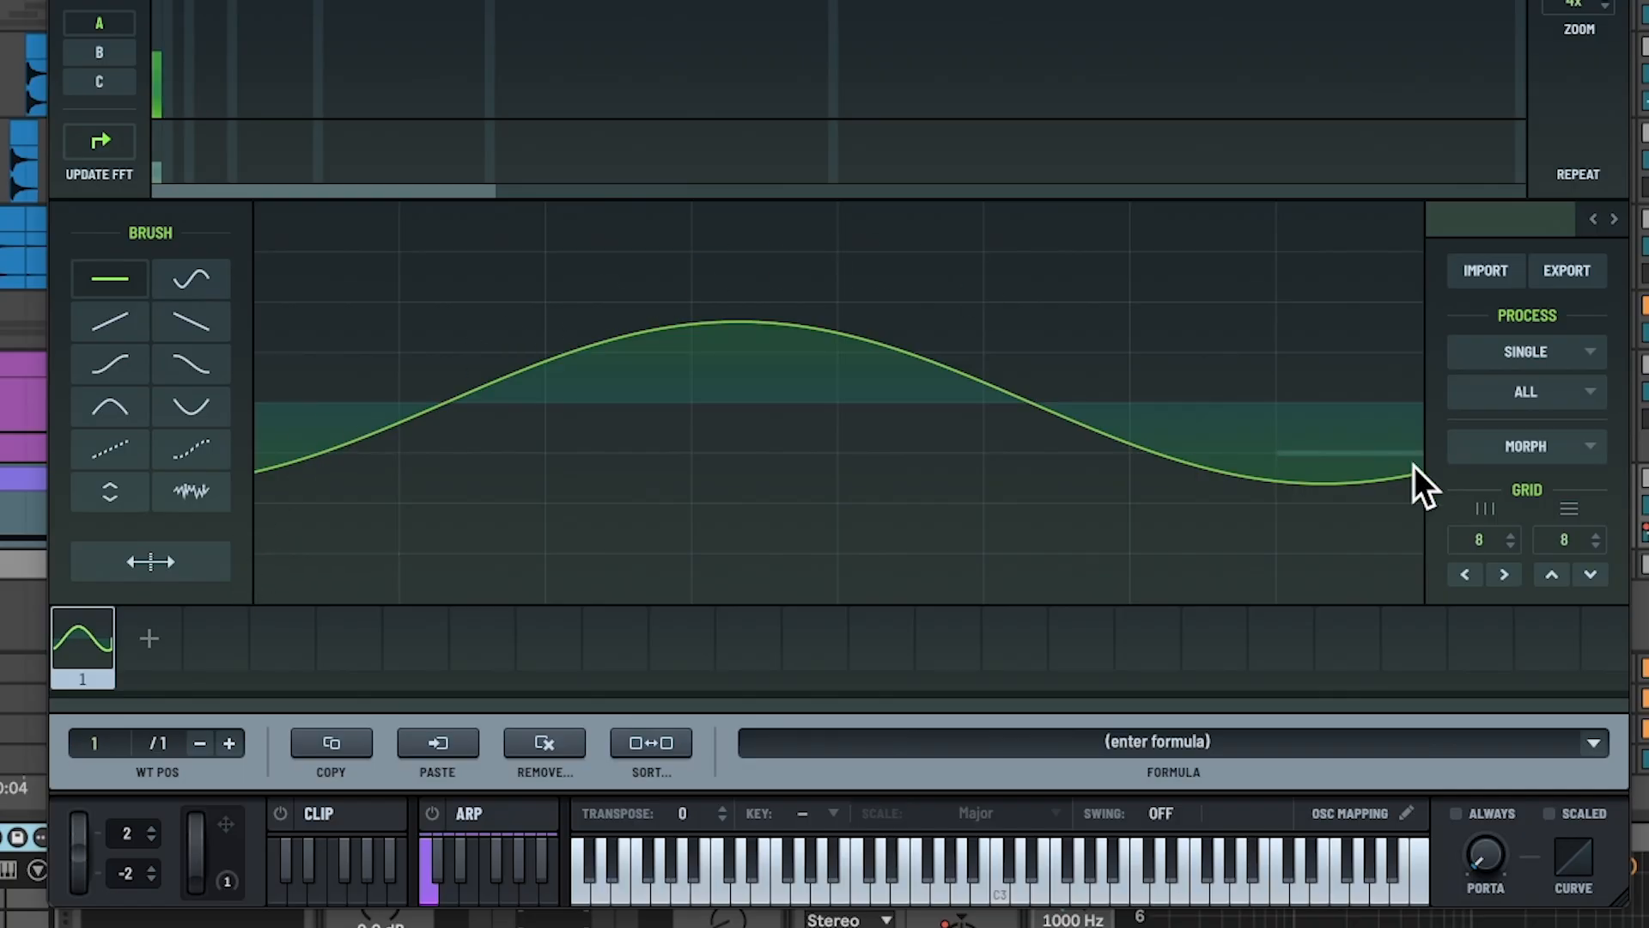
pyautogui.click(194, 445)
pyautogui.click(322, 431)
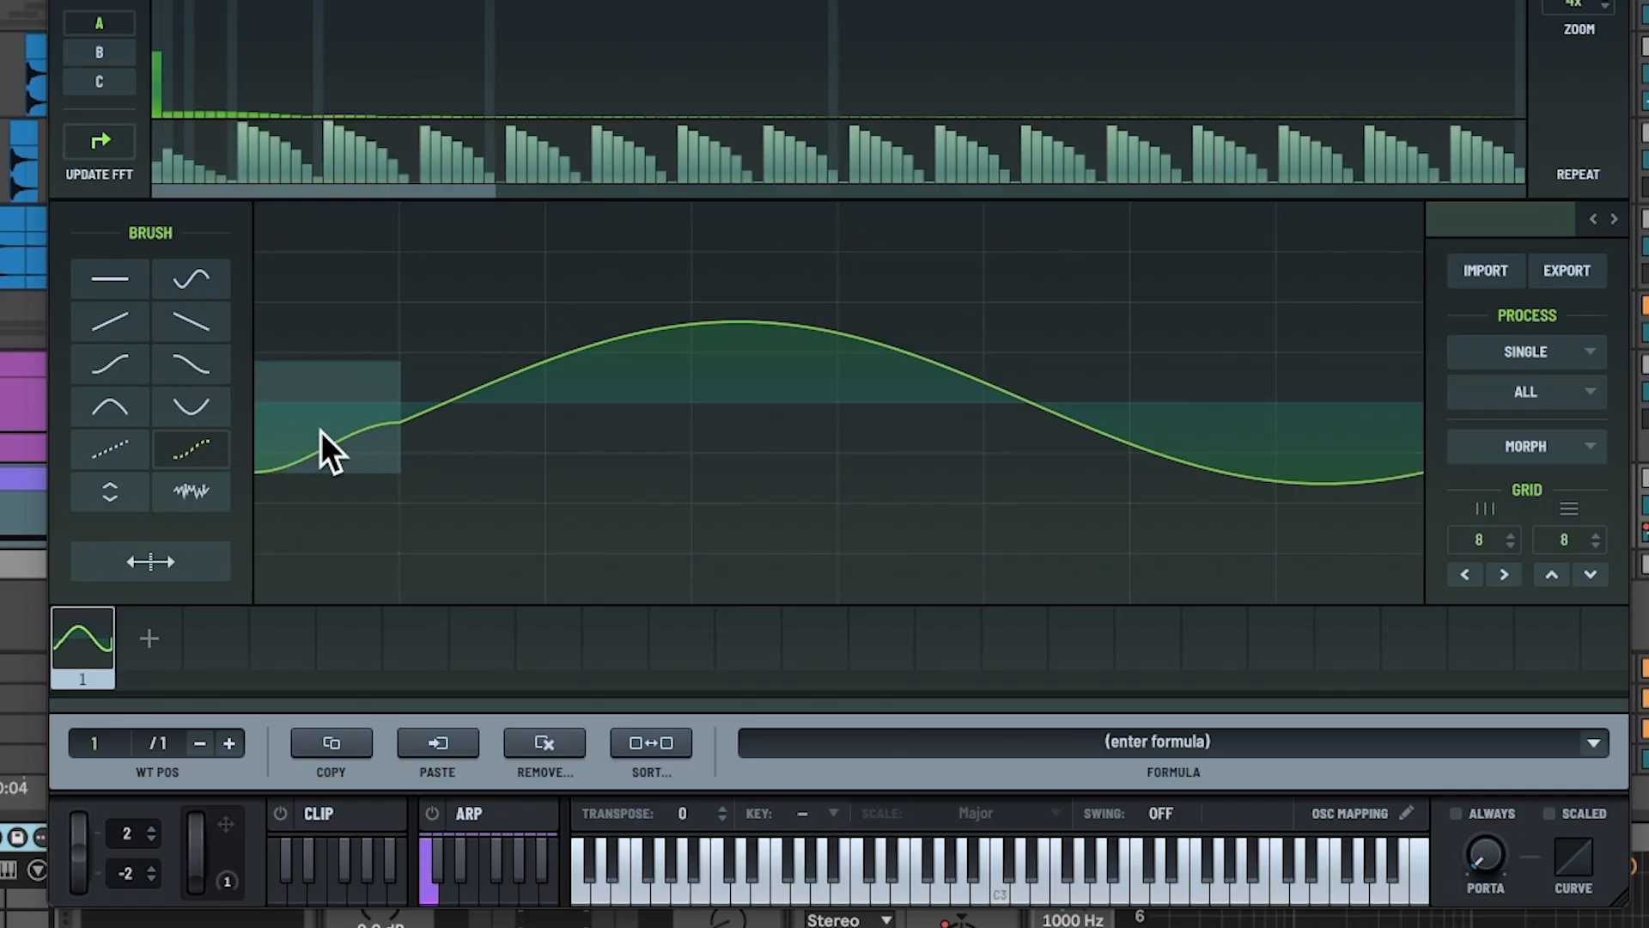
pyautogui.moveTo(323, 430)
pyautogui.mouseDown()
pyautogui.moveTo(469, 356)
pyautogui.moveTo(1156, 367)
pyautogui.moveTo(1388, 421)
pyautogui.mouseUp()
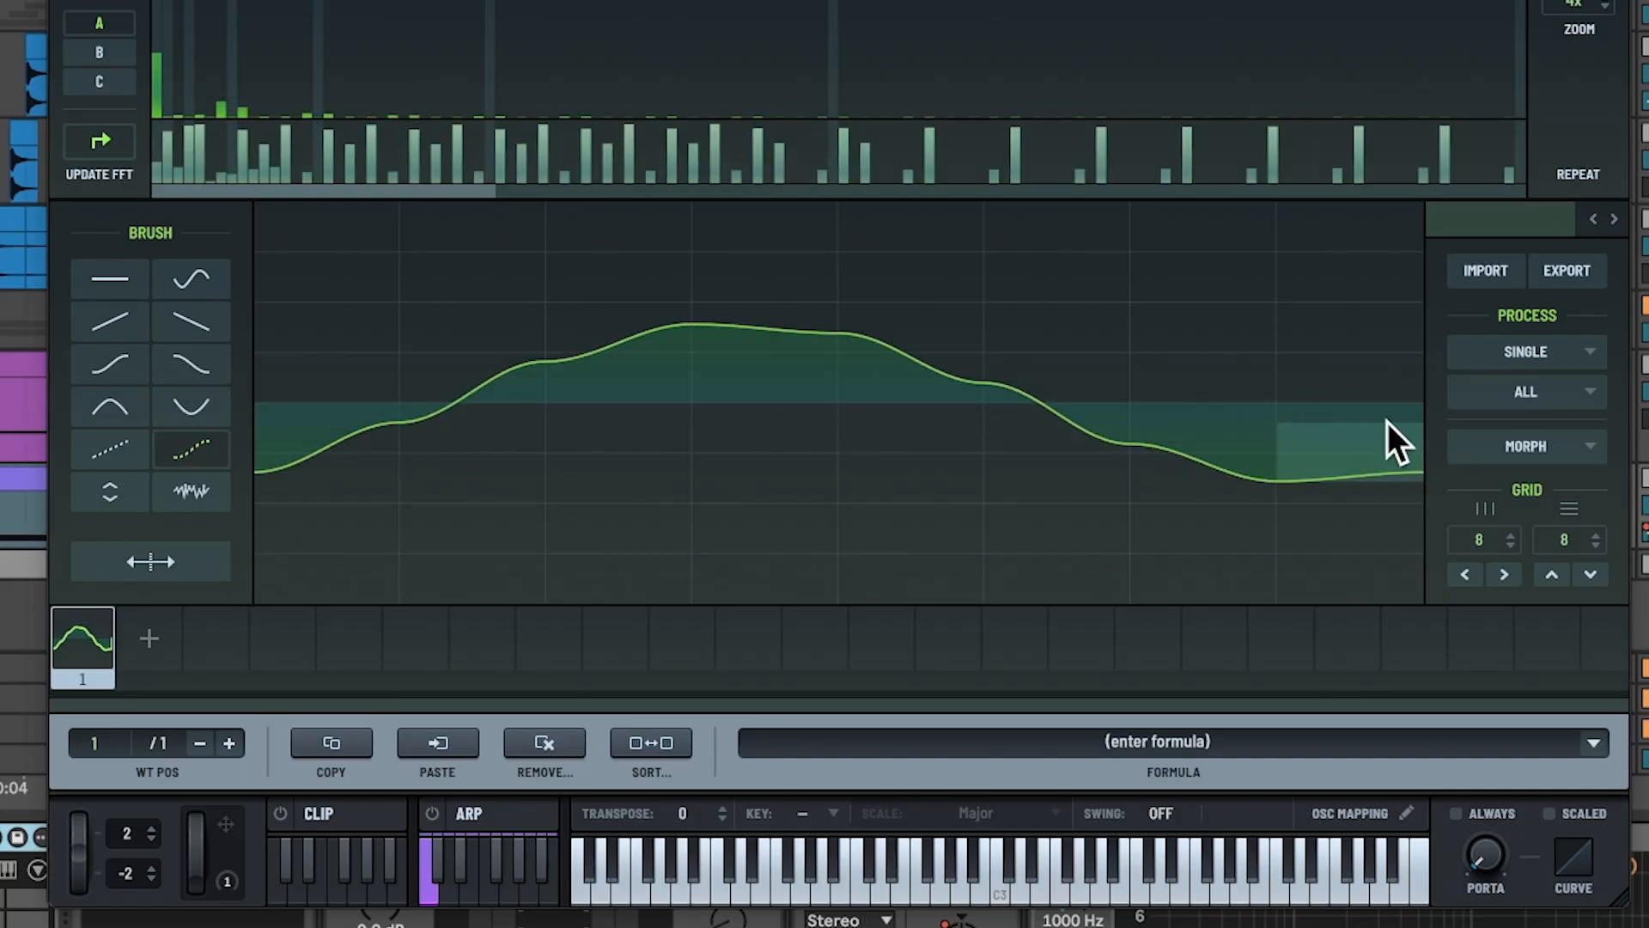
# Redraw the harmonic and phase bars of OSC A's waveform, clearing the phase bars in the middle of the range
pyautogui.moveTo(1229, 181)
pyautogui.mouseDown()
pyautogui.moveTo(167, 175)
pyautogui.moveTo(493, 116)
pyautogui.moveTo(929, 184)
pyautogui.moveTo(684, 157)
pyautogui.mouseUp()
pyautogui.moveTo(208, 117); pyautogui.dragTo(380, 115)
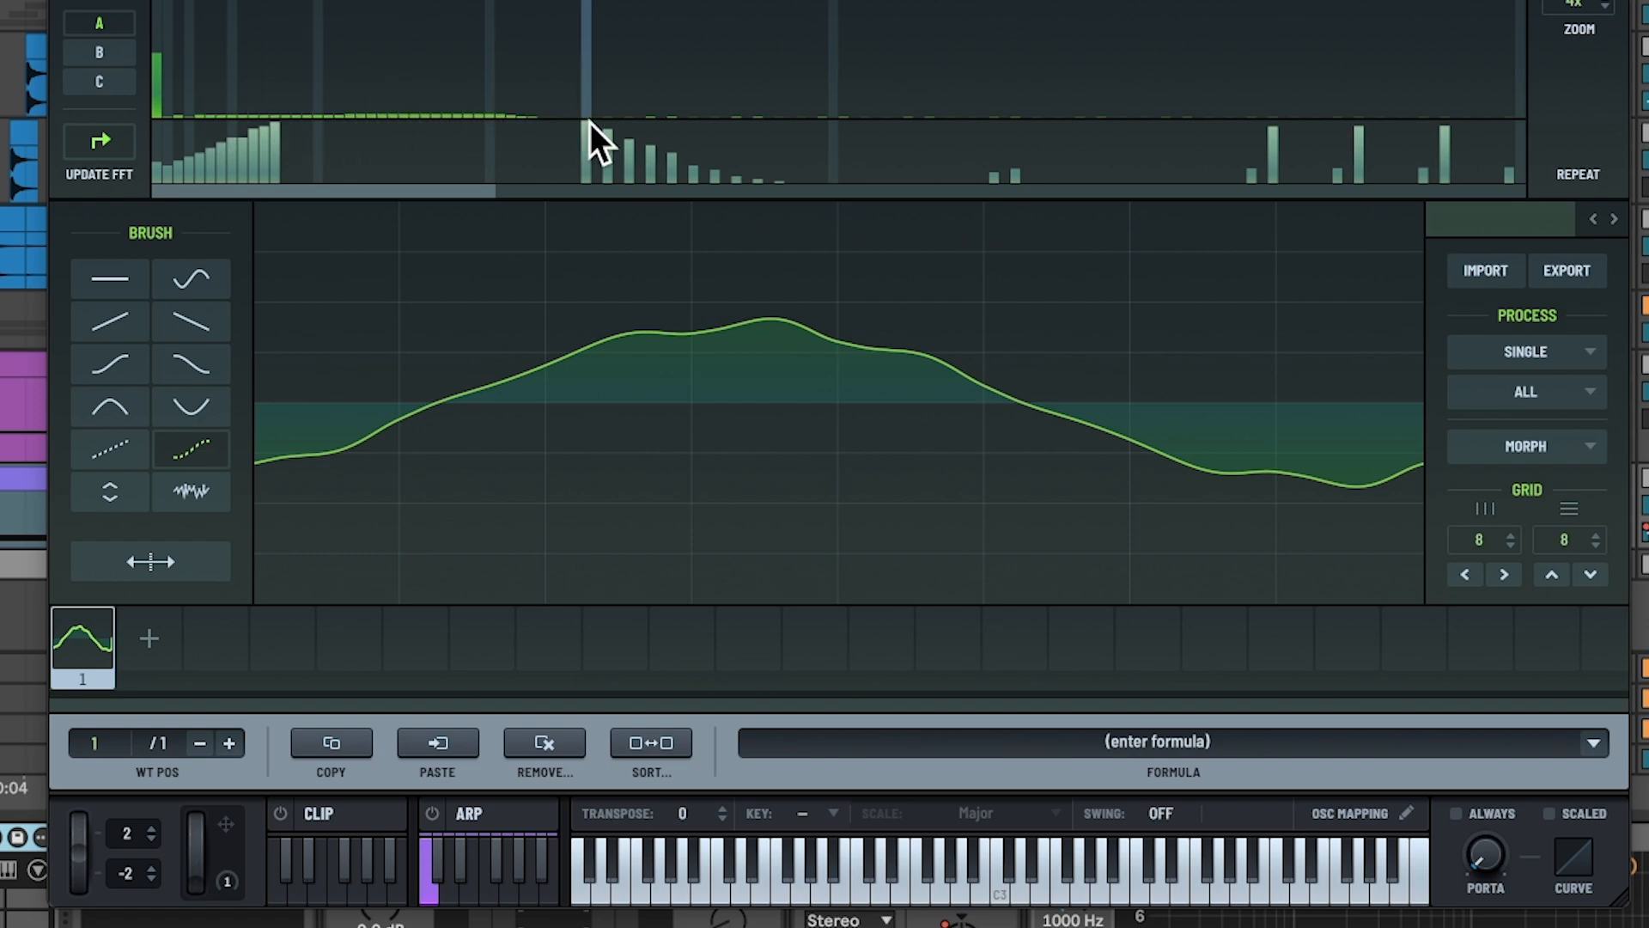
pyautogui.moveTo(720, 131); pyautogui.dragTo(889, 138)
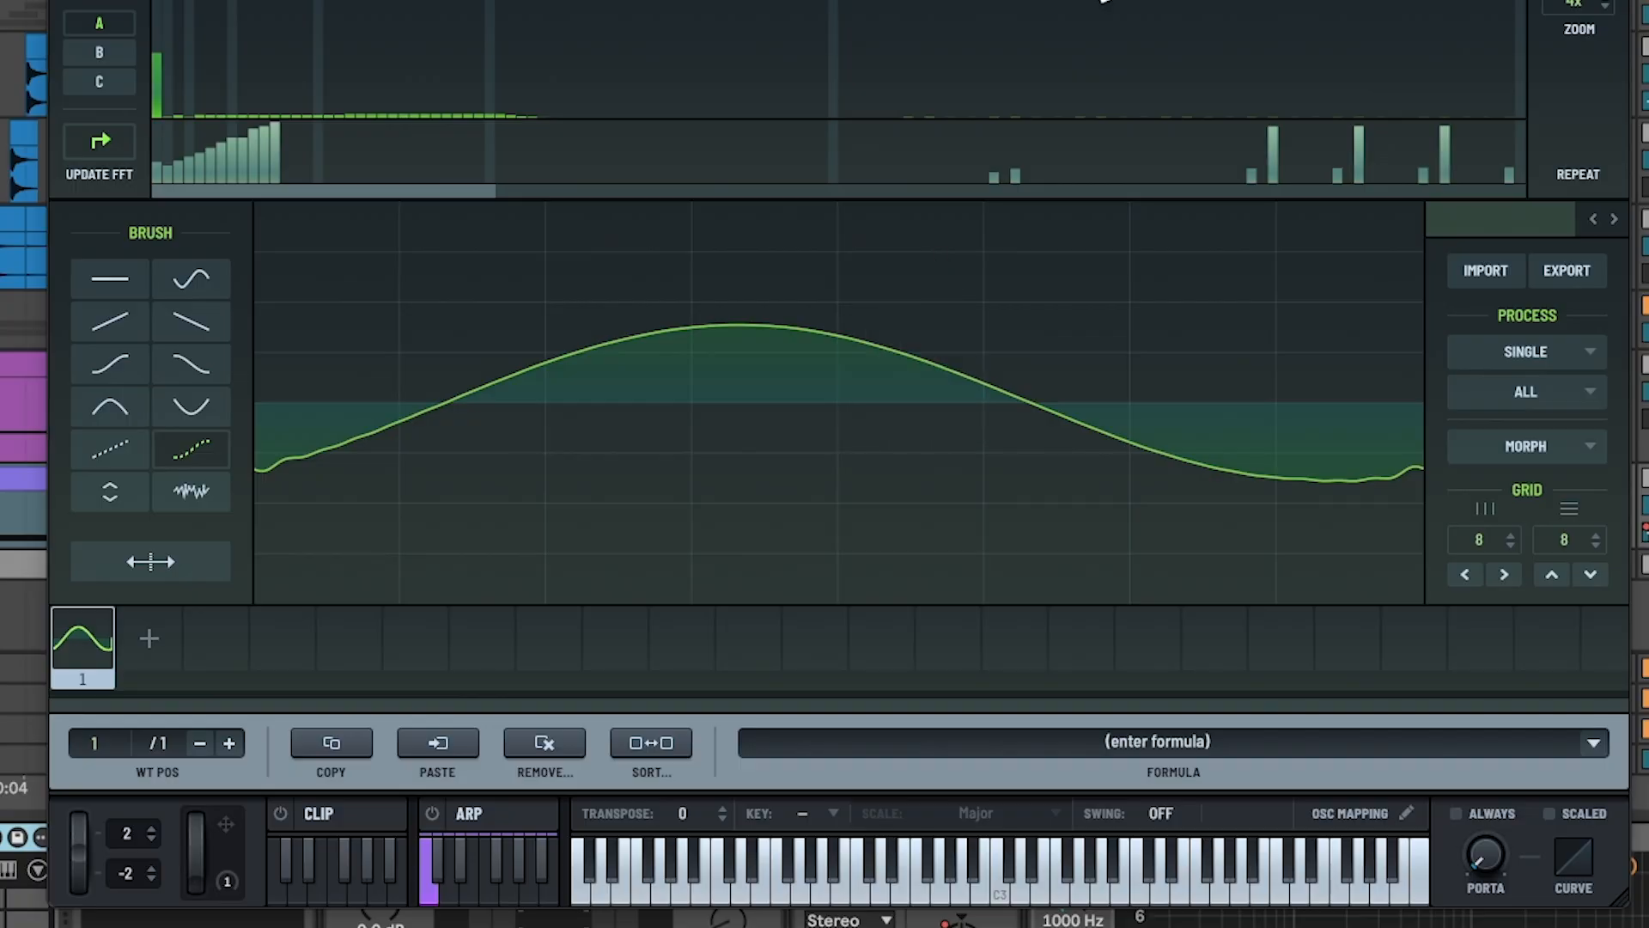
pyautogui.moveTo(361, 97); pyautogui.dragTo(391, 115)
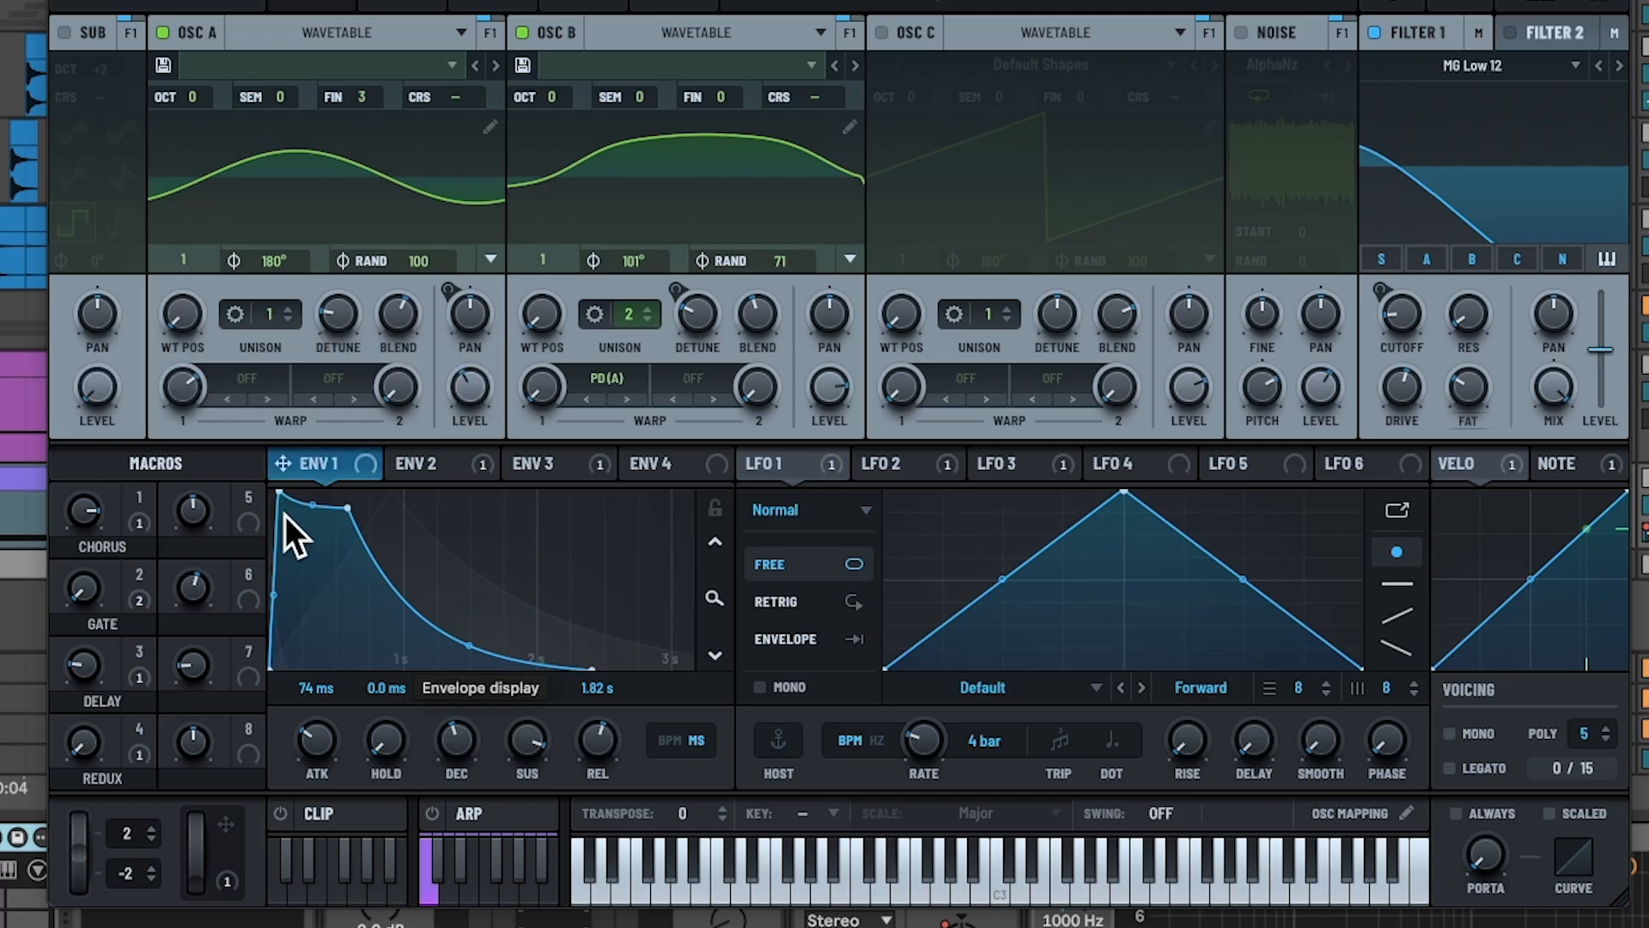
# Inspect the ENV 2 envelope and the Normal filter types available for Filter 1
pyautogui.click(404, 464)
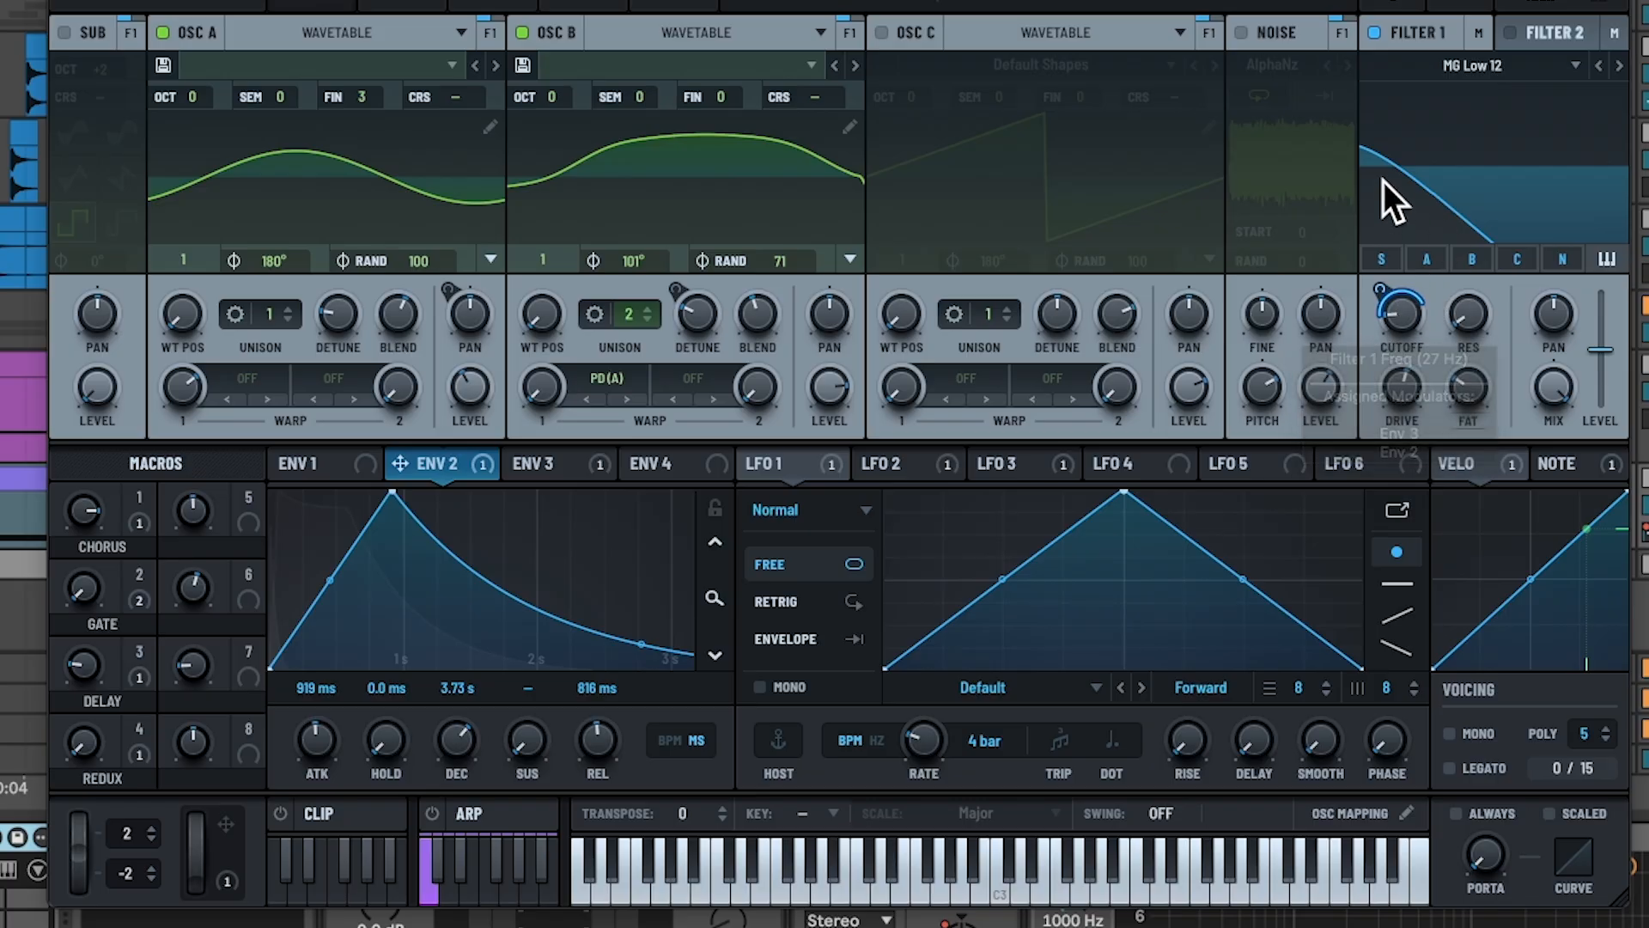
pyautogui.click(1502, 69)
pyautogui.moveTo(1462, 96)
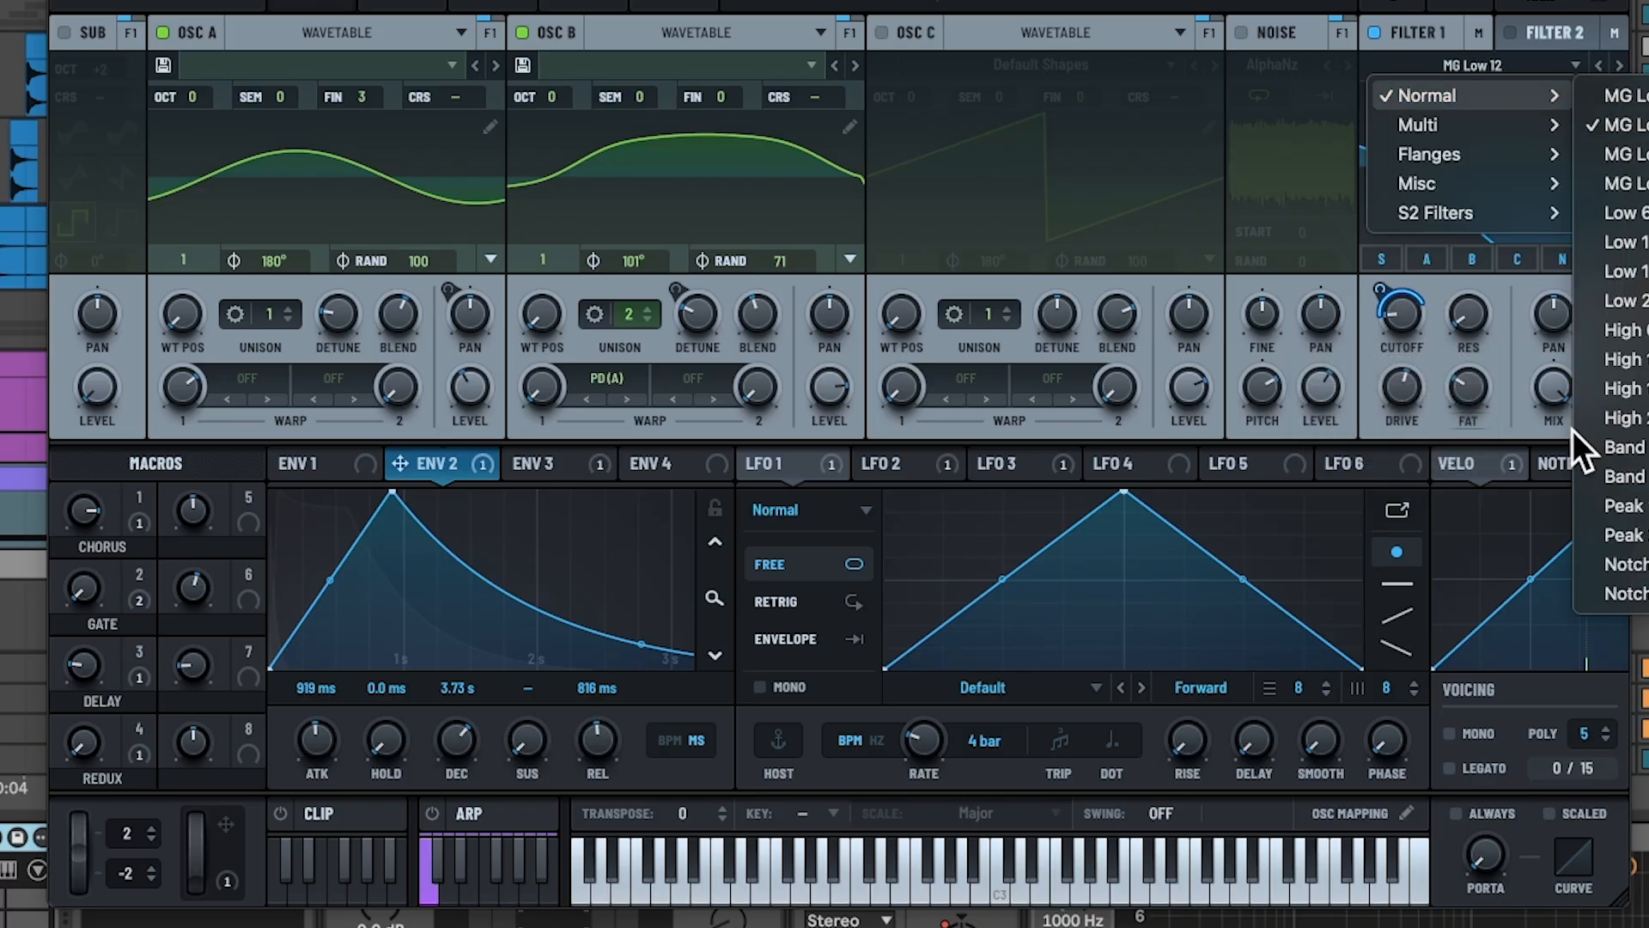
# Examine the Serum pad's main effects chain, from Chorus and Delay through to Compressor and Distortion
pyautogui.click(810, 310)
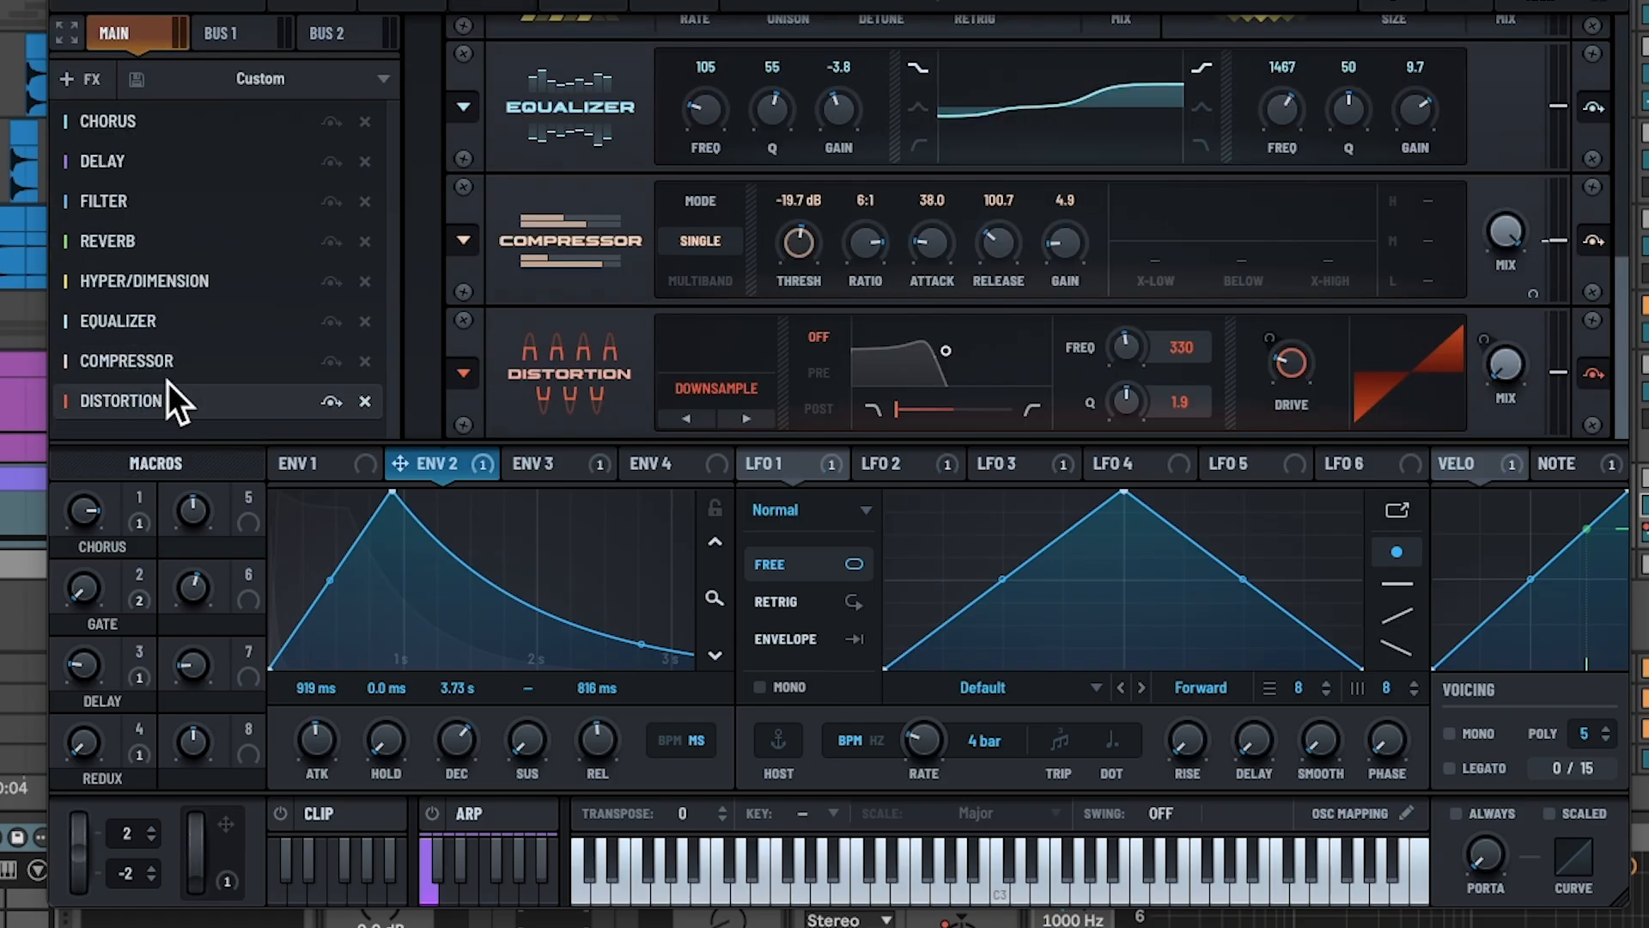
pyautogui.click(232, 276)
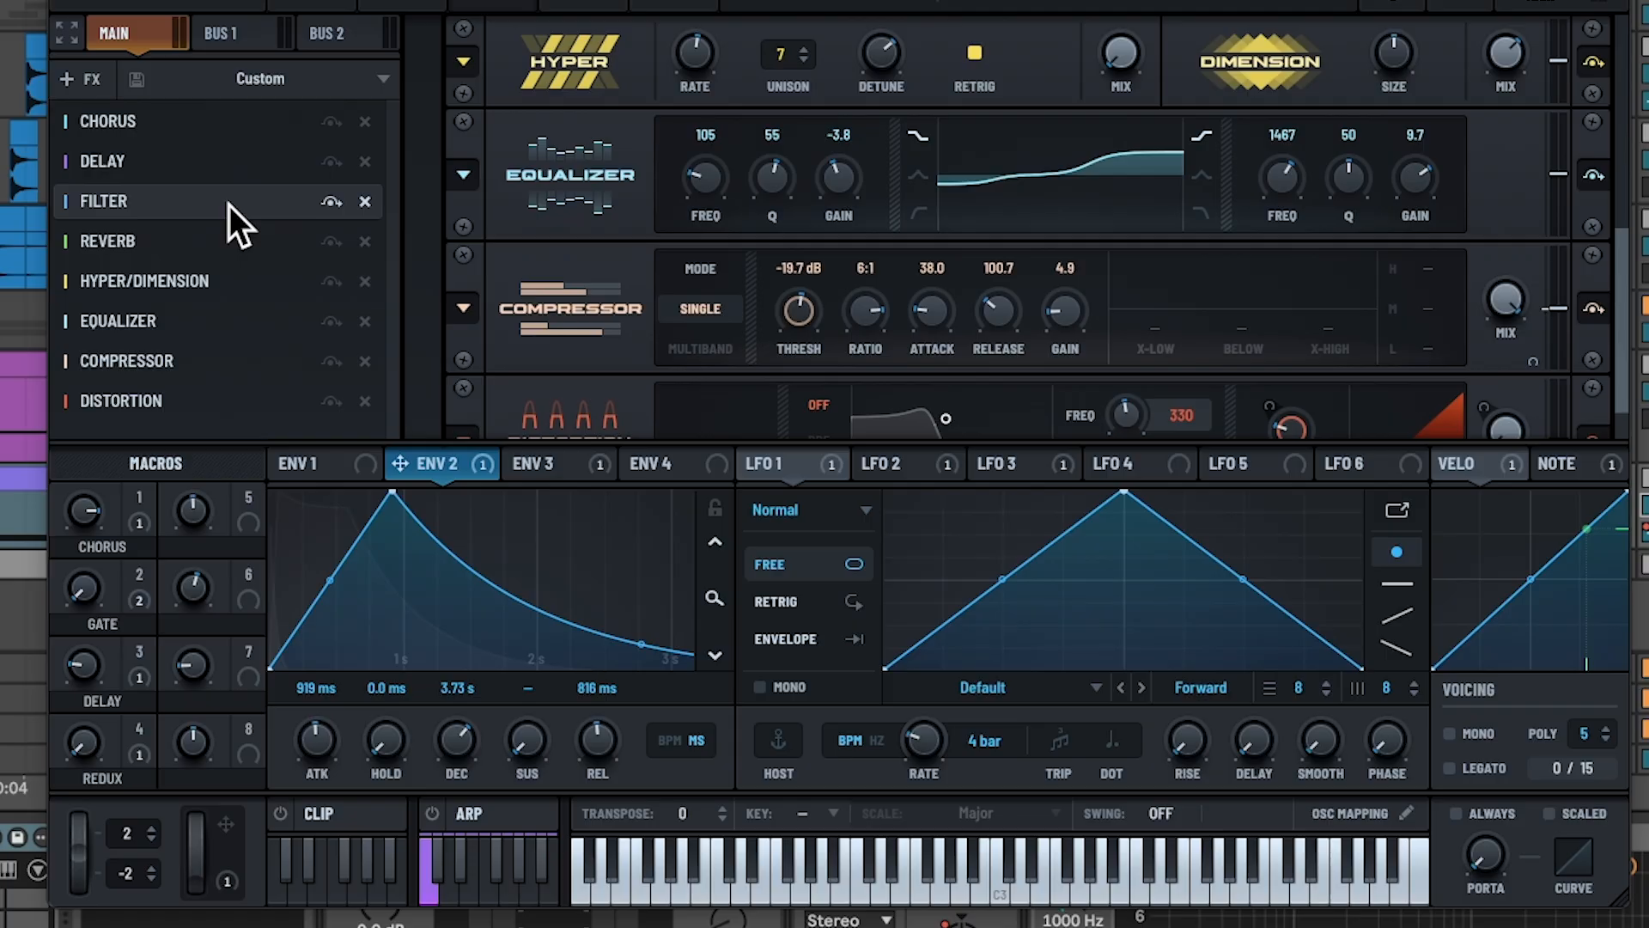
pyautogui.click(331, 7)
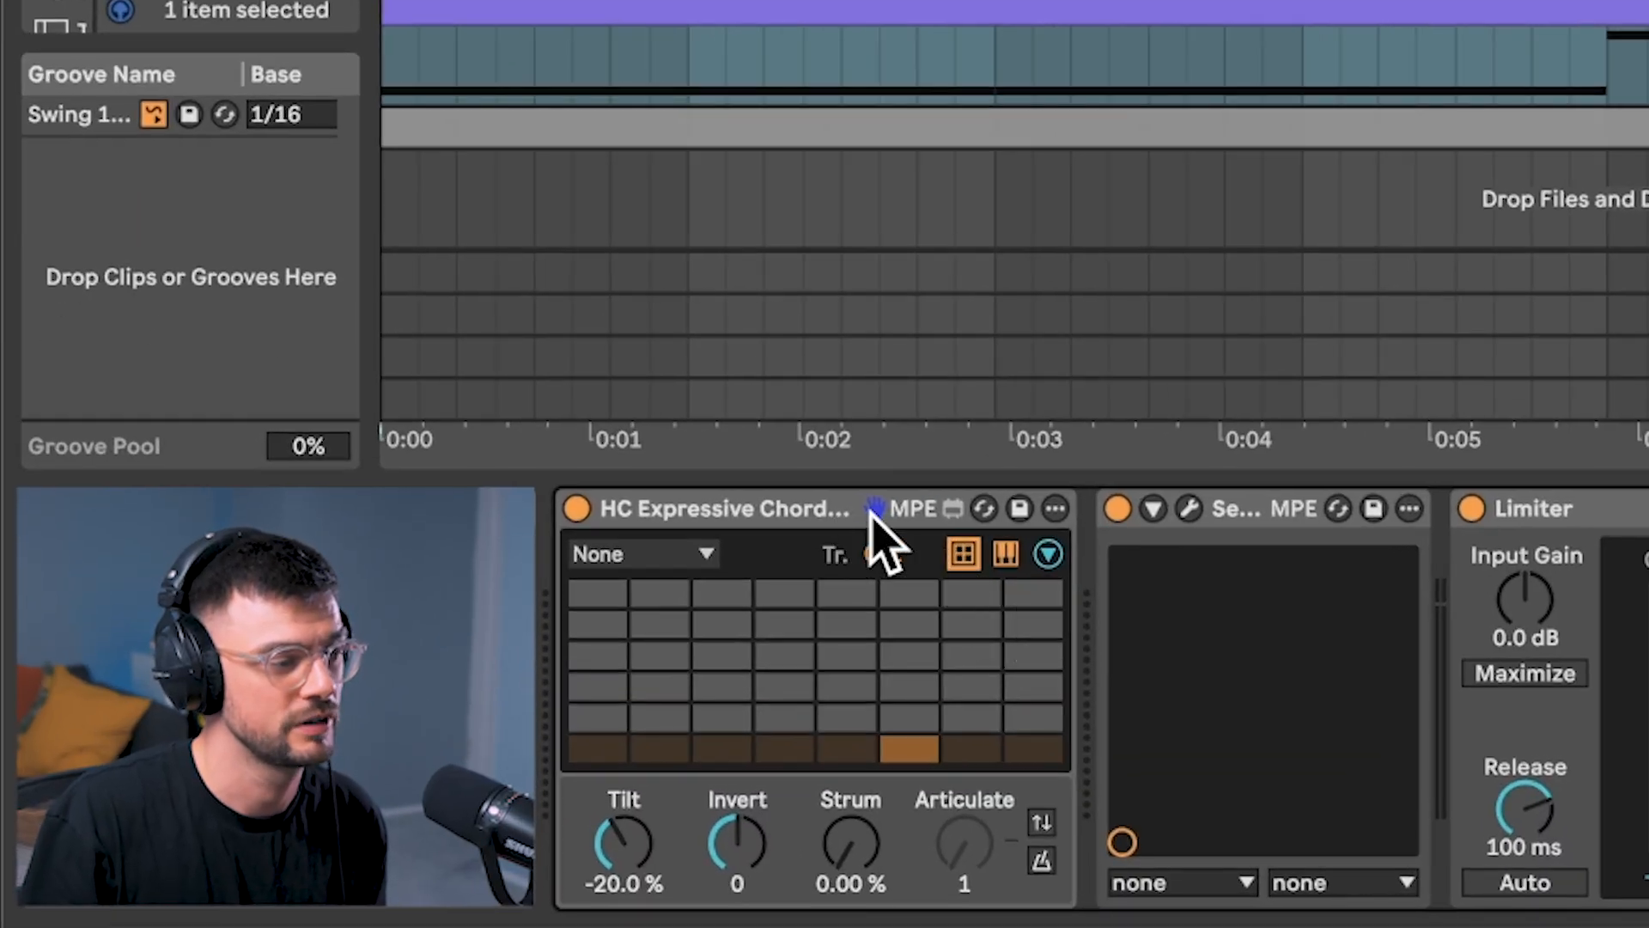
# Expand HC Expressive Chords Extendo, browse its chord sets and load Bmin - Polygon.json
pyautogui.click(1050, 554)
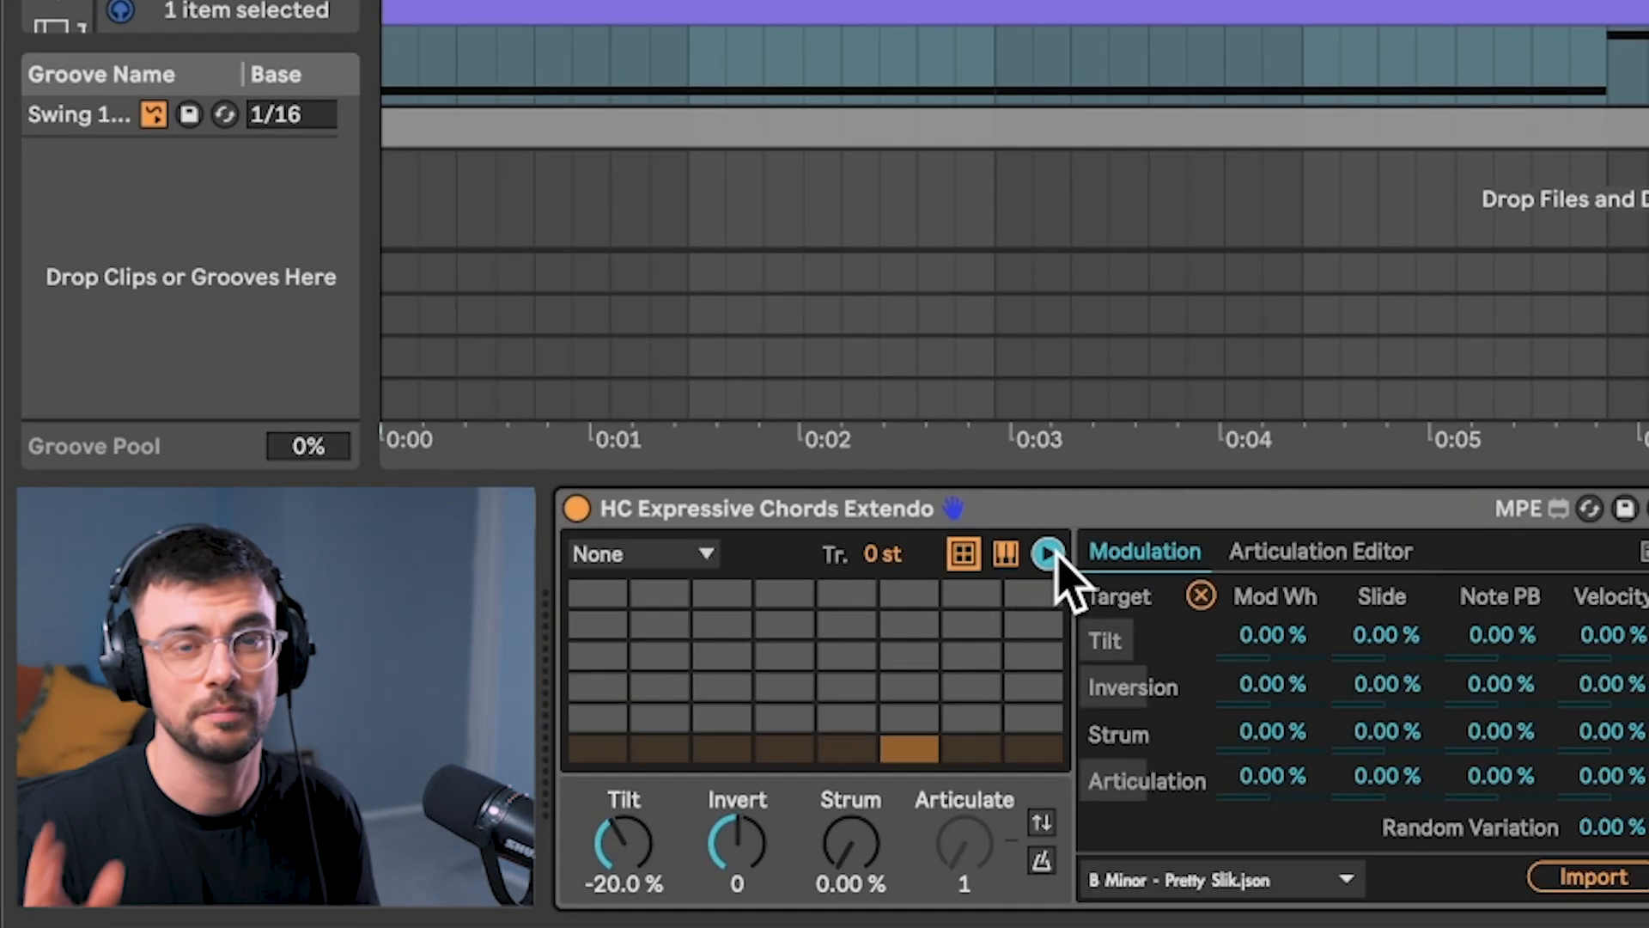
pyautogui.click(1194, 881)
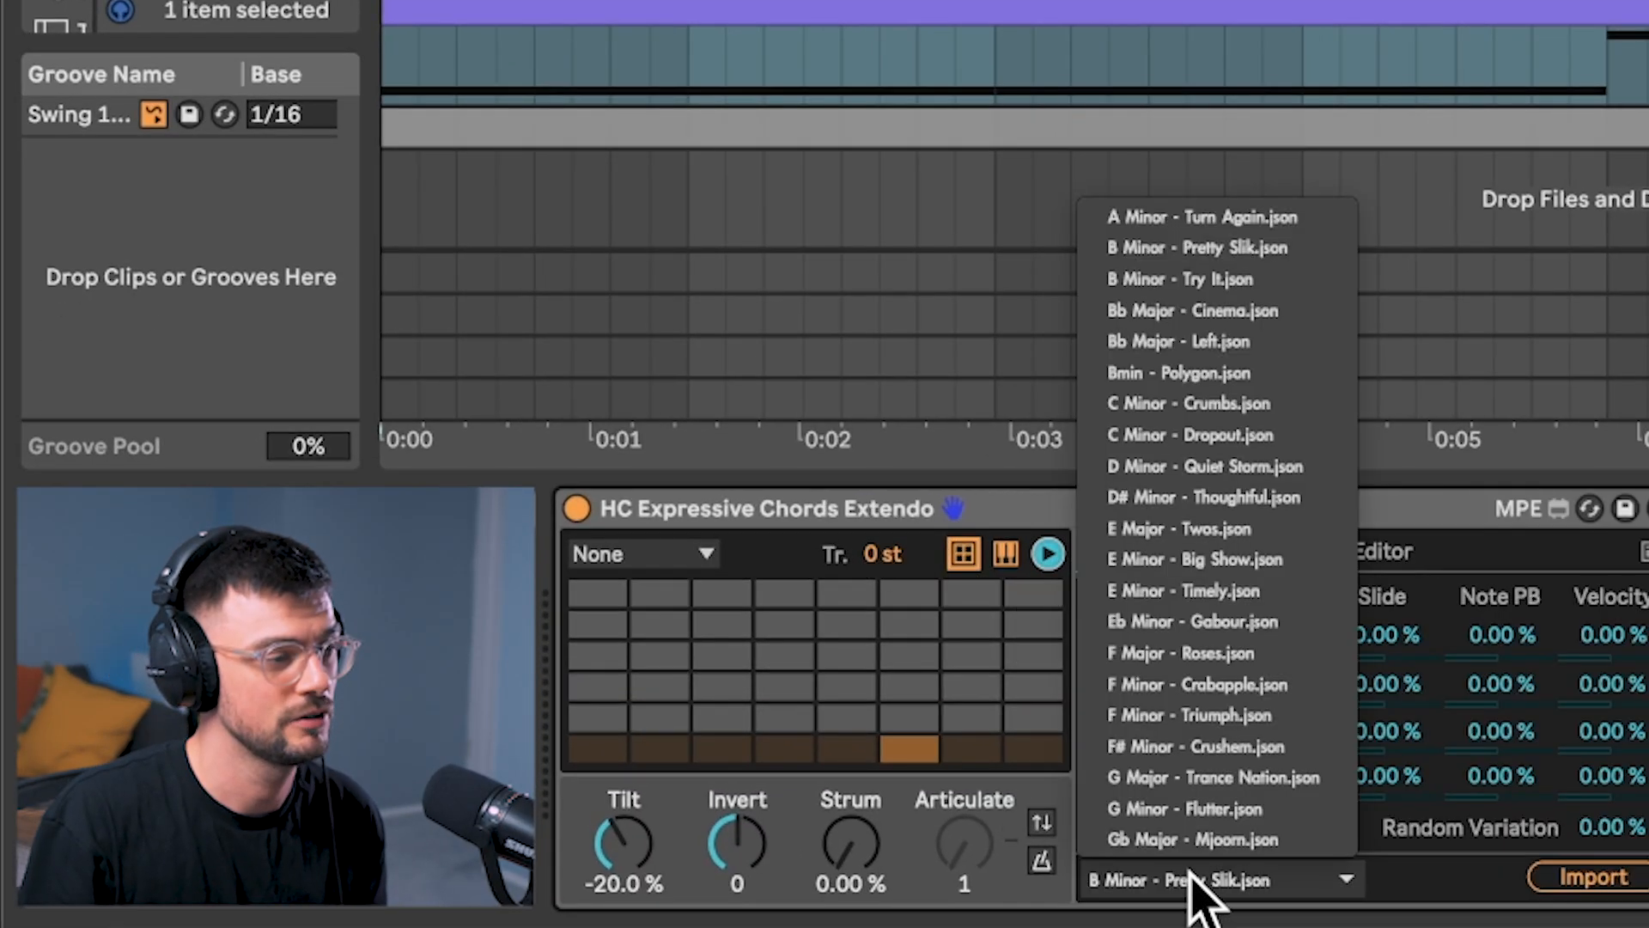
pyautogui.click(679, 558)
pyautogui.click(662, 557)
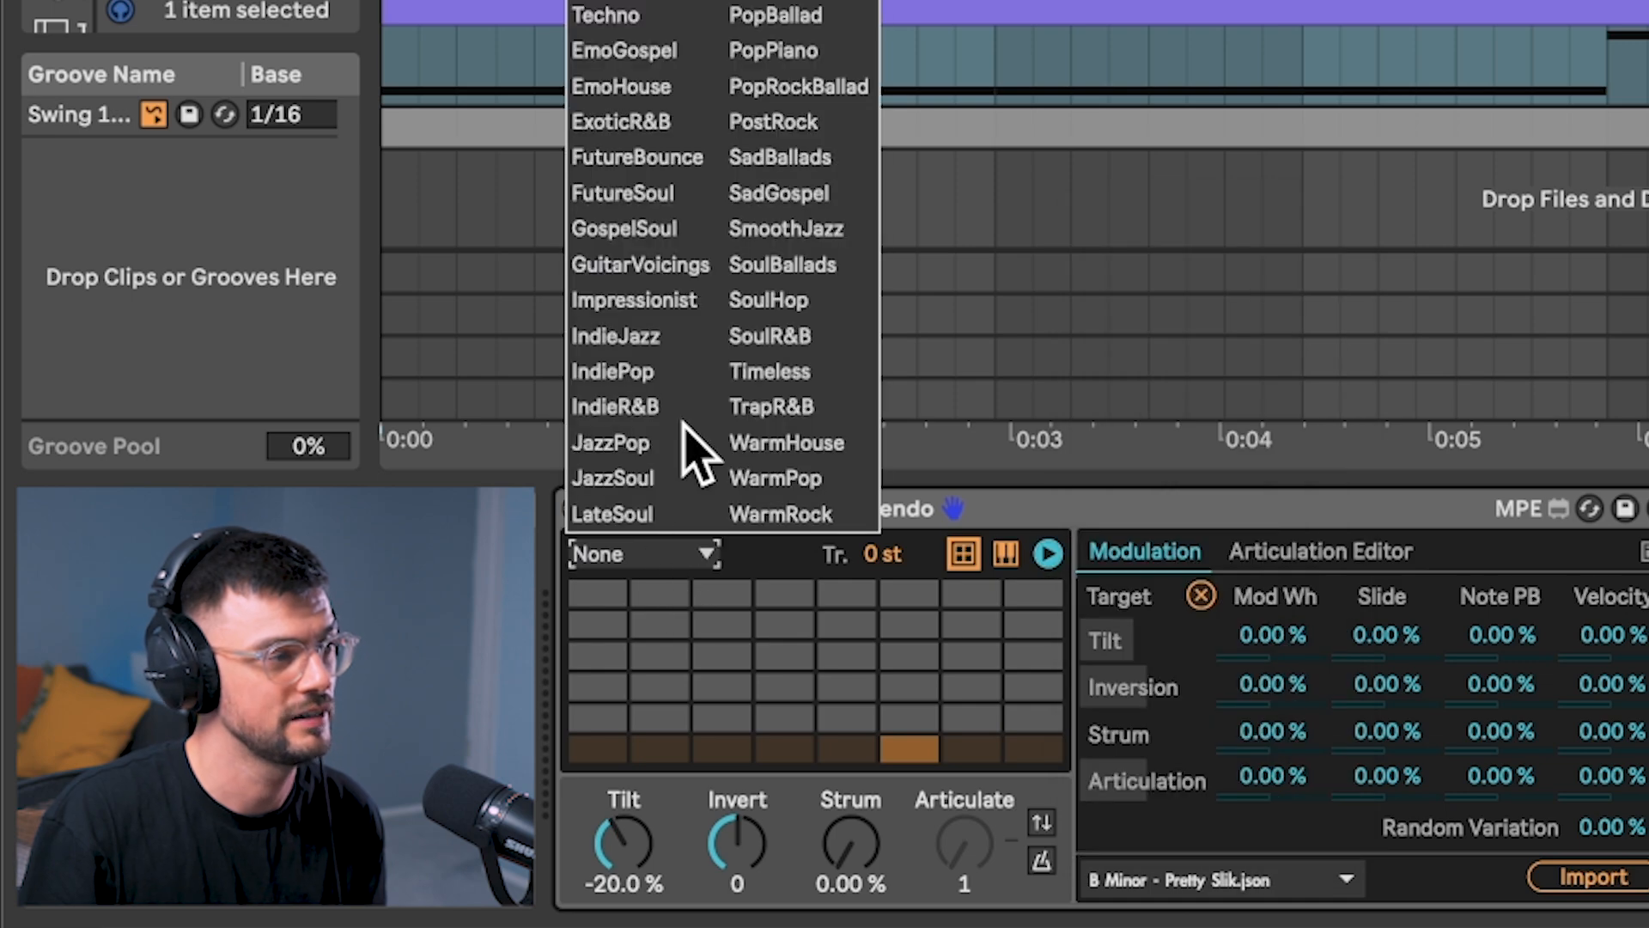
pyautogui.click(1314, 883)
pyautogui.click(1323, 881)
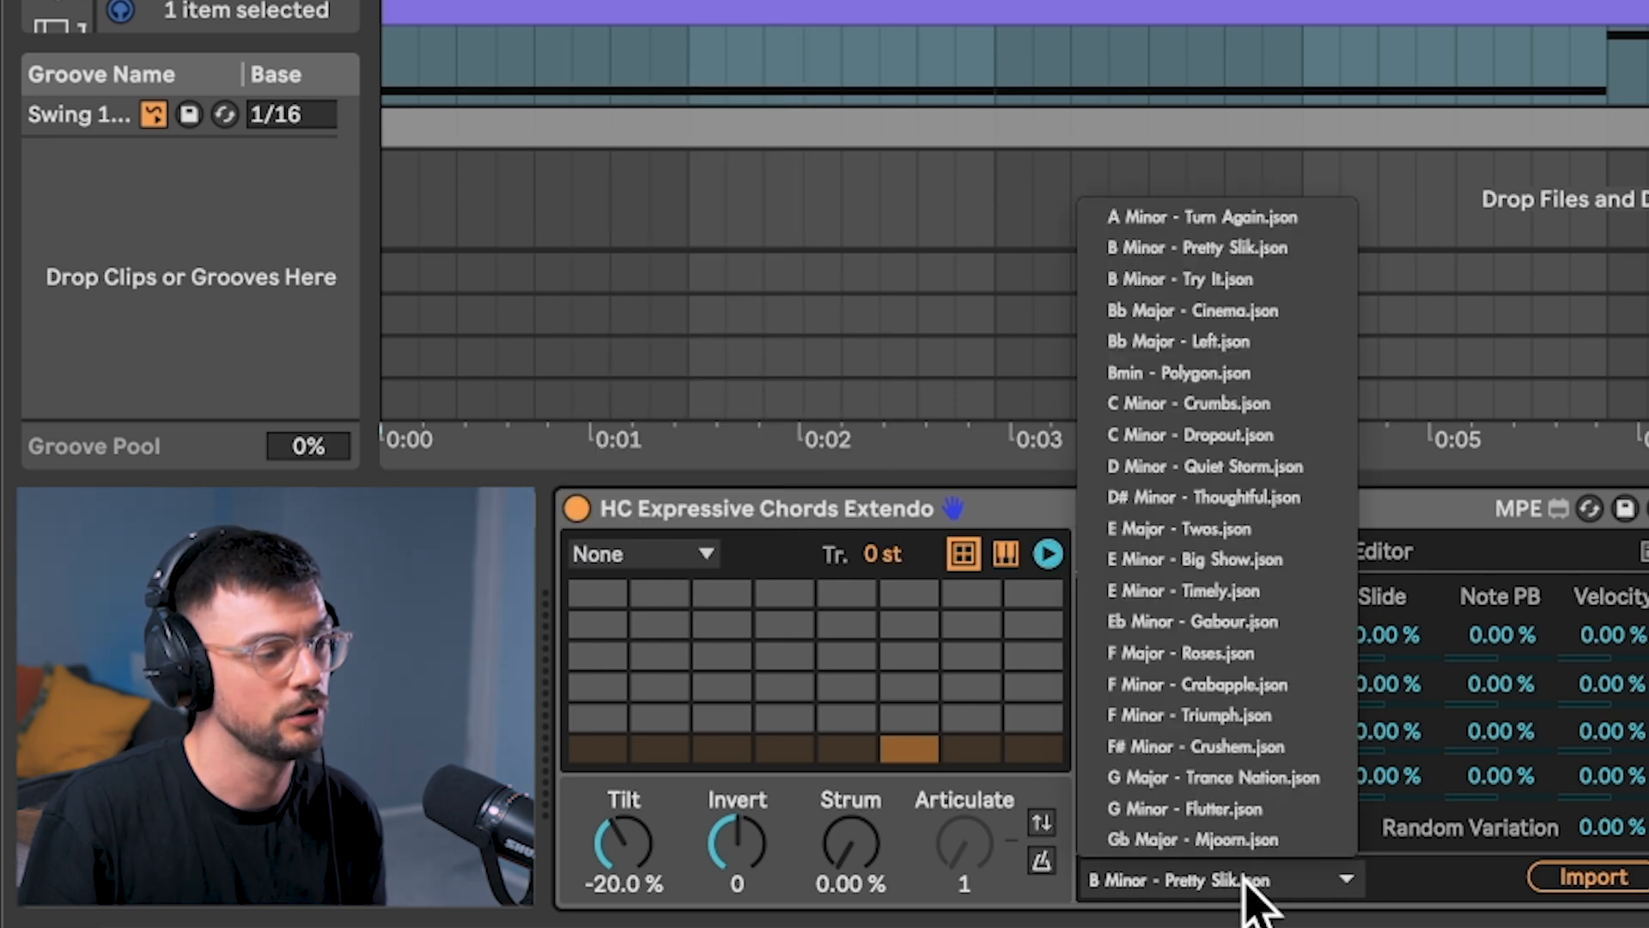
pyautogui.click(1366, 884)
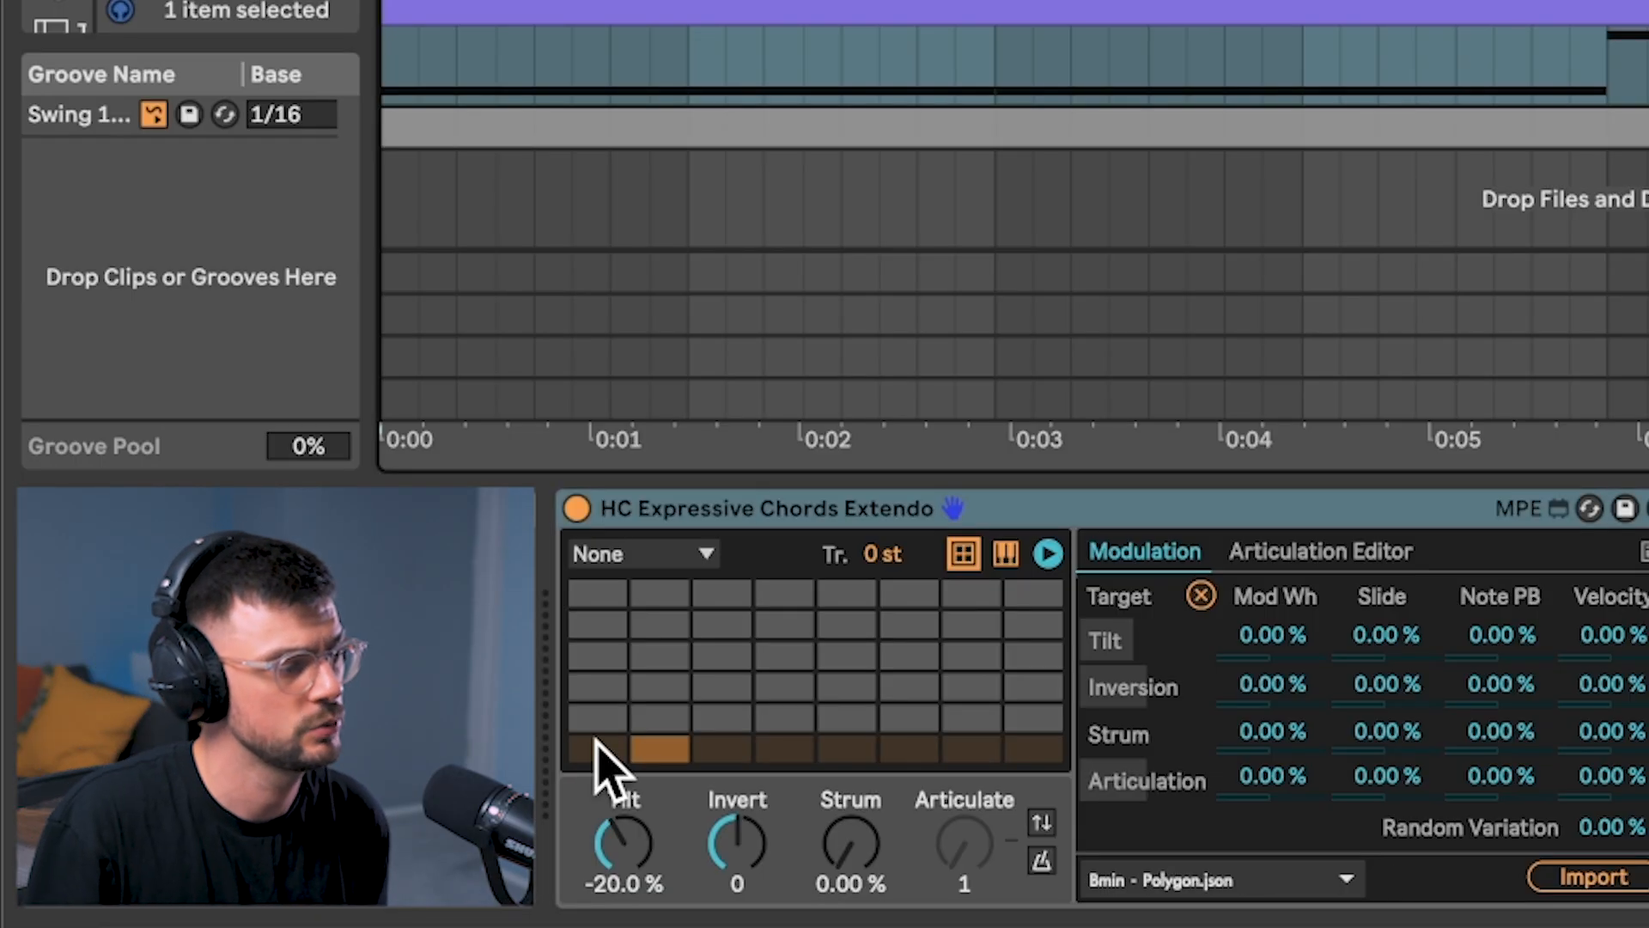
# Audition the first four chord pads in the lowest row of HC Expressive Chords Extendo
pyautogui.click(597, 748)
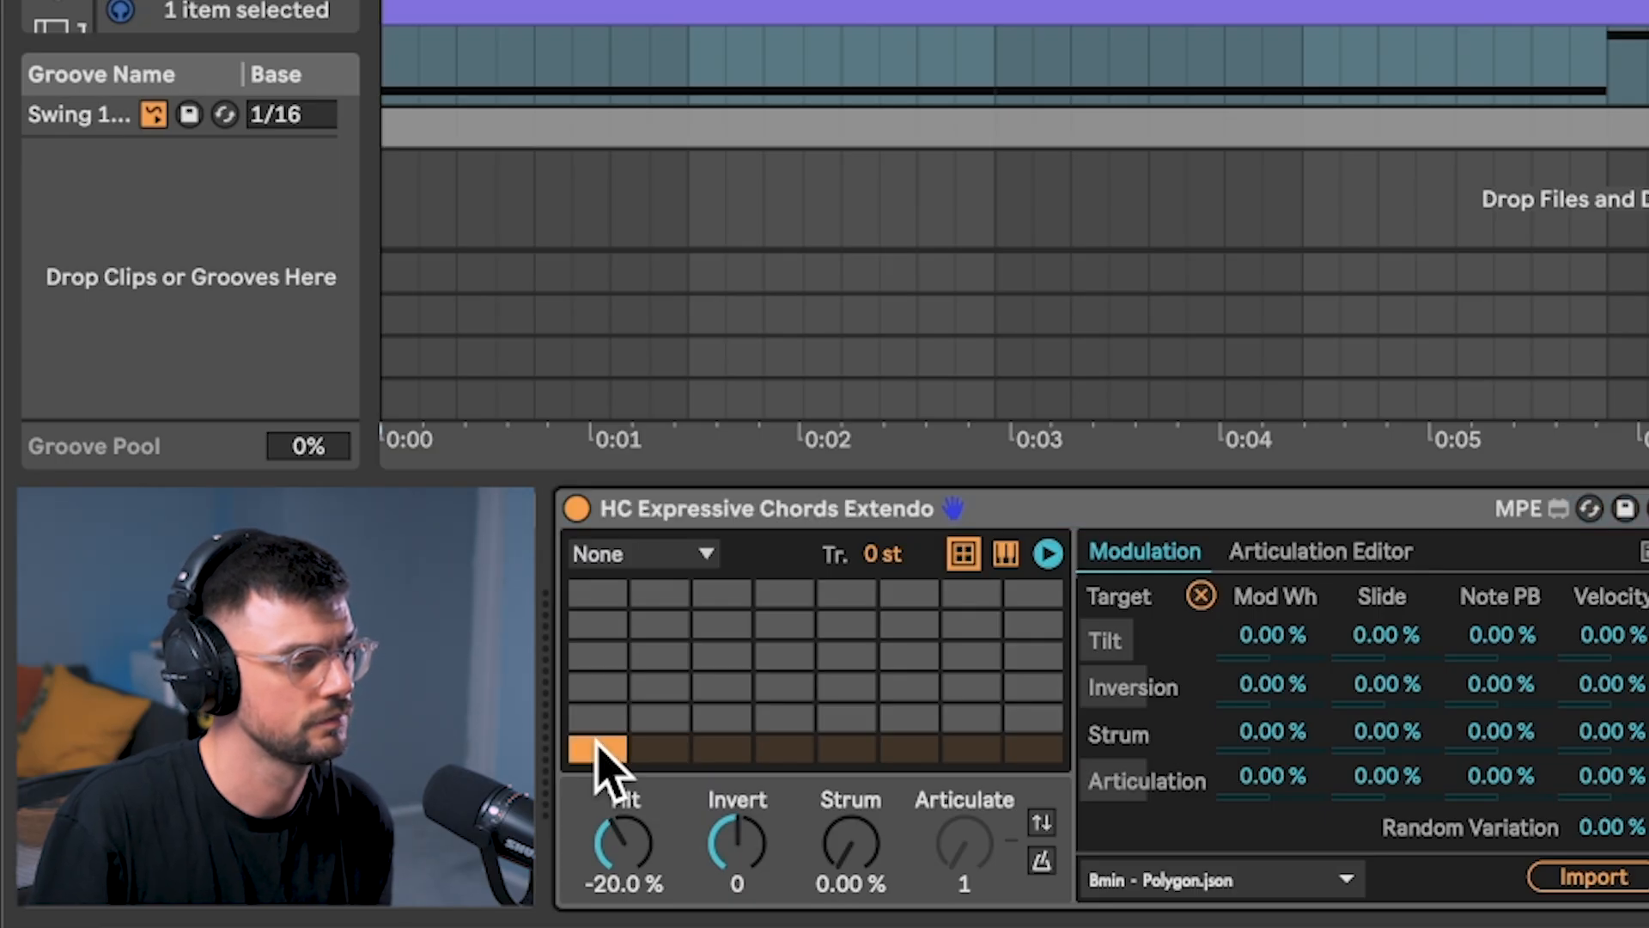
pyautogui.click(653, 749)
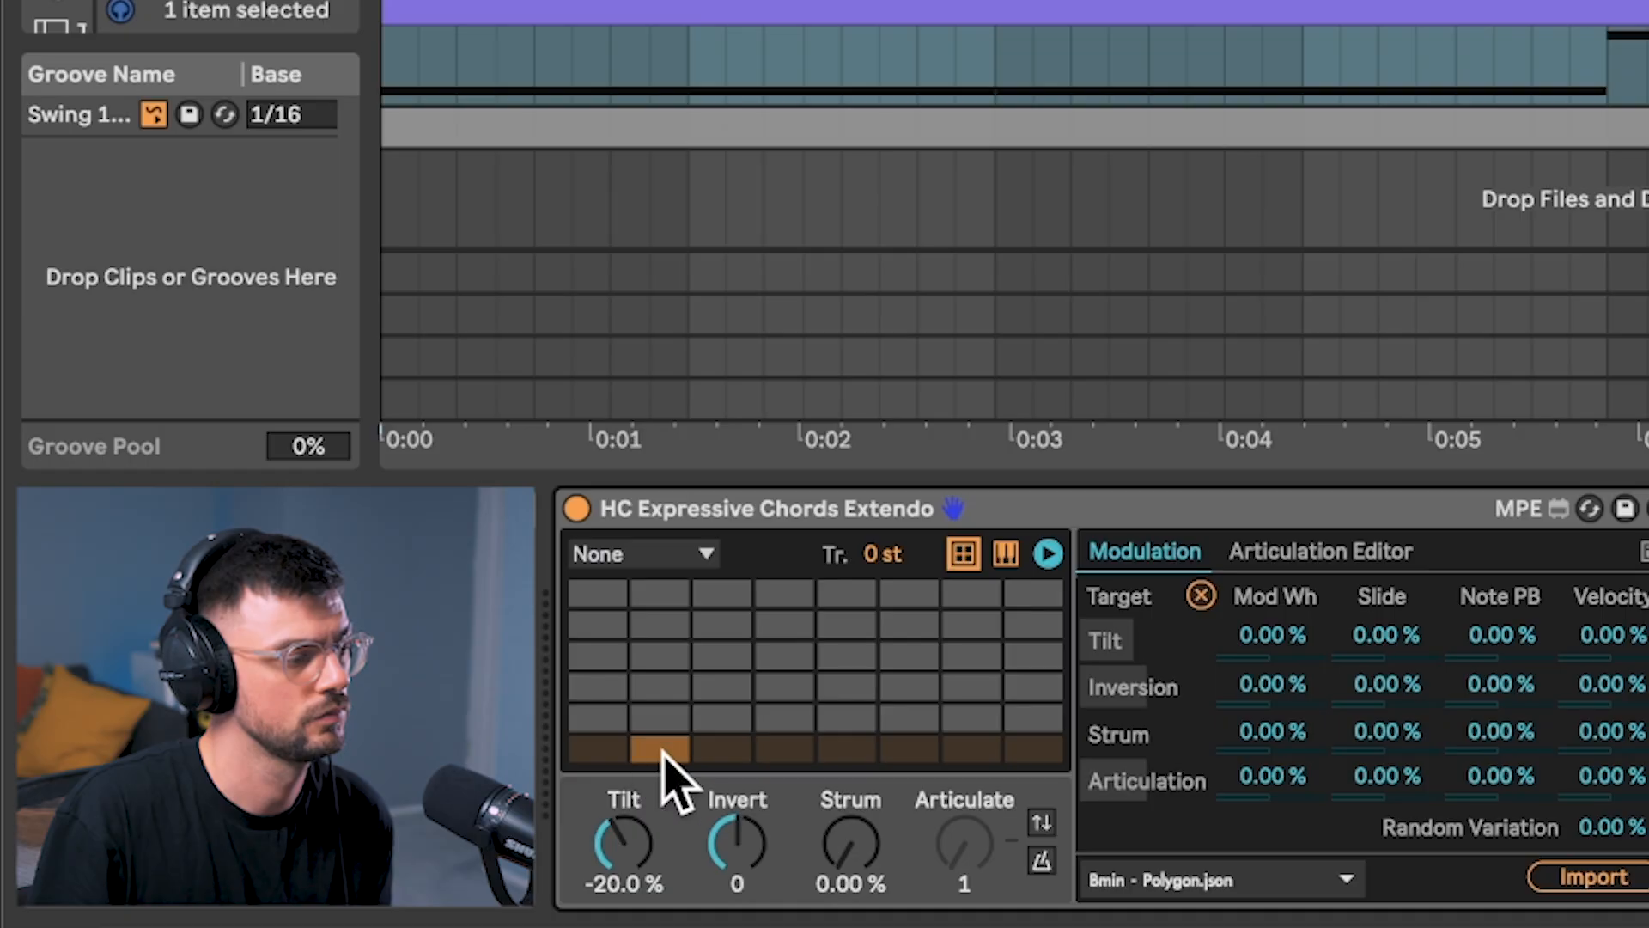
pyautogui.click(719, 747)
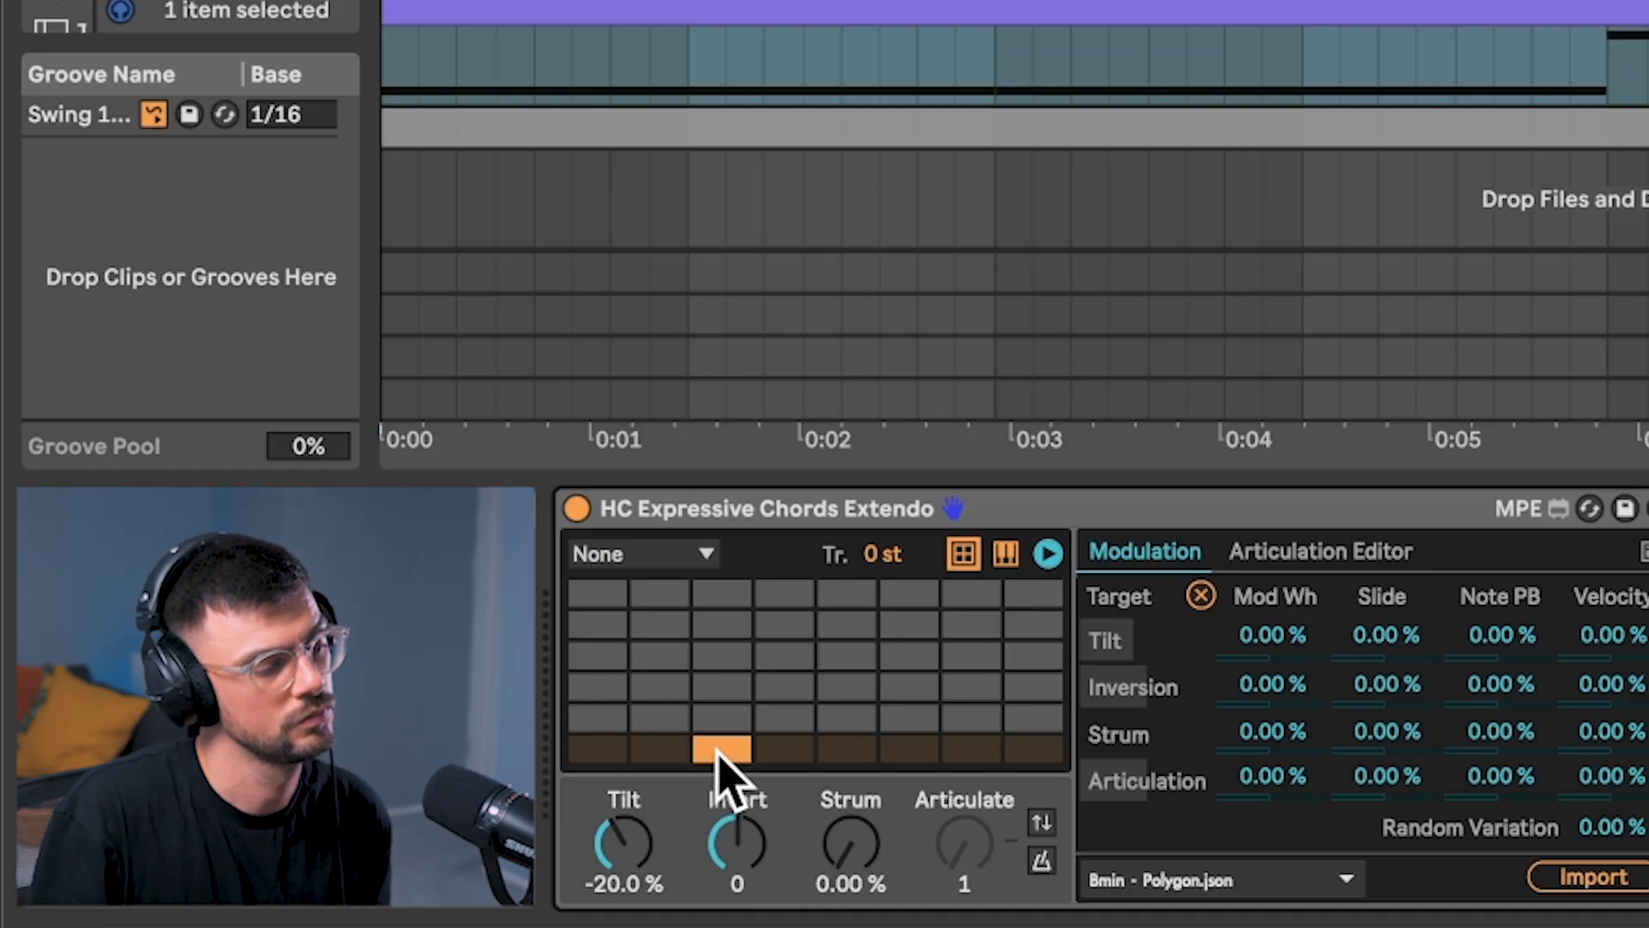
pyautogui.click(786, 749)
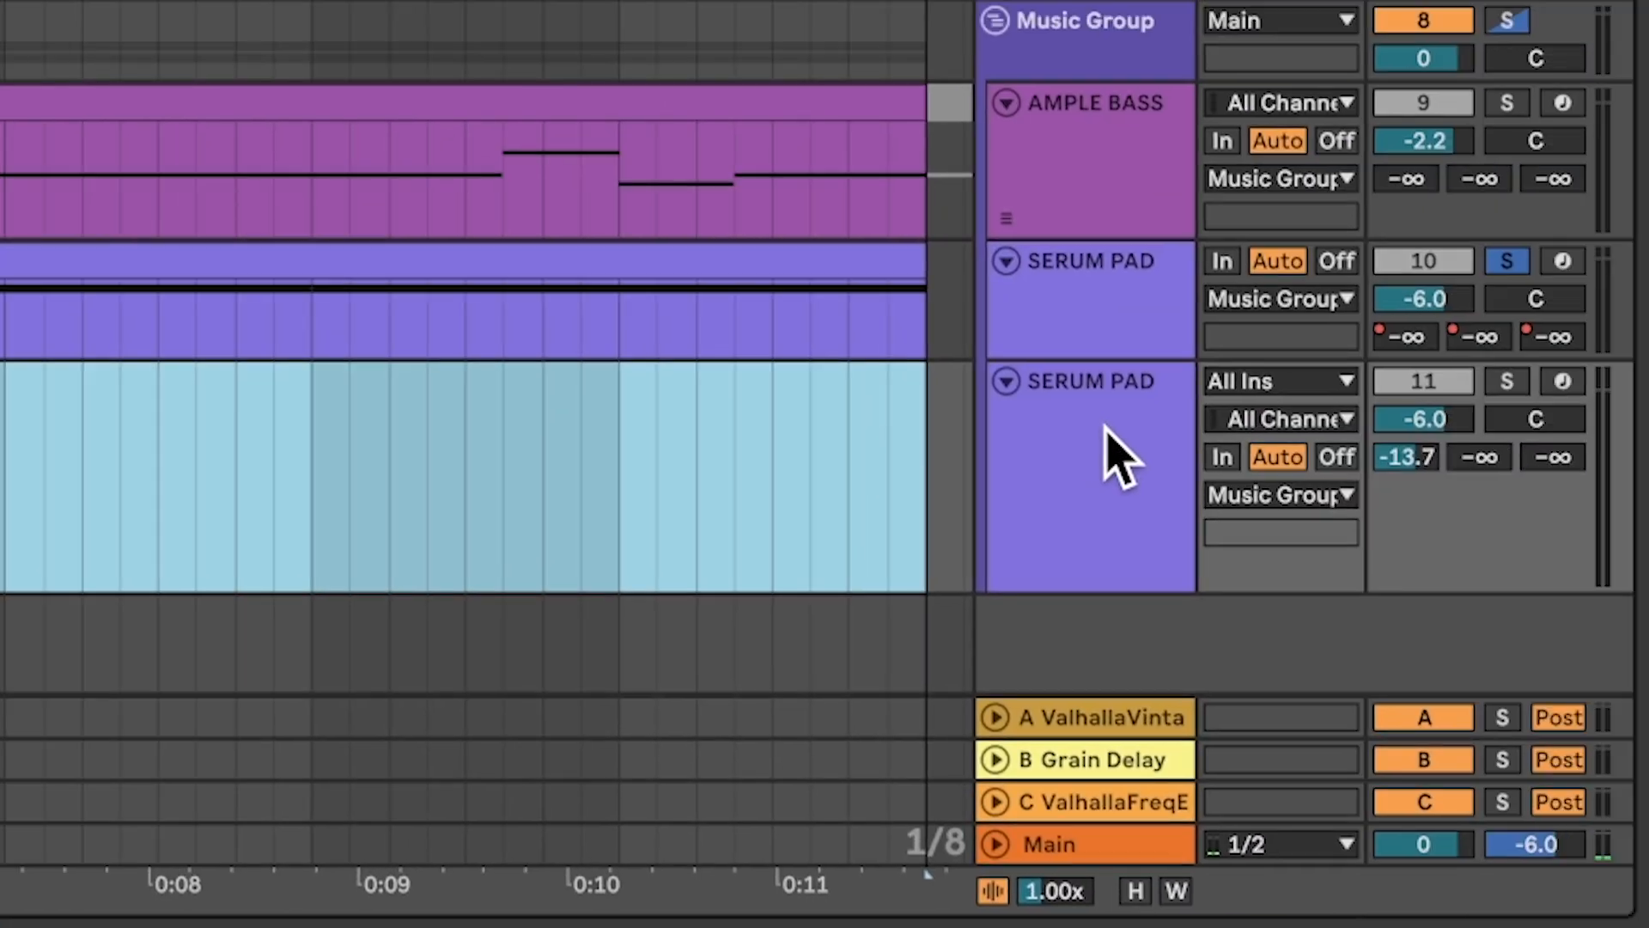
# Set the MIDI input of the empty second SERUM PAD track to the original SERUM PAD track
pyautogui.click(1115, 456)
pyautogui.click(1284, 382)
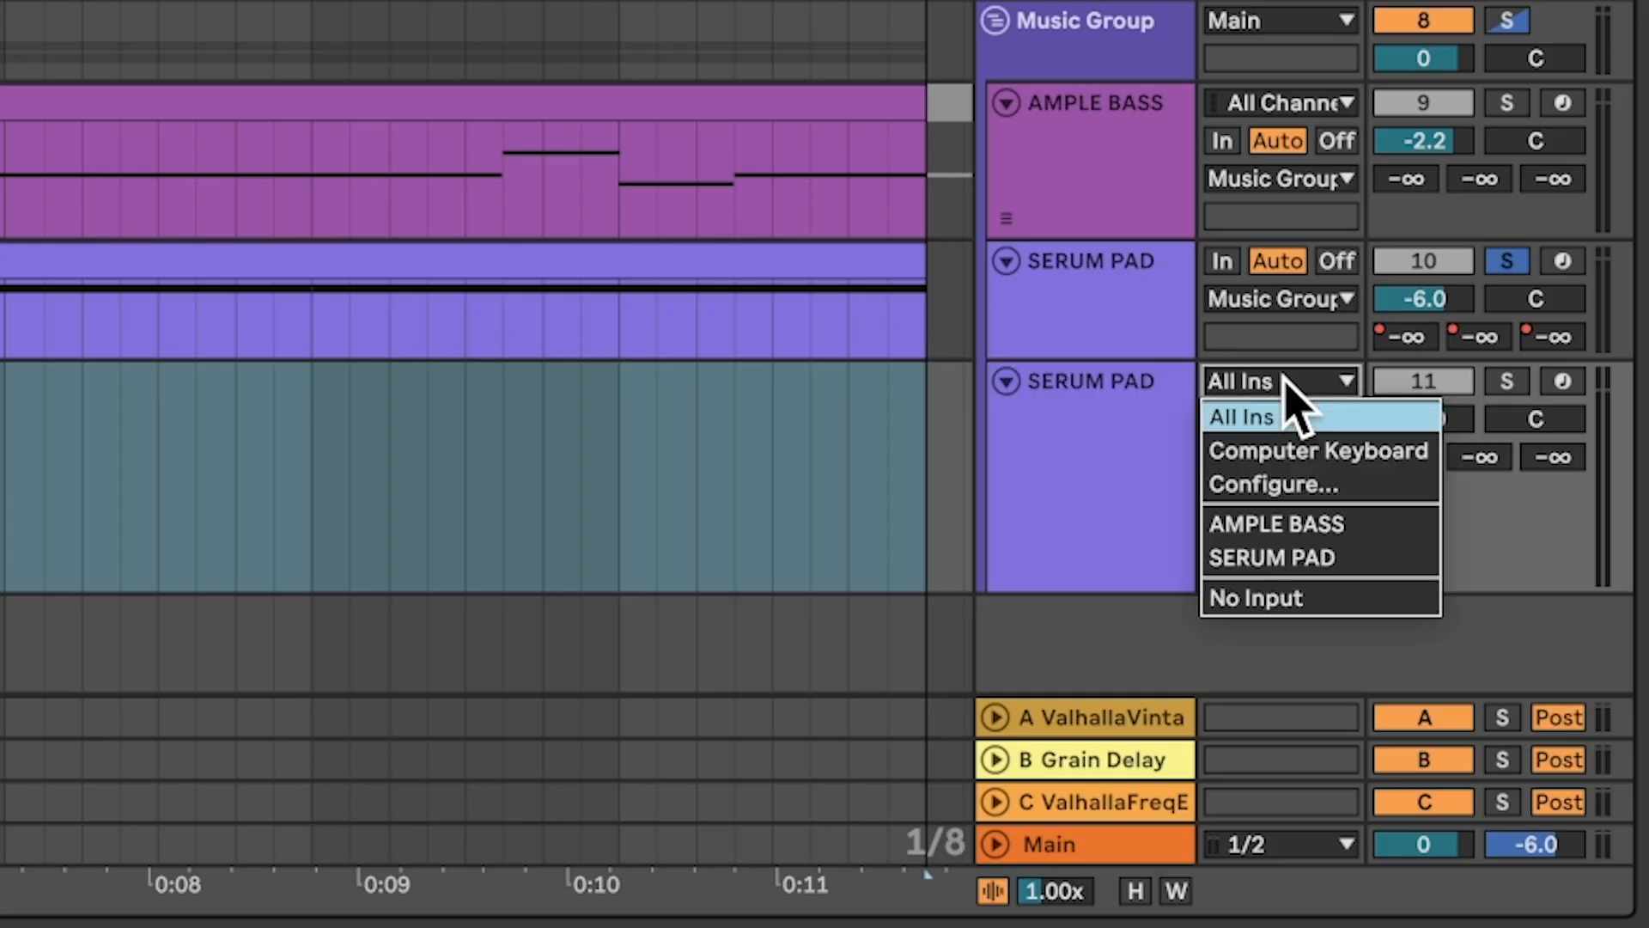
pyautogui.click(1311, 563)
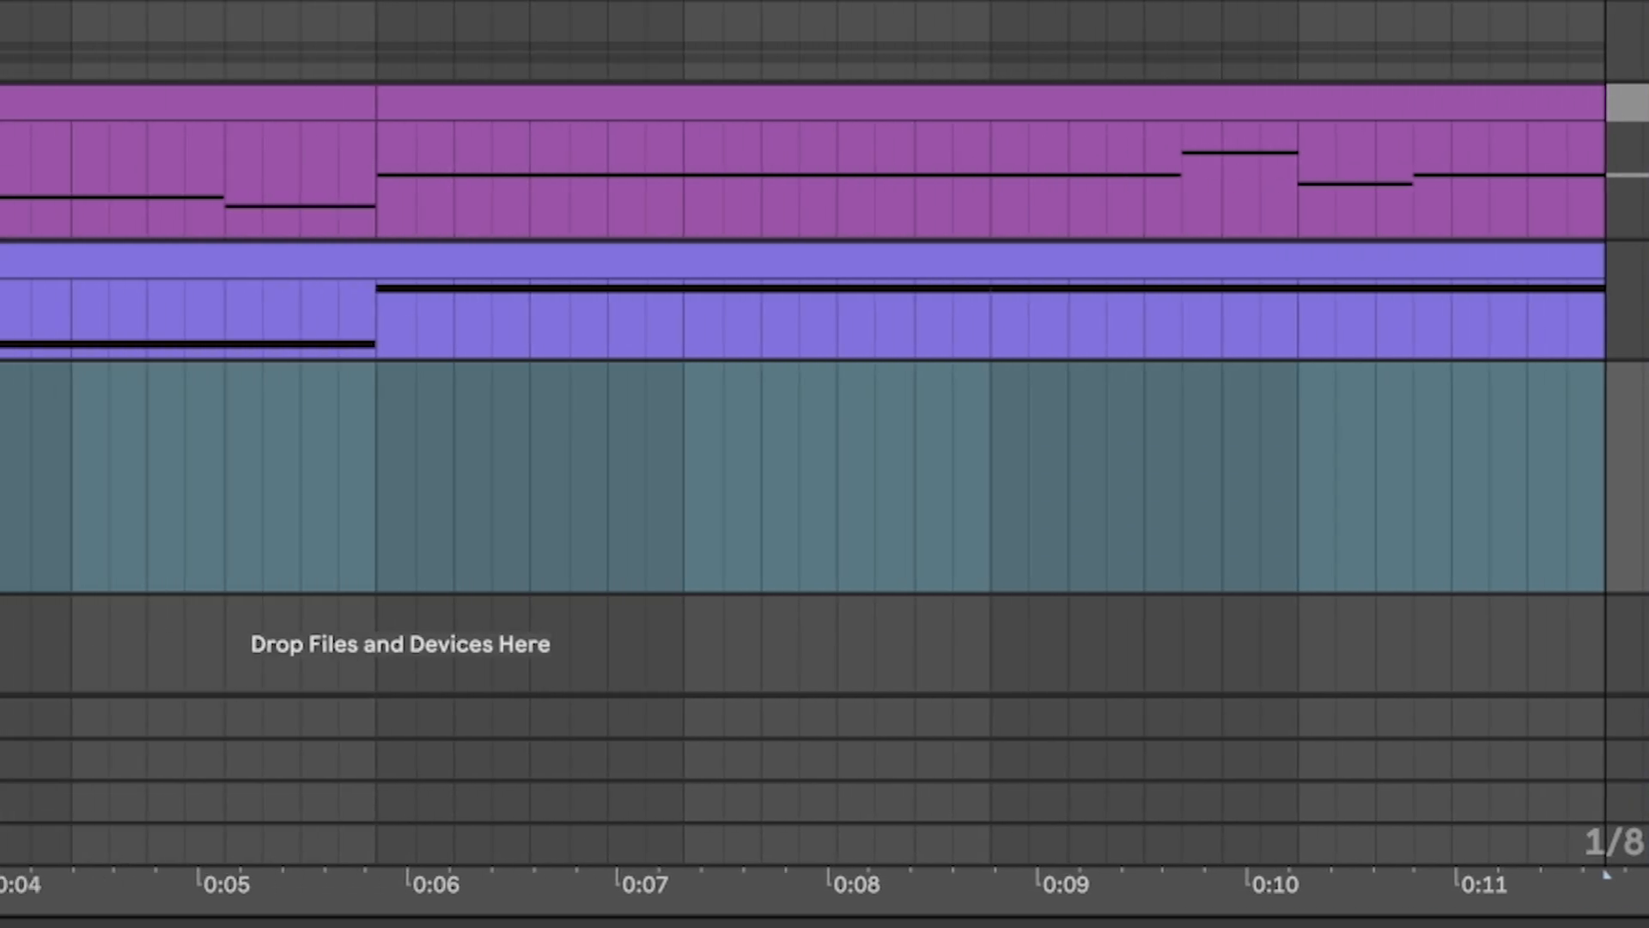
# Arm the second SERUM PAD track, record the generated chords into it as MIDI and place the insert marker at bar 5
pyautogui.click(1564, 382)
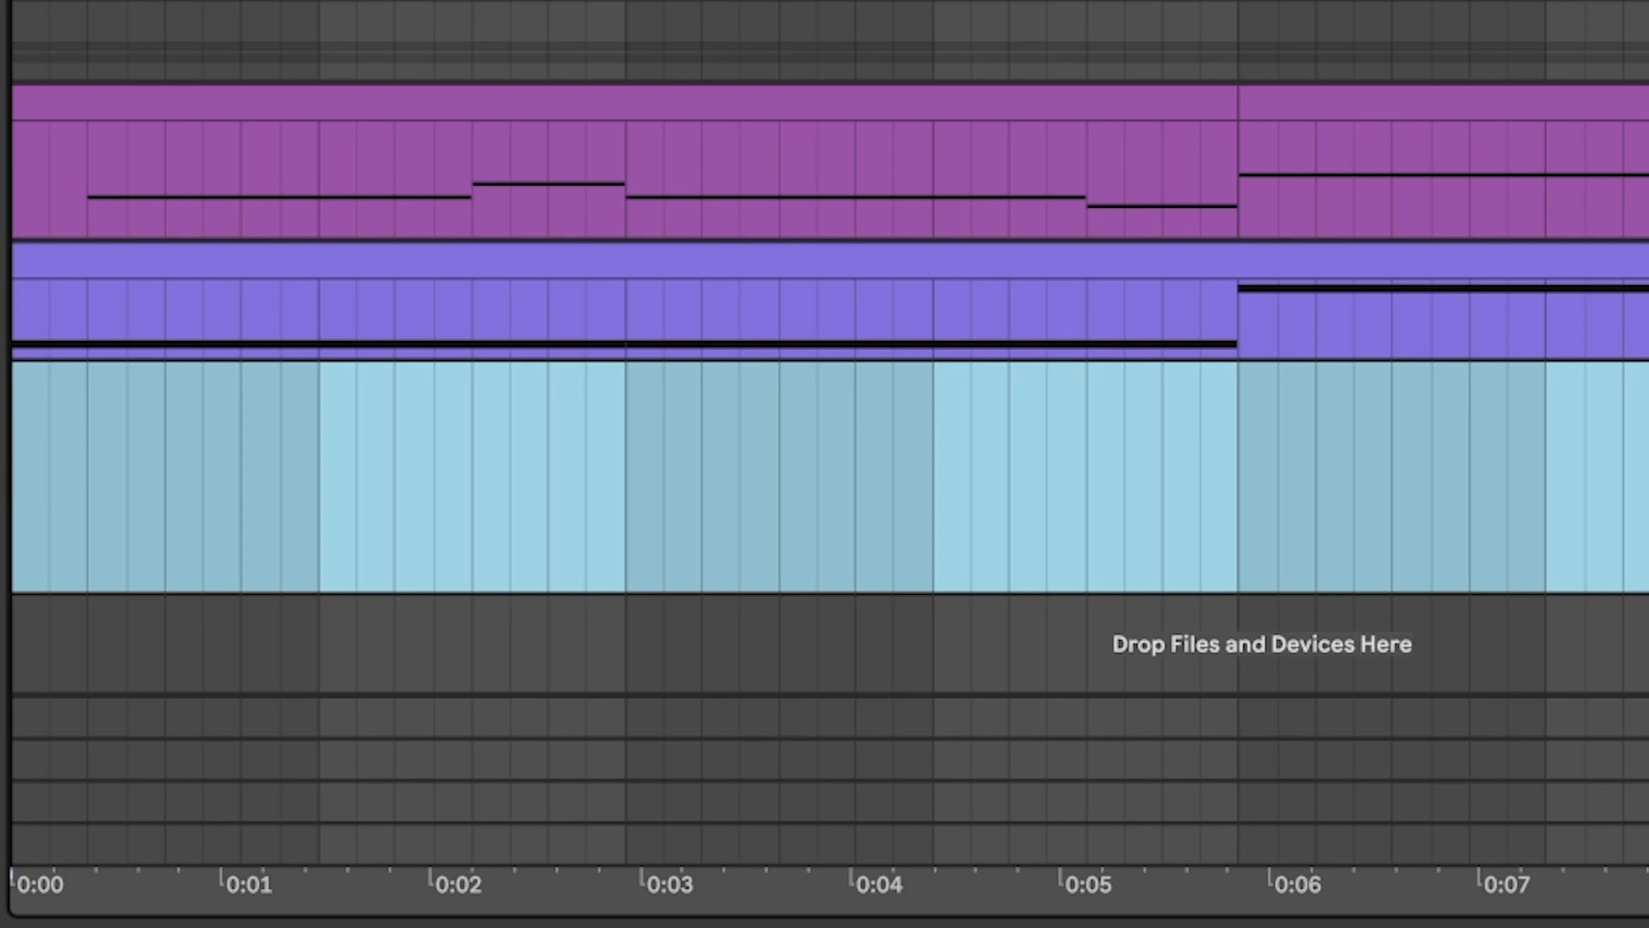
pyautogui.press('F9')
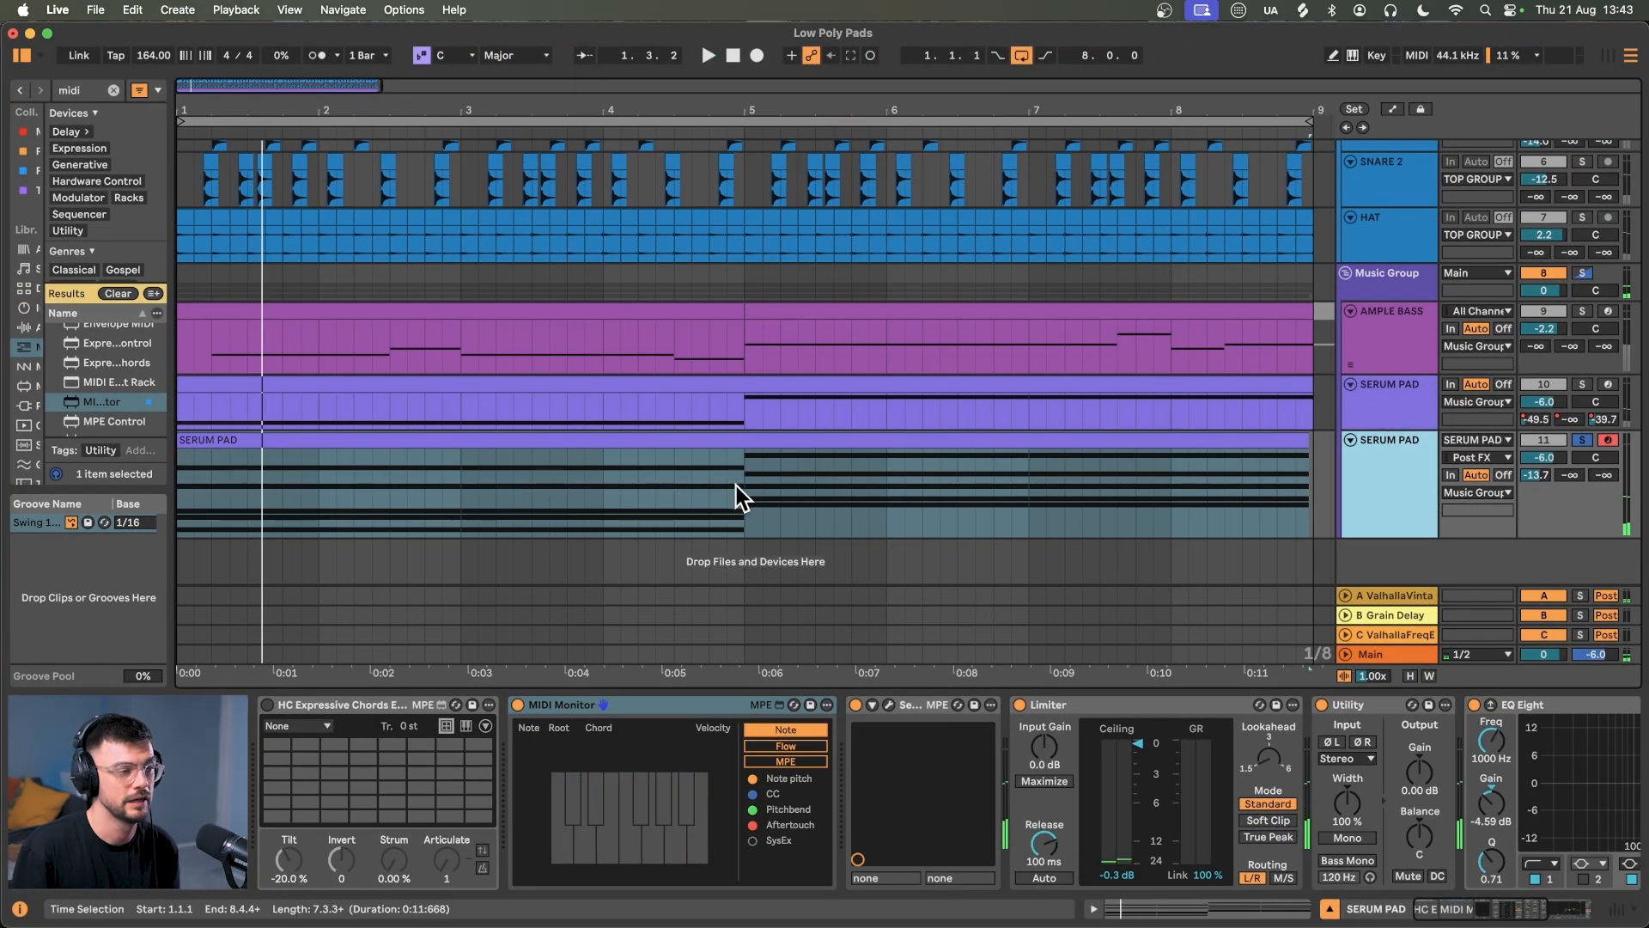
pyautogui.click(735, 485)
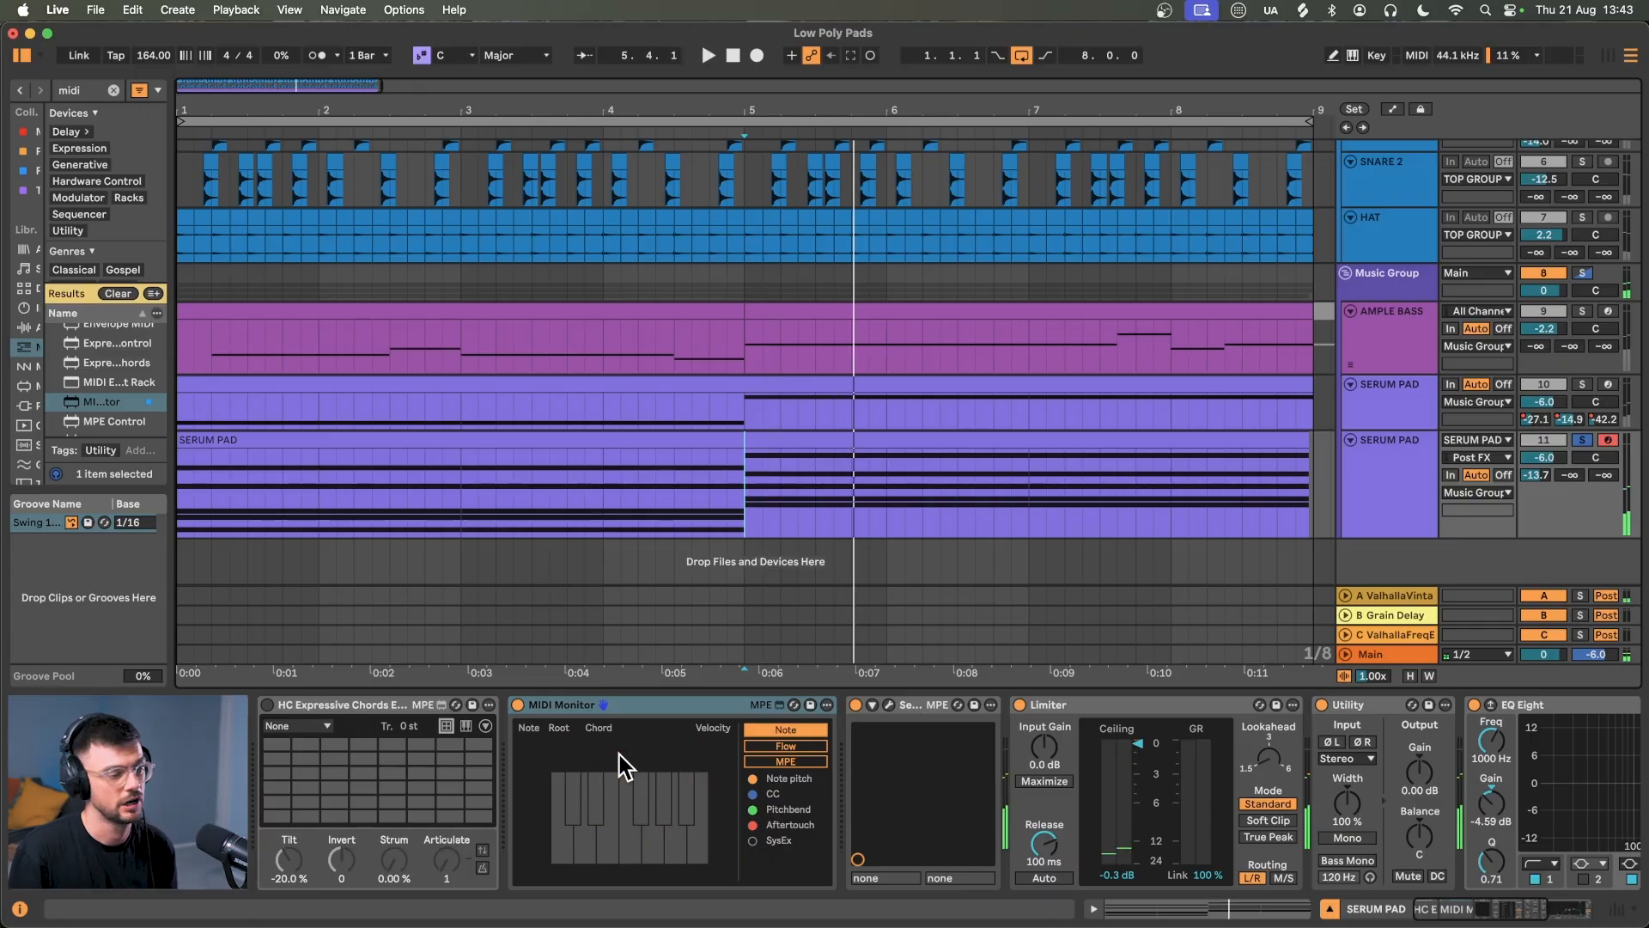
# Delete the second SERUM PAD track
pyautogui.click(1359, 445)
pyautogui.press('Delete')
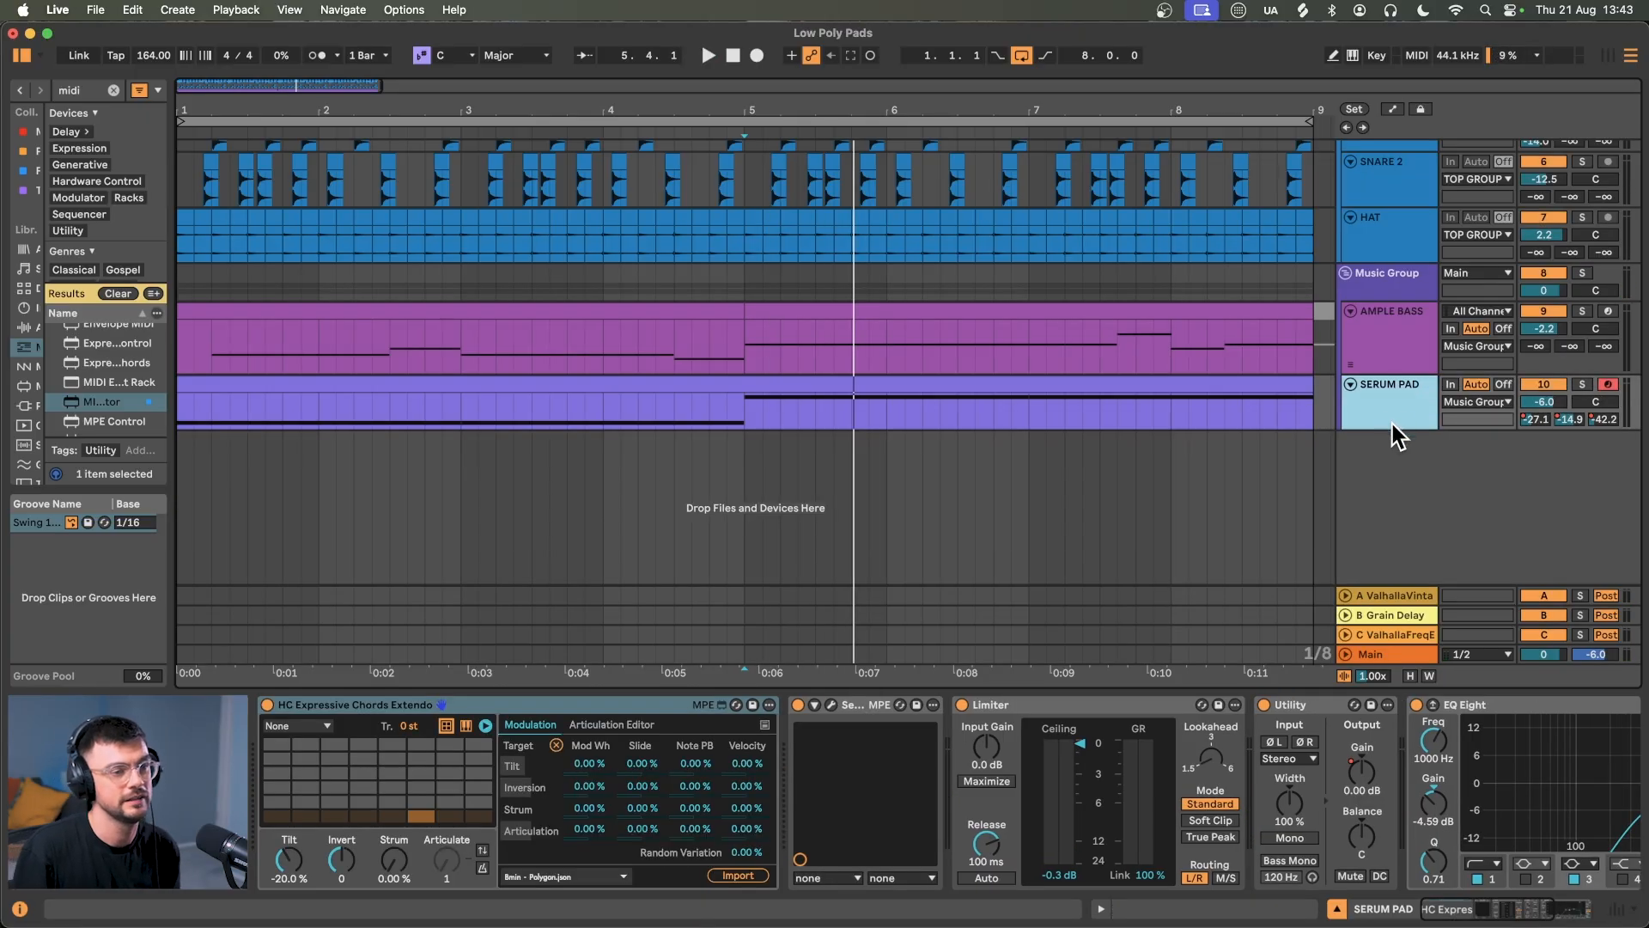
# Show automation, enlarge the SERUM PAD lane and examine the send A Valhalla reverb curve over the first bars
pyautogui.click(1534, 415)
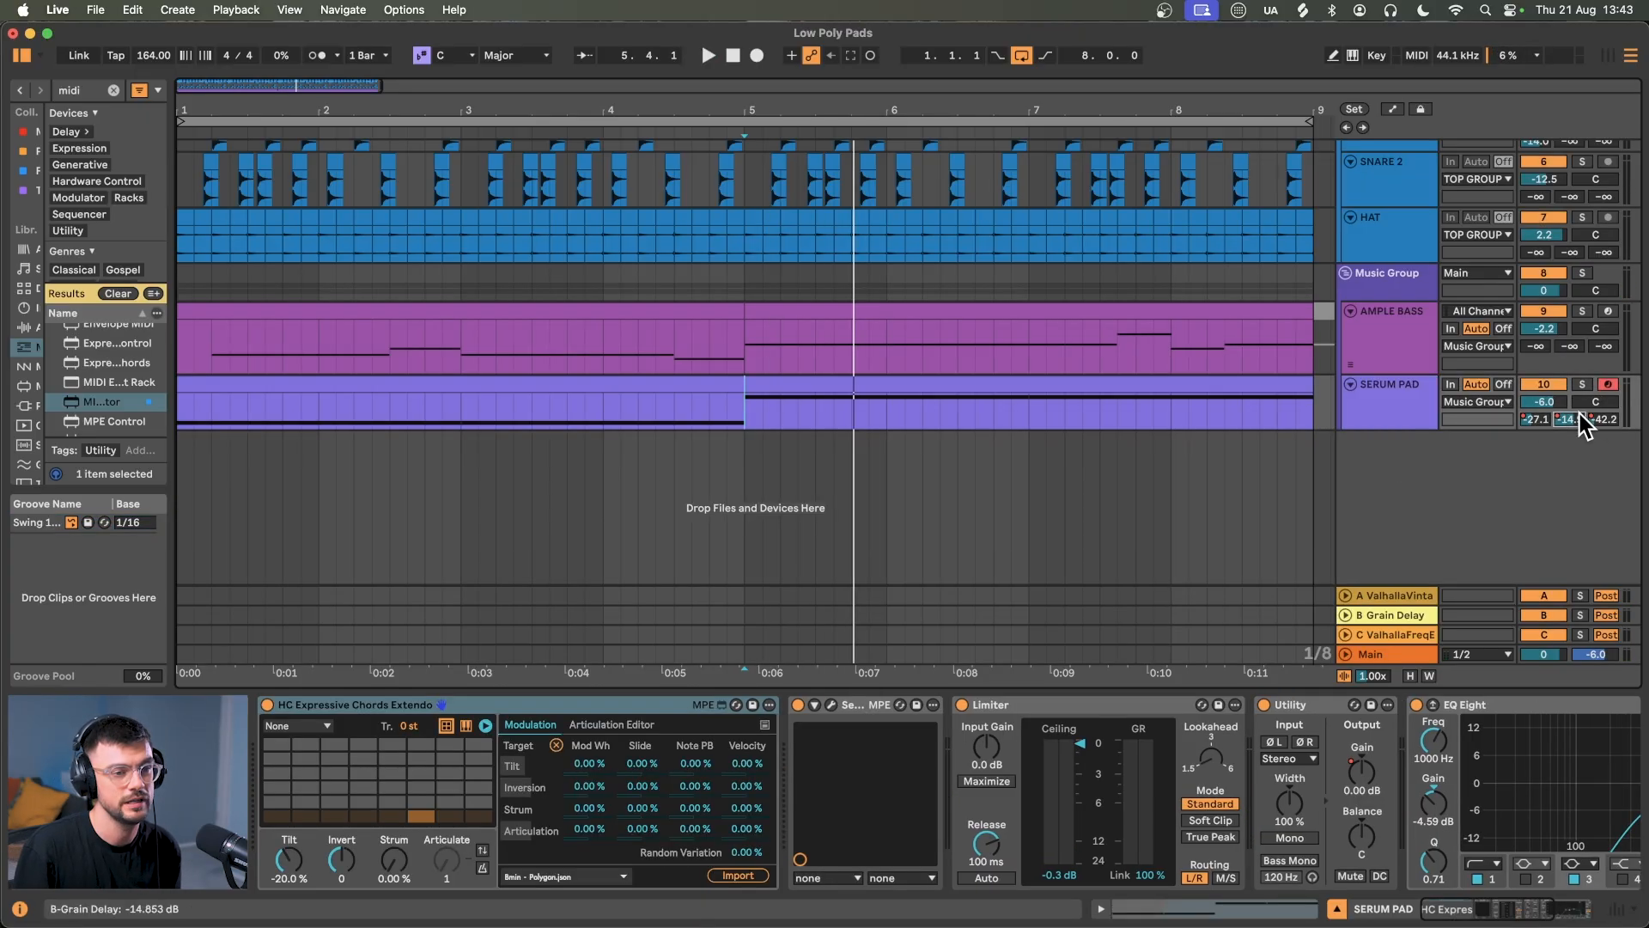
pyautogui.press('a')
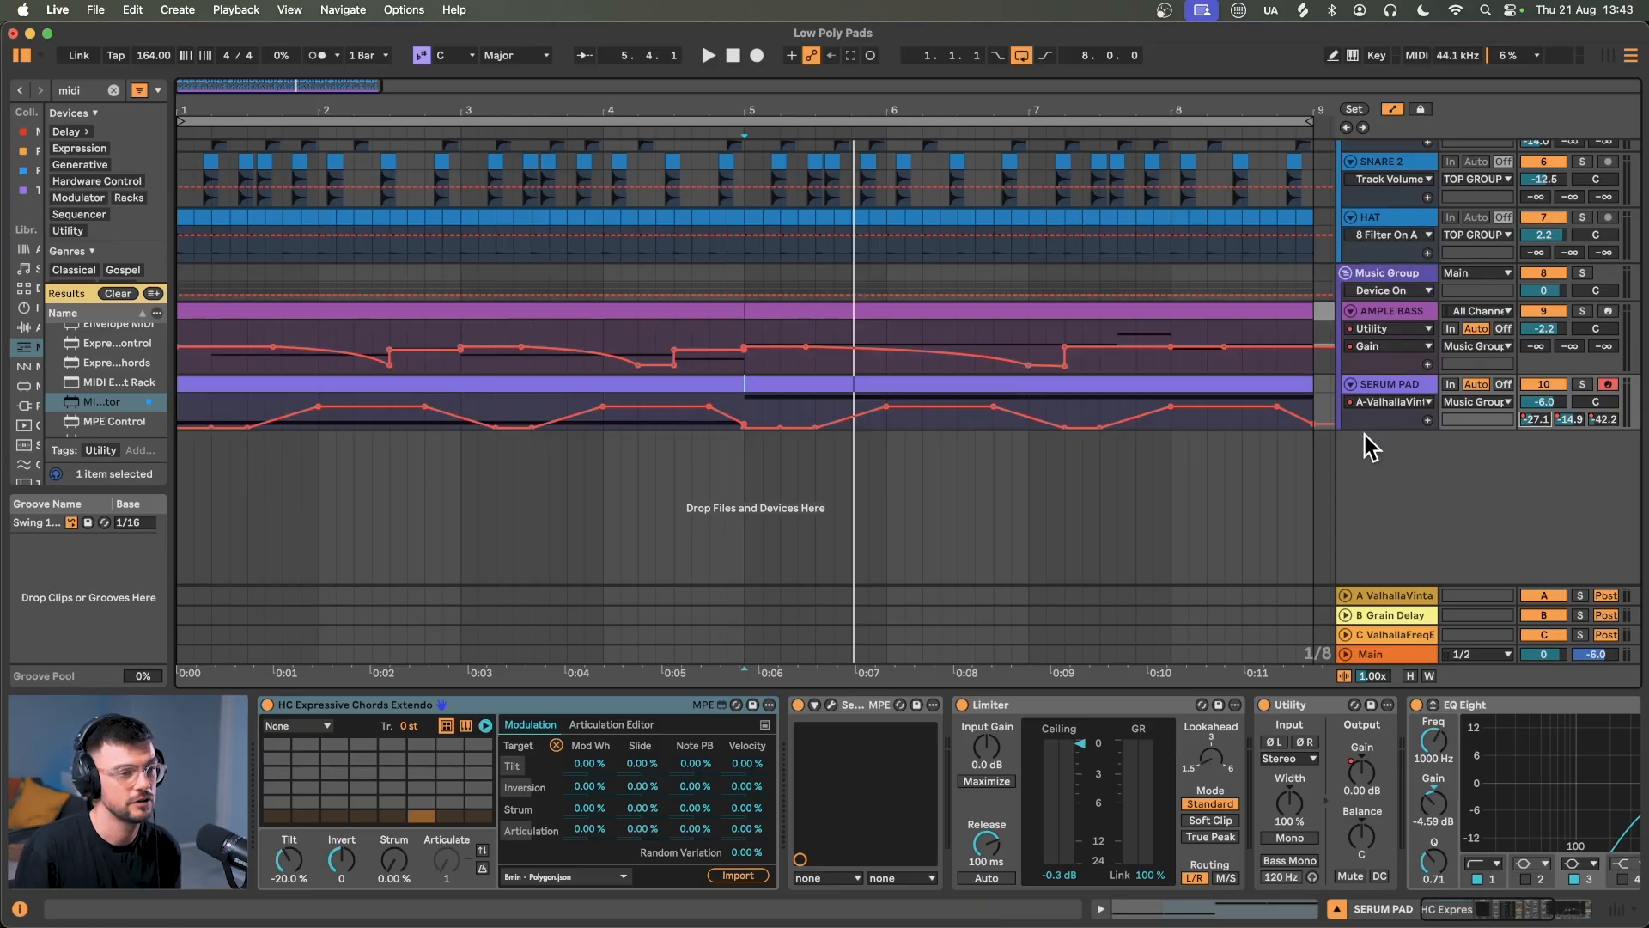
pyautogui.moveTo(1367, 430); pyautogui.dragTo(1370, 513)
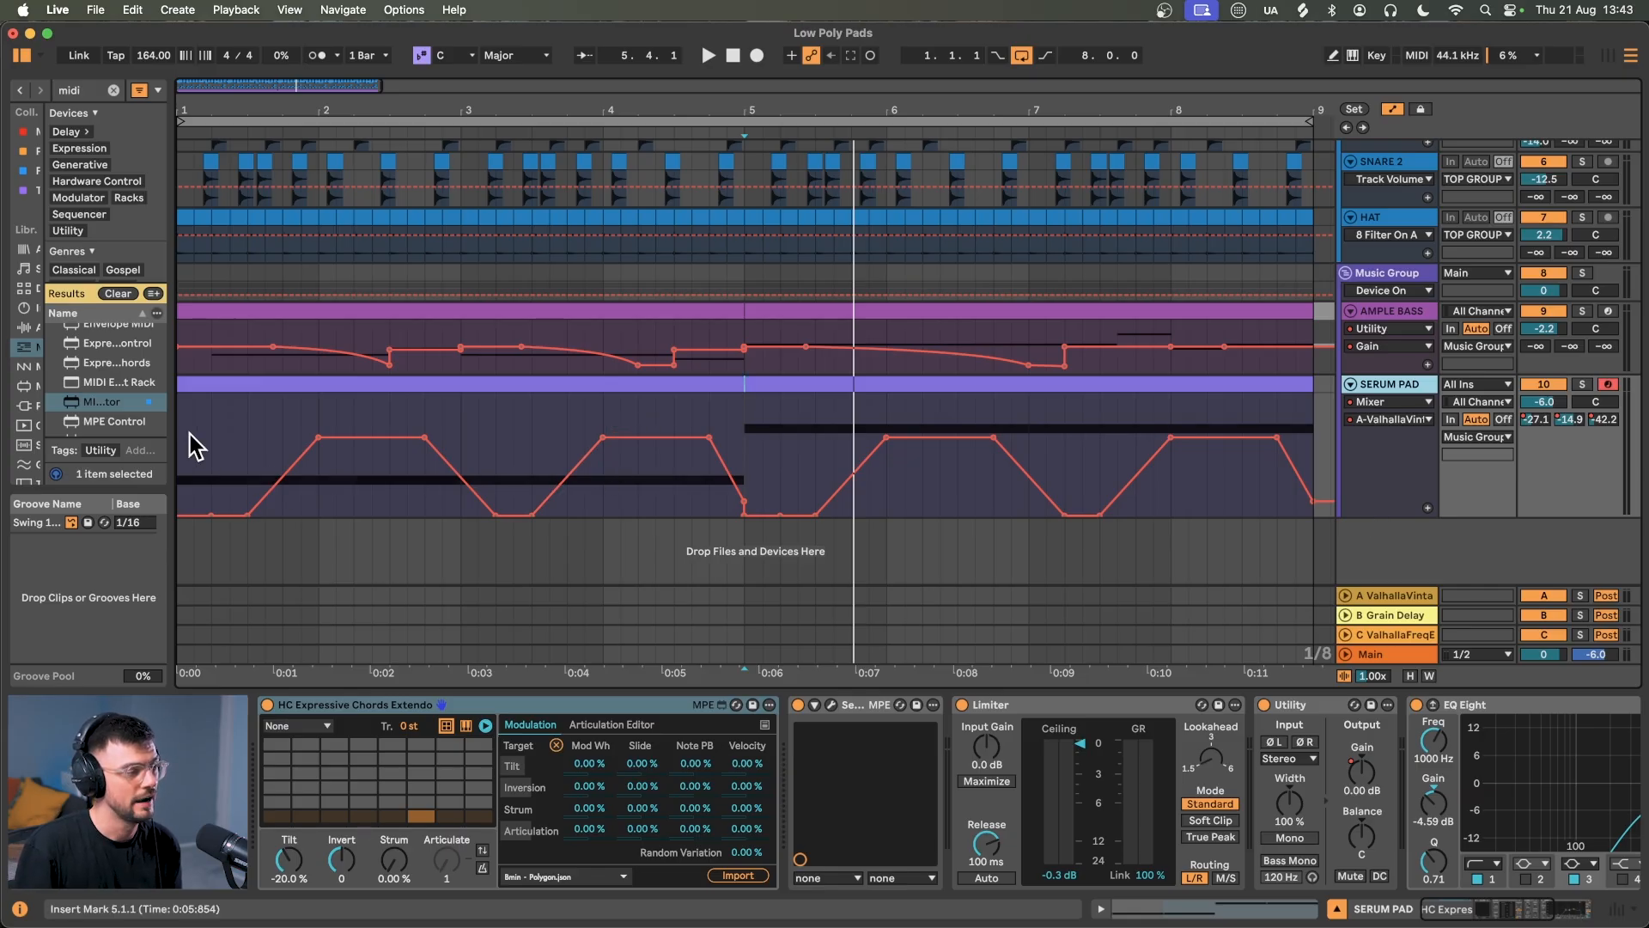
pyautogui.moveTo(193, 434); pyautogui.dragTo(305, 454)
pyautogui.click(425, 455)
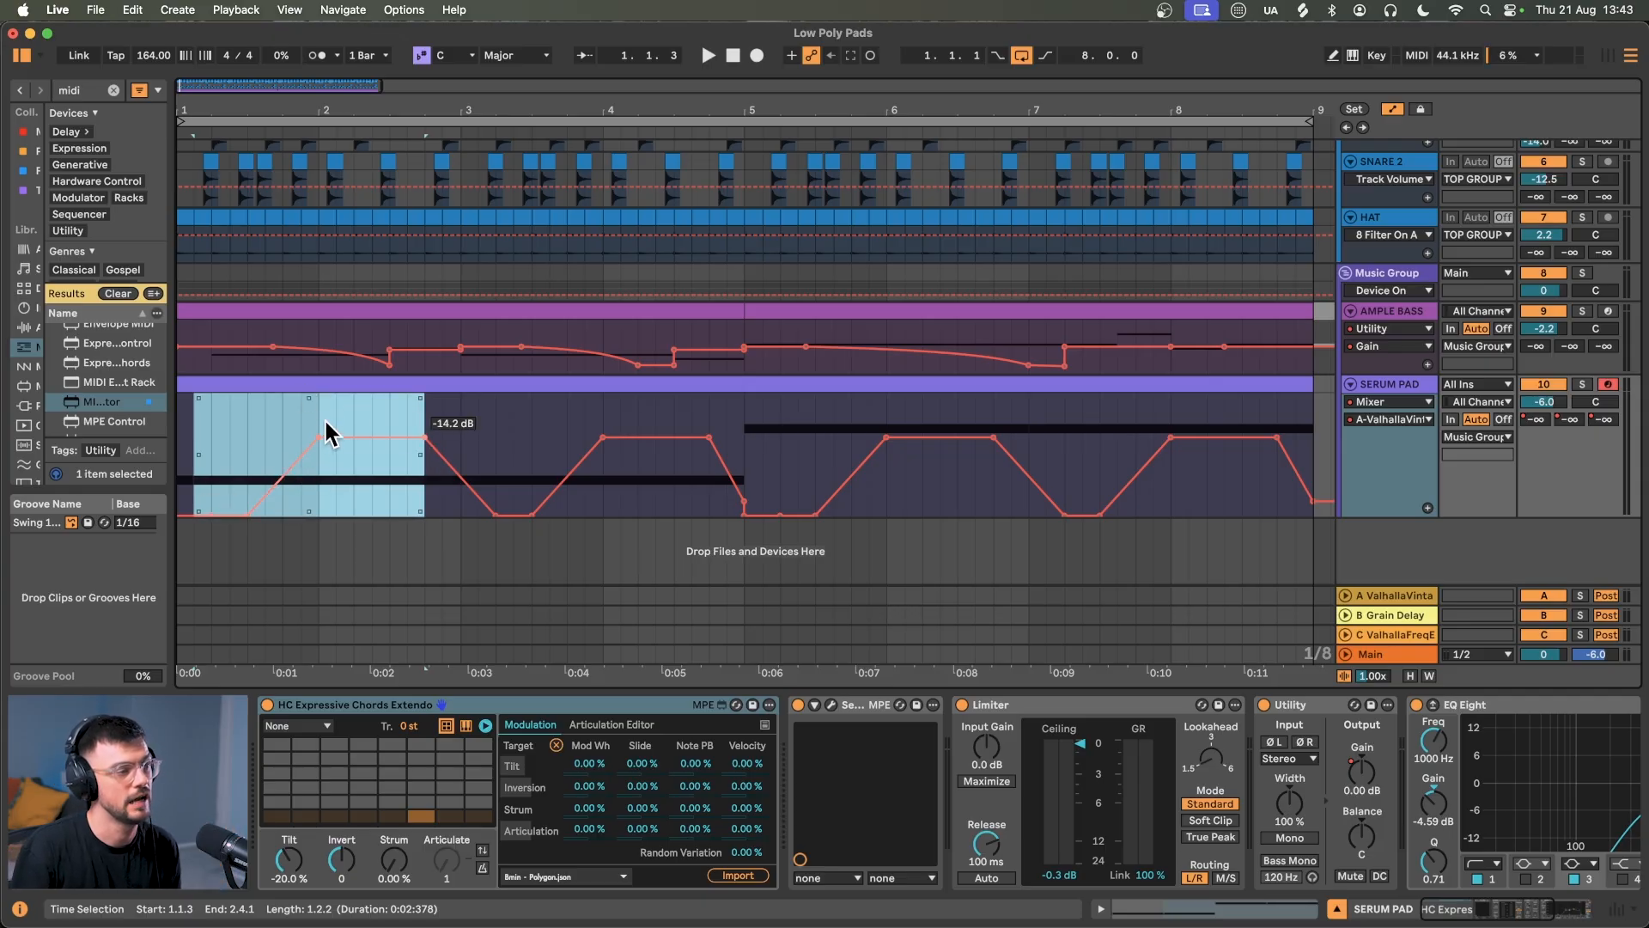
# Examine the SERUM PAD automation of sends B and C, and display the Grain Delay settings on return track B
pyautogui.click(1567, 421)
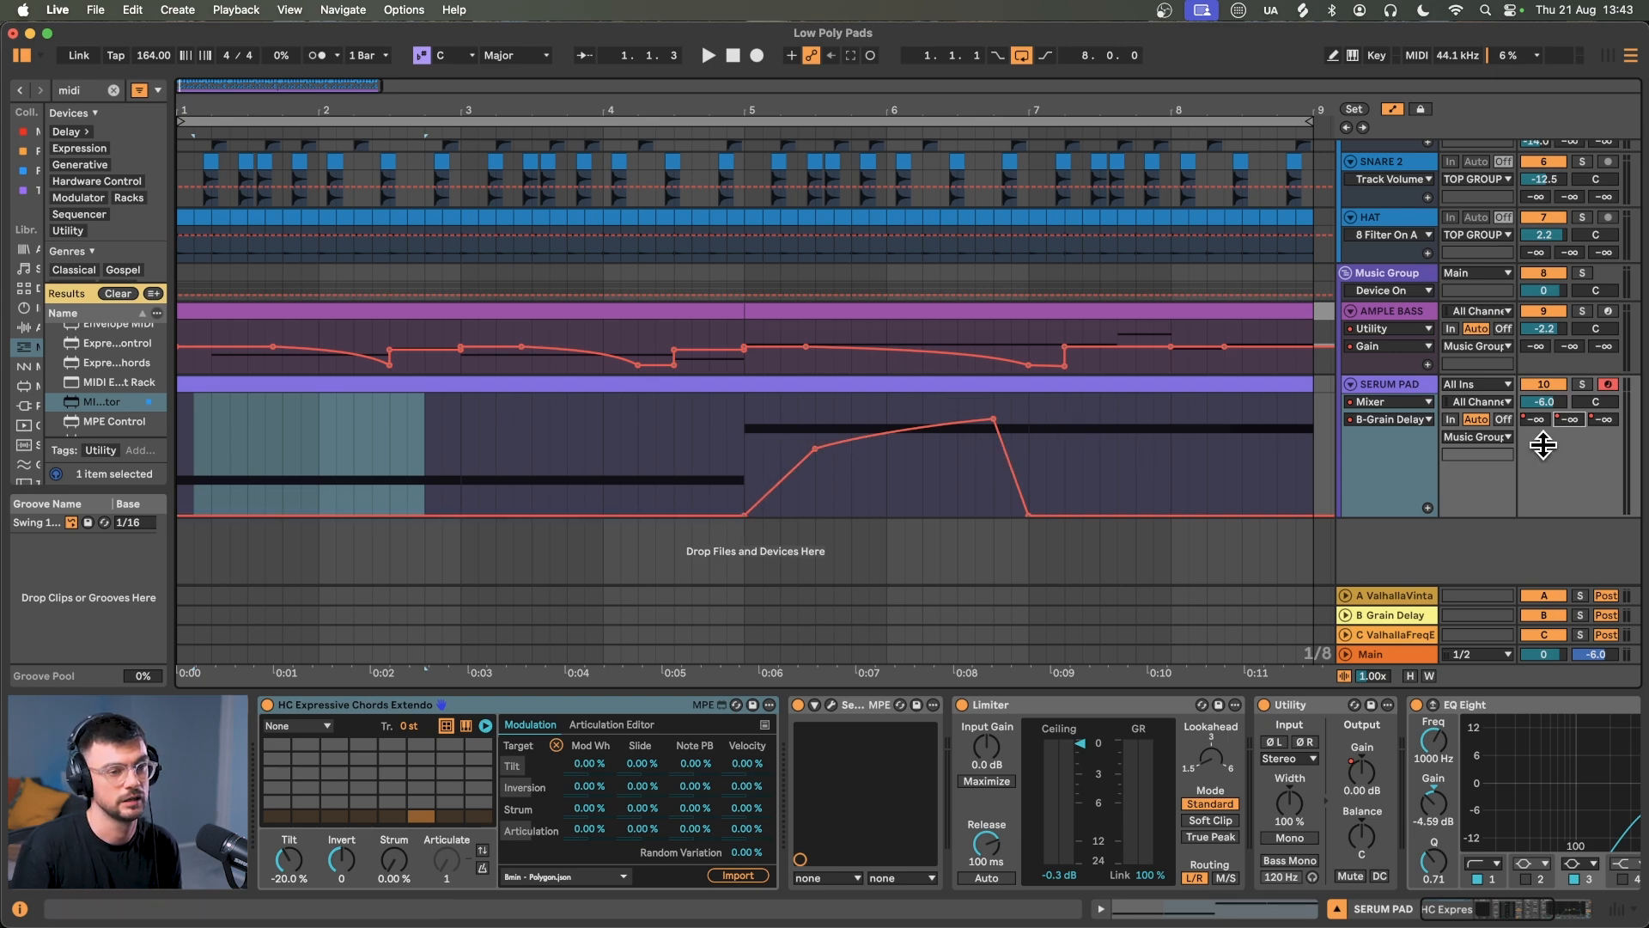
pyautogui.click(1601, 421)
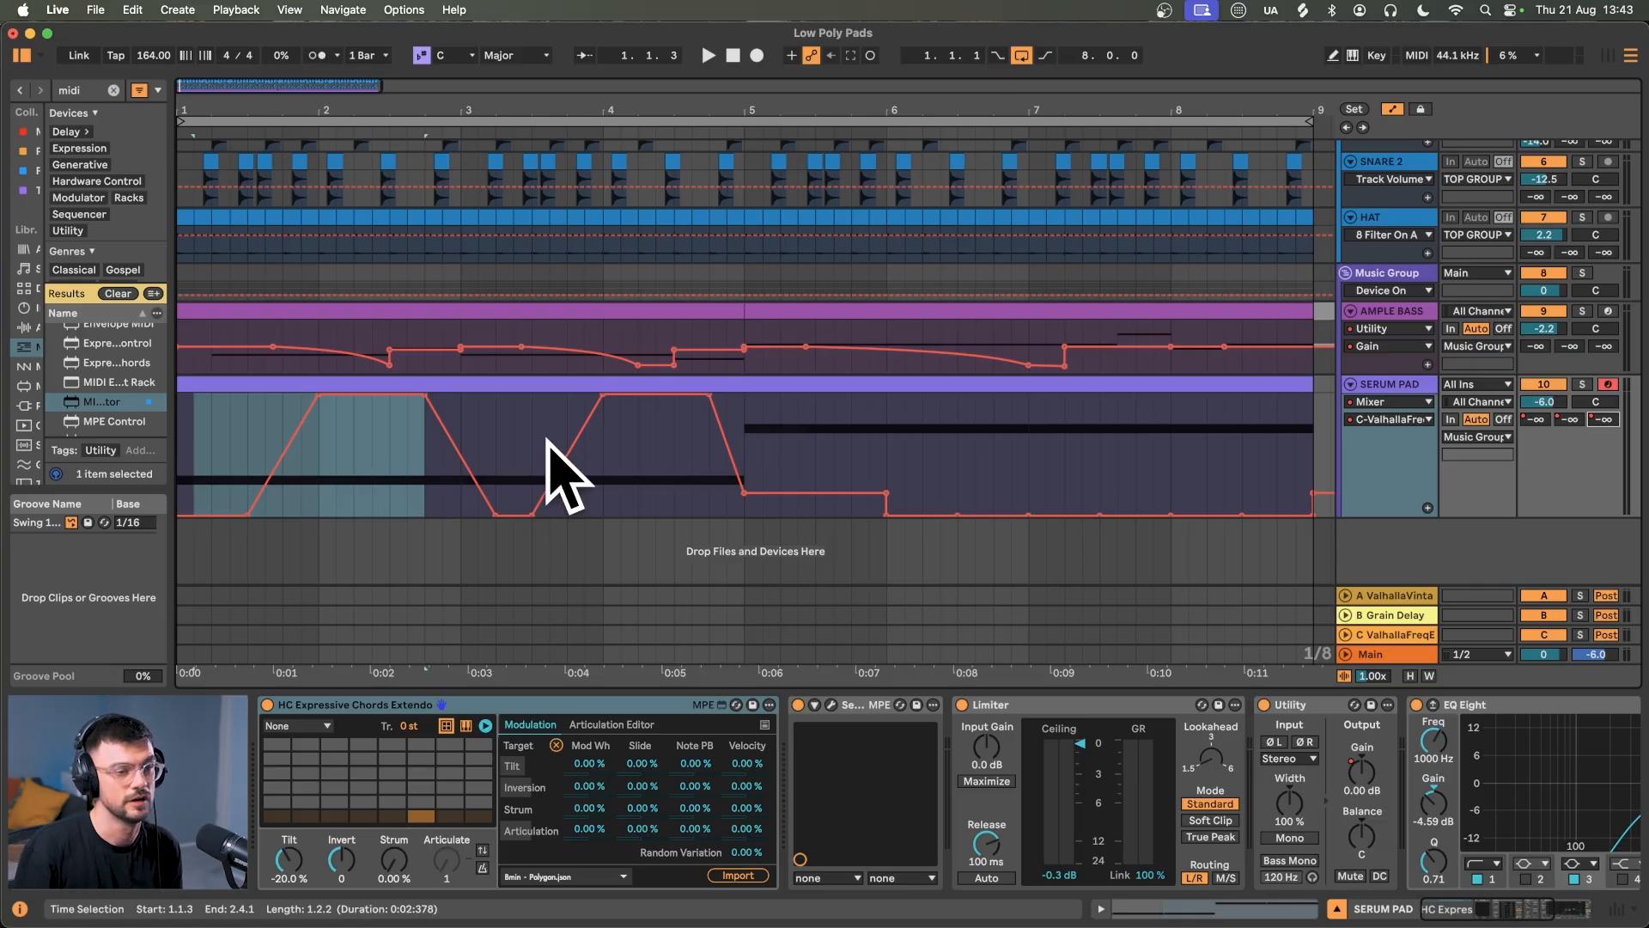
pyautogui.click(1565, 420)
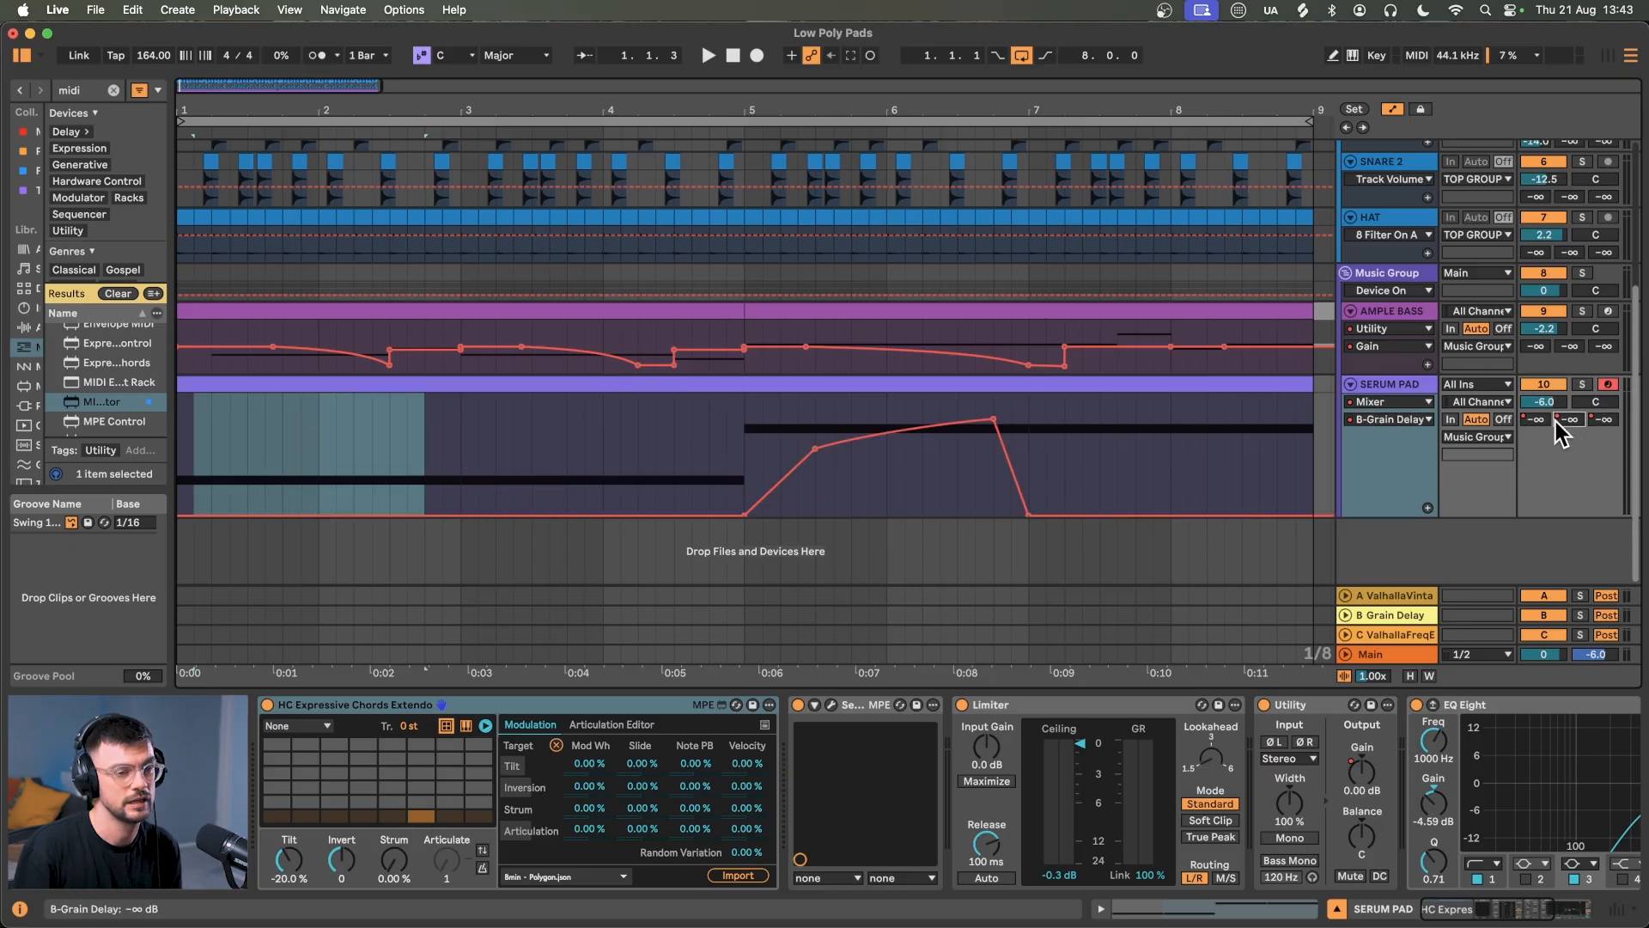
pyautogui.click(1387, 613)
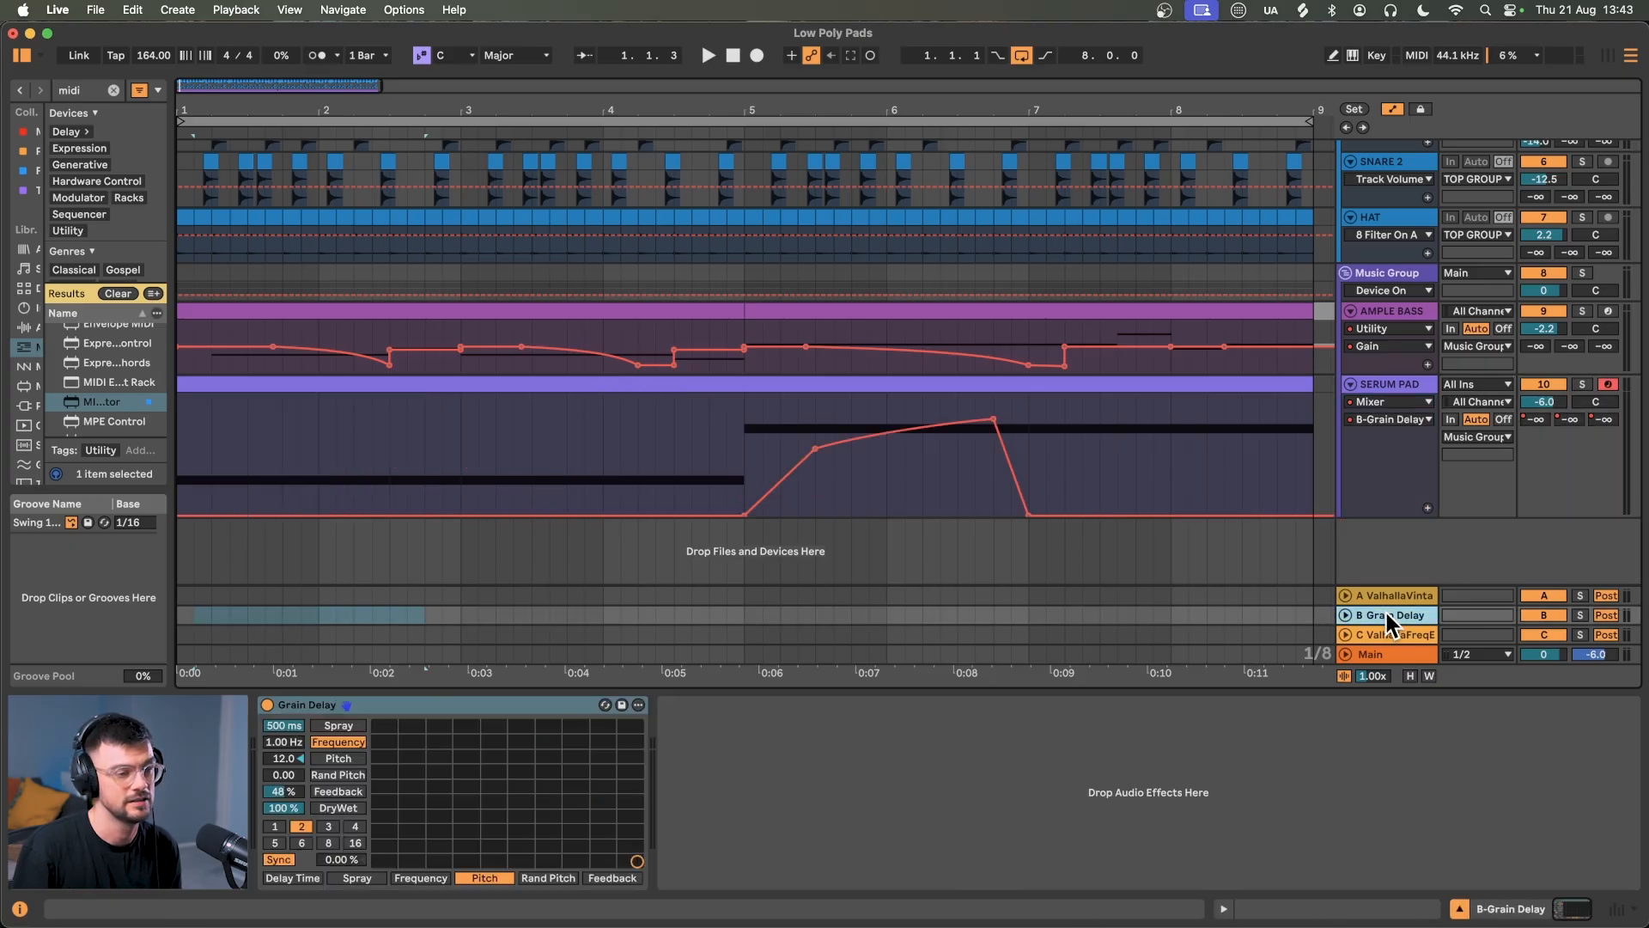
pyautogui.doubleClick(1386, 613)
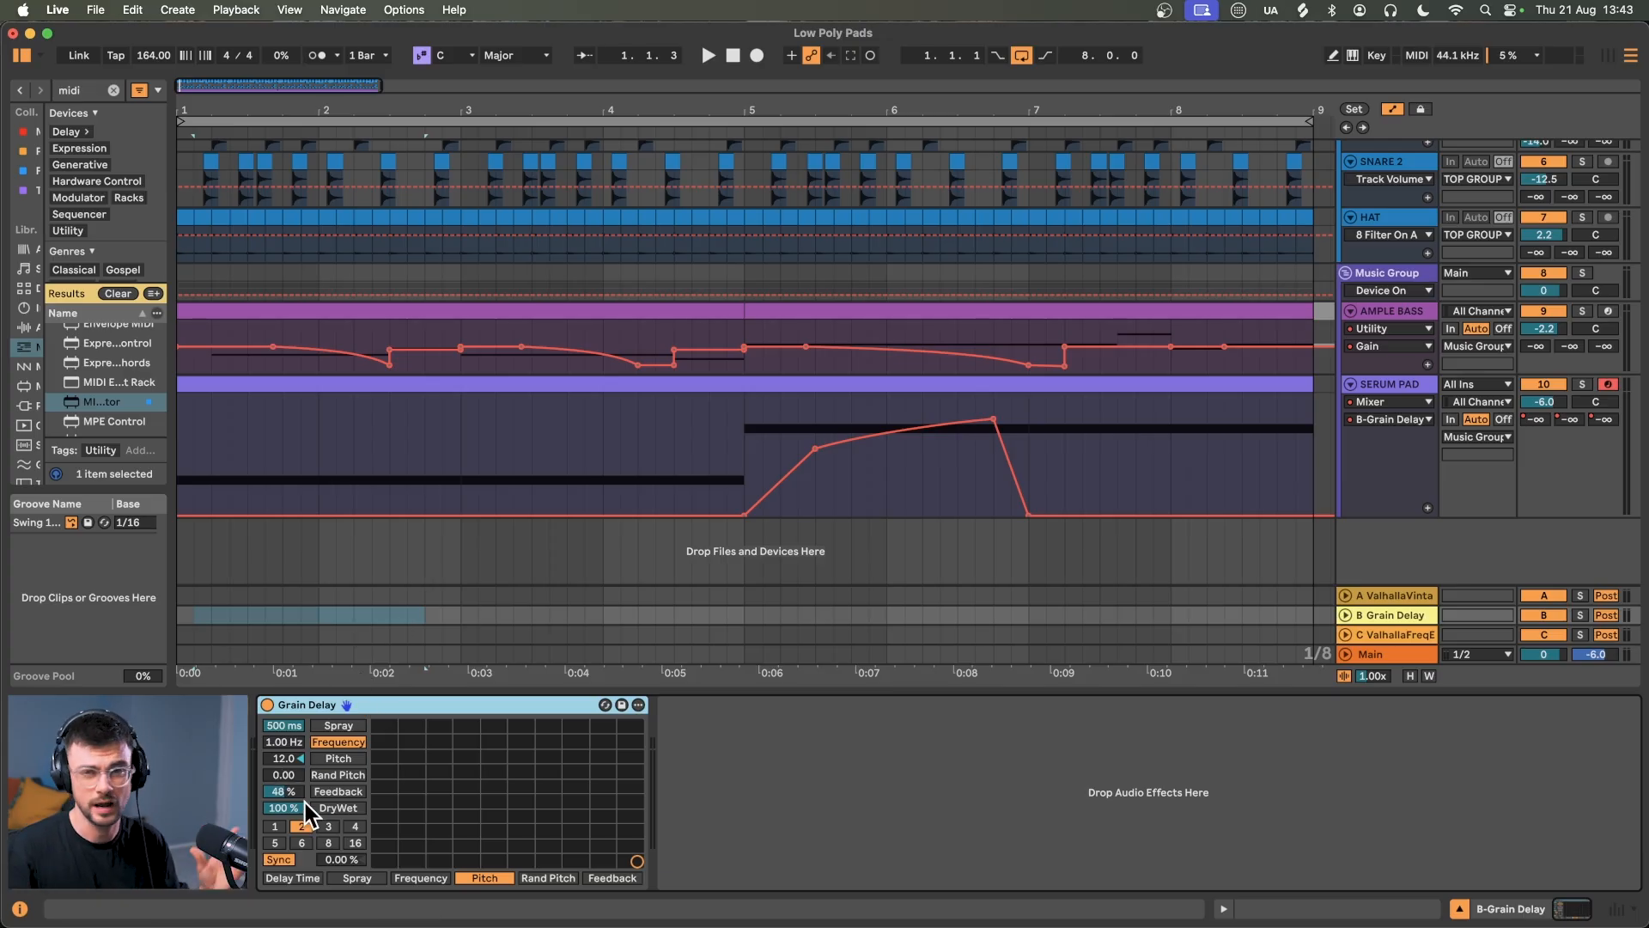
# Return to the SERUM PAD track and play the loop to hear the pads with their send effects
pyautogui.click(745, 482)
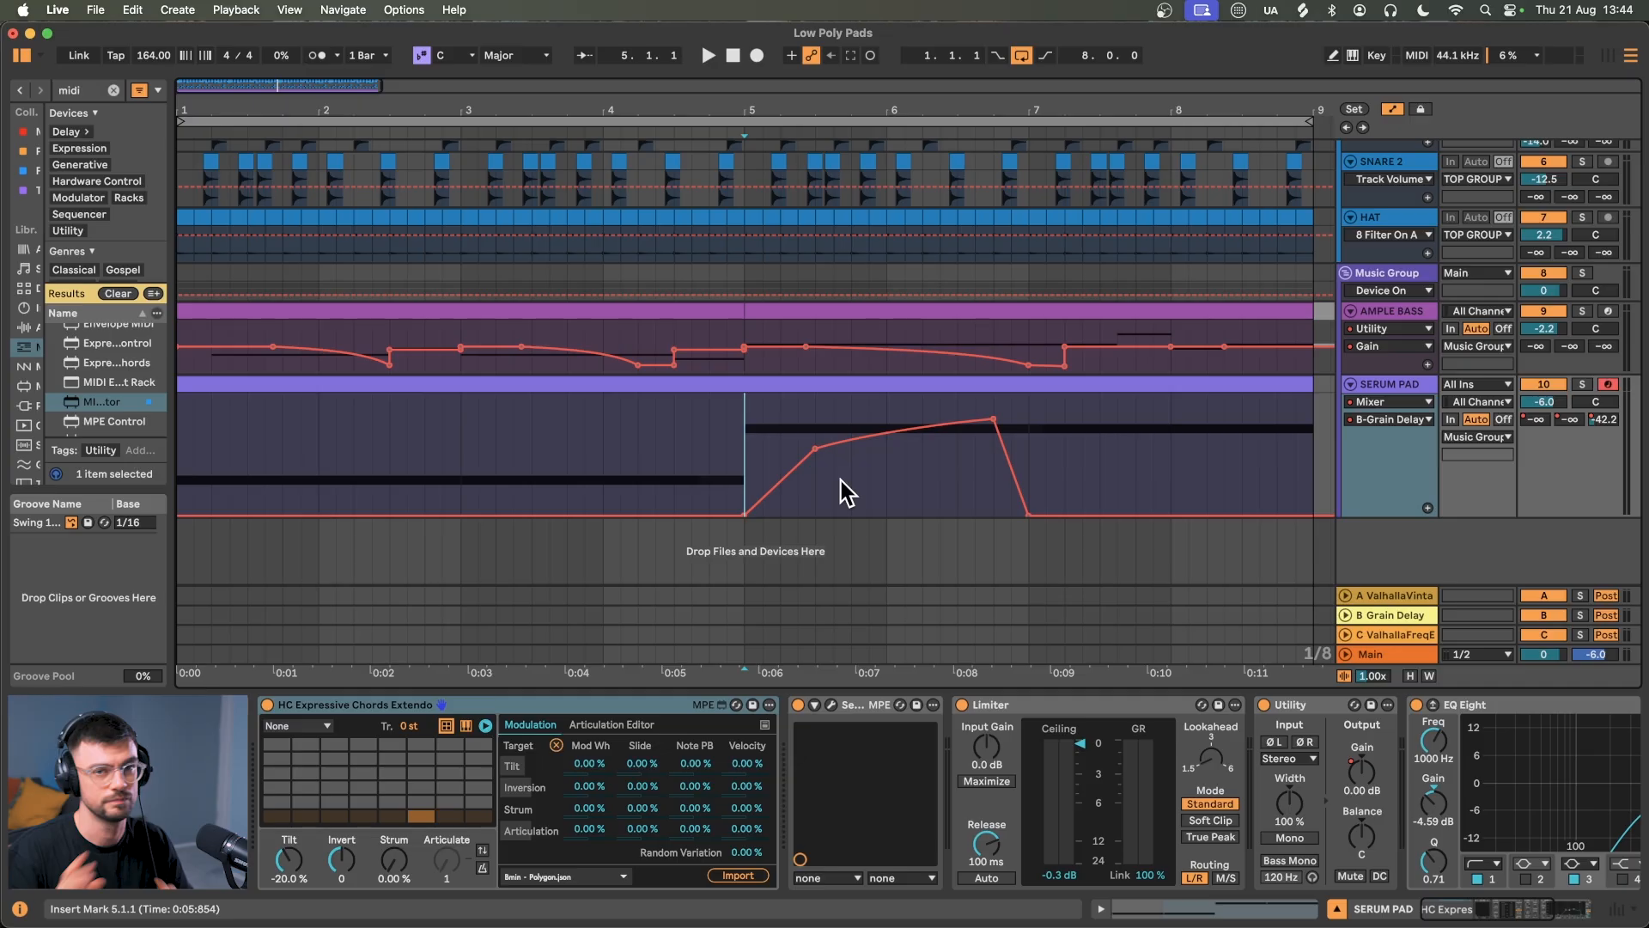
pyautogui.press('space')
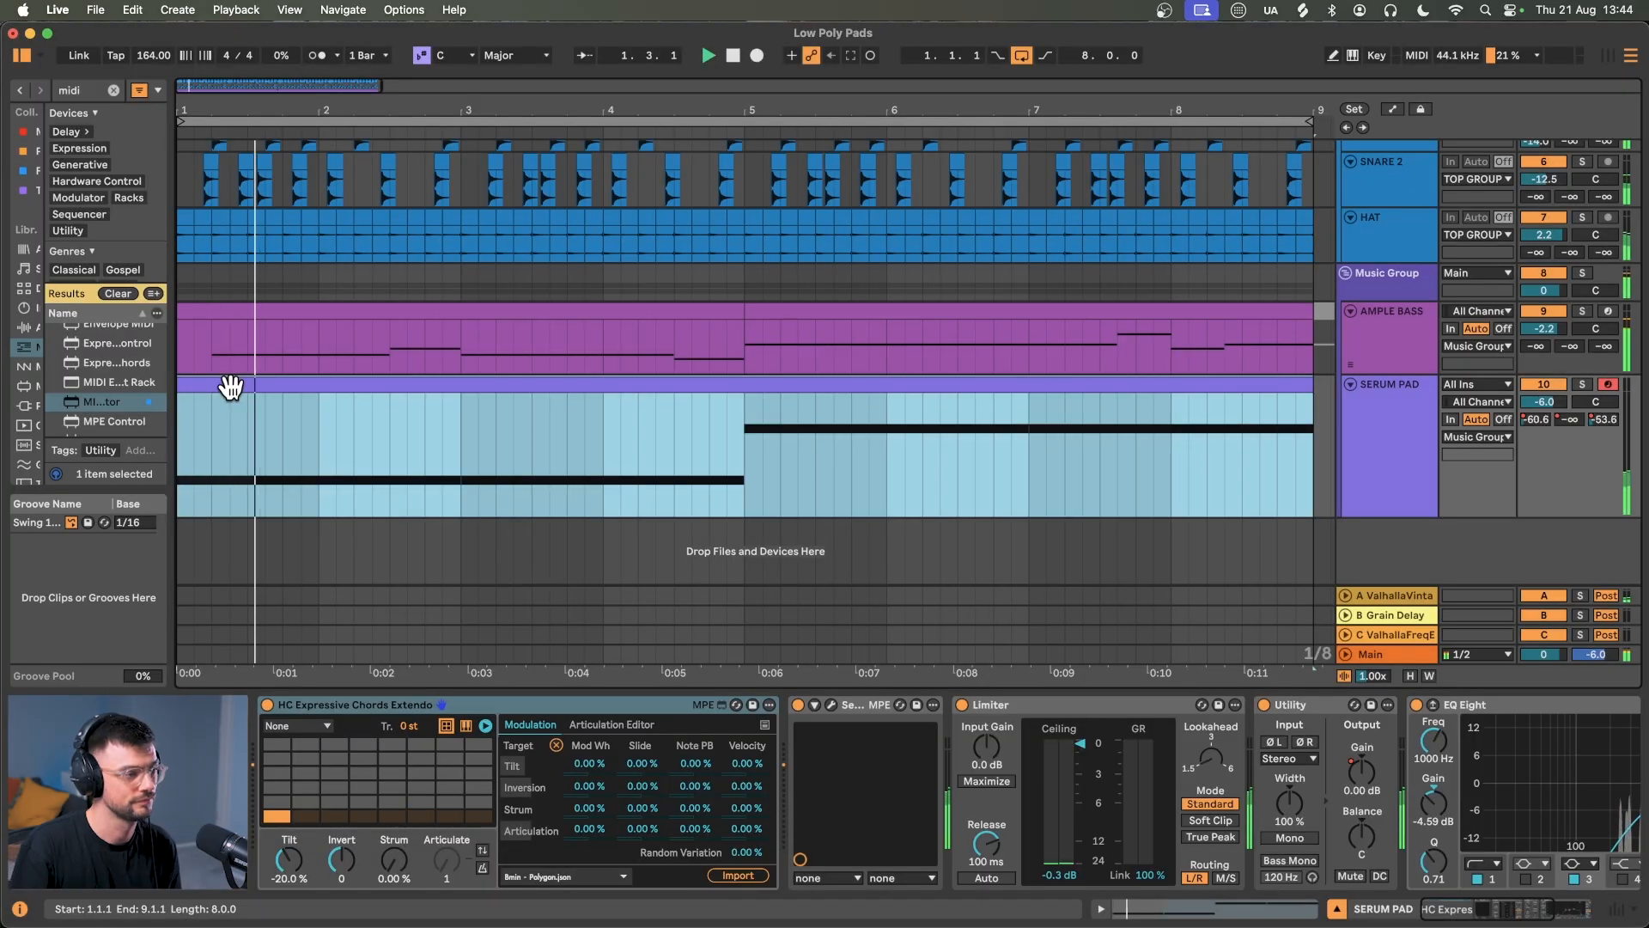
pyautogui.scroll(3, 230, 387)
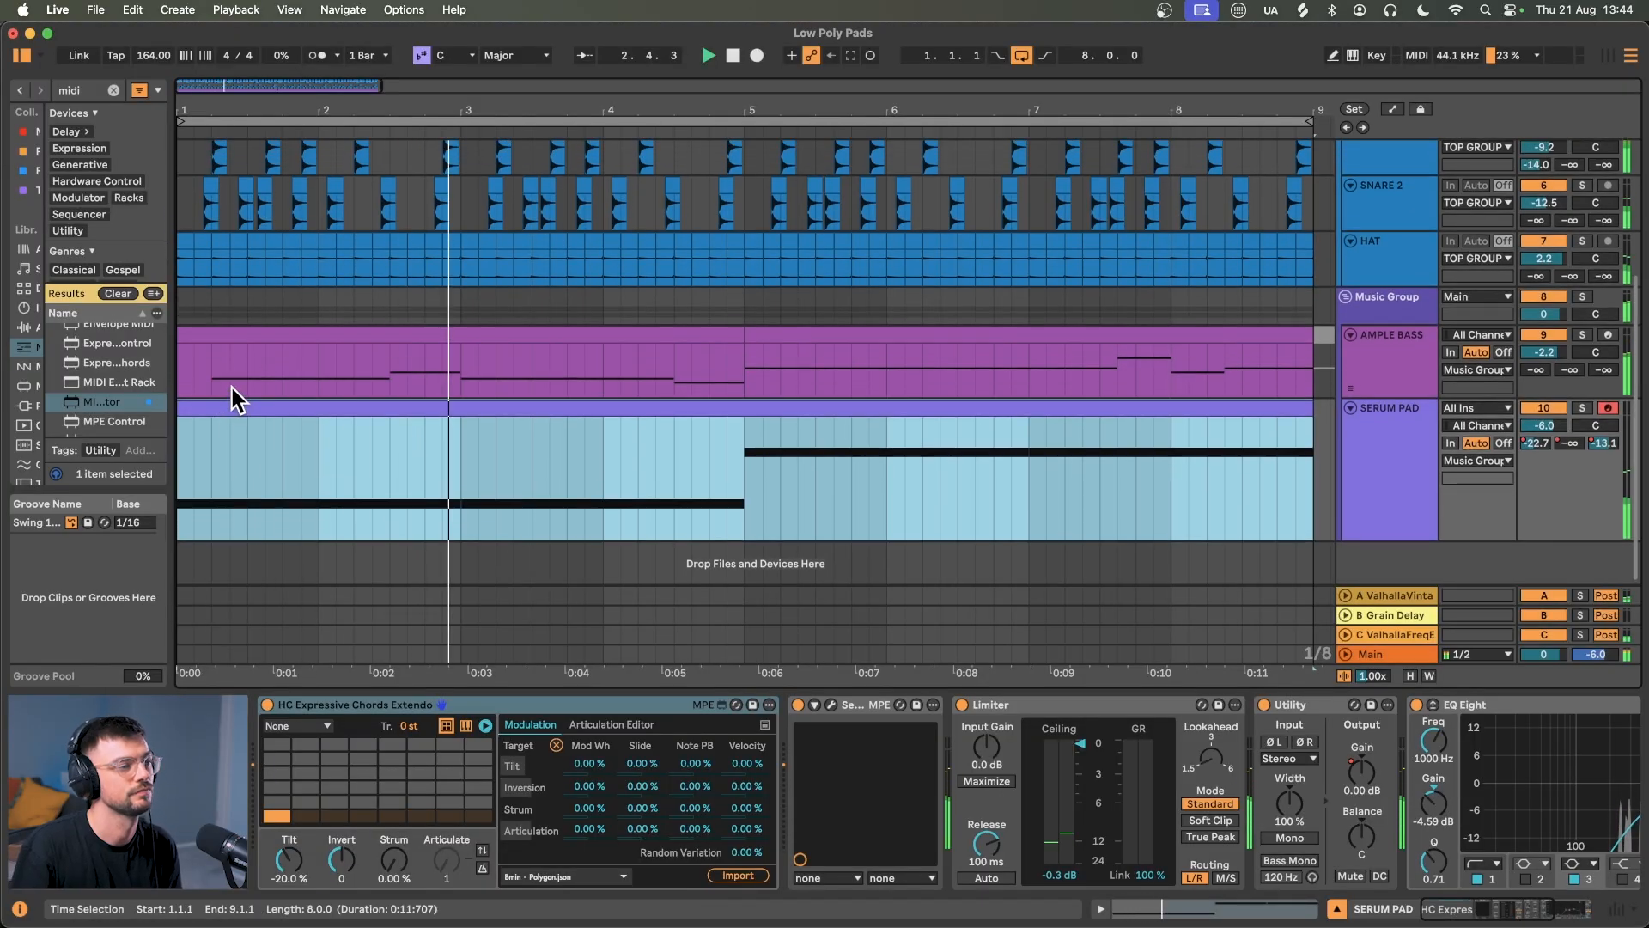
pyautogui.scroll(1, 232, 389)
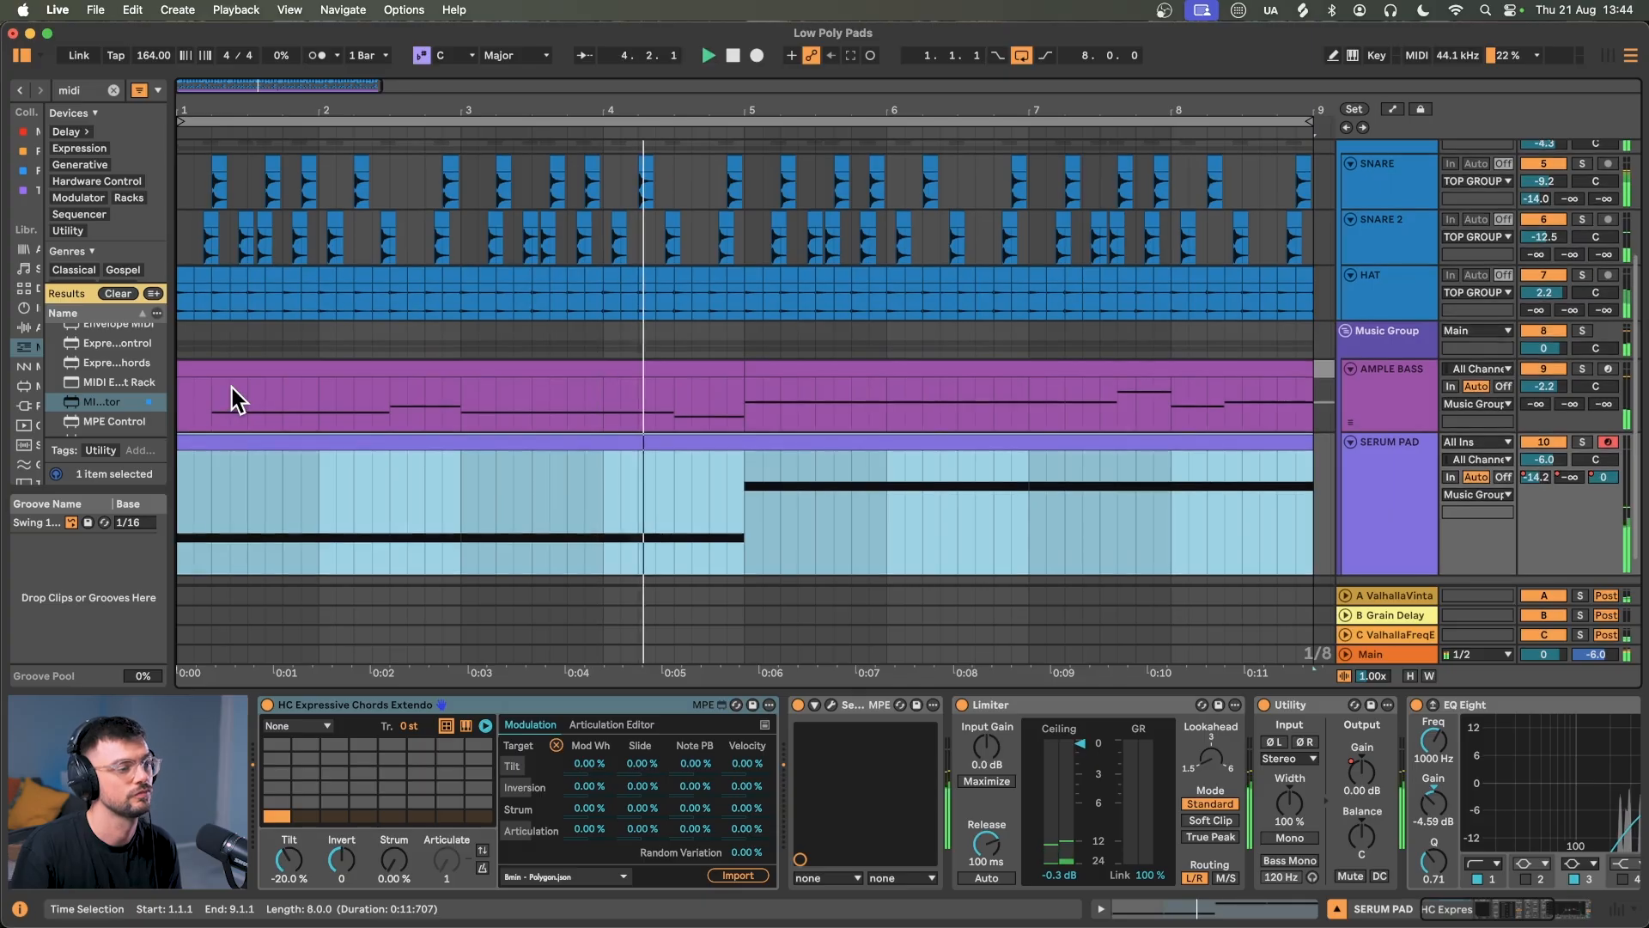
pyautogui.scroll(1, 232, 388)
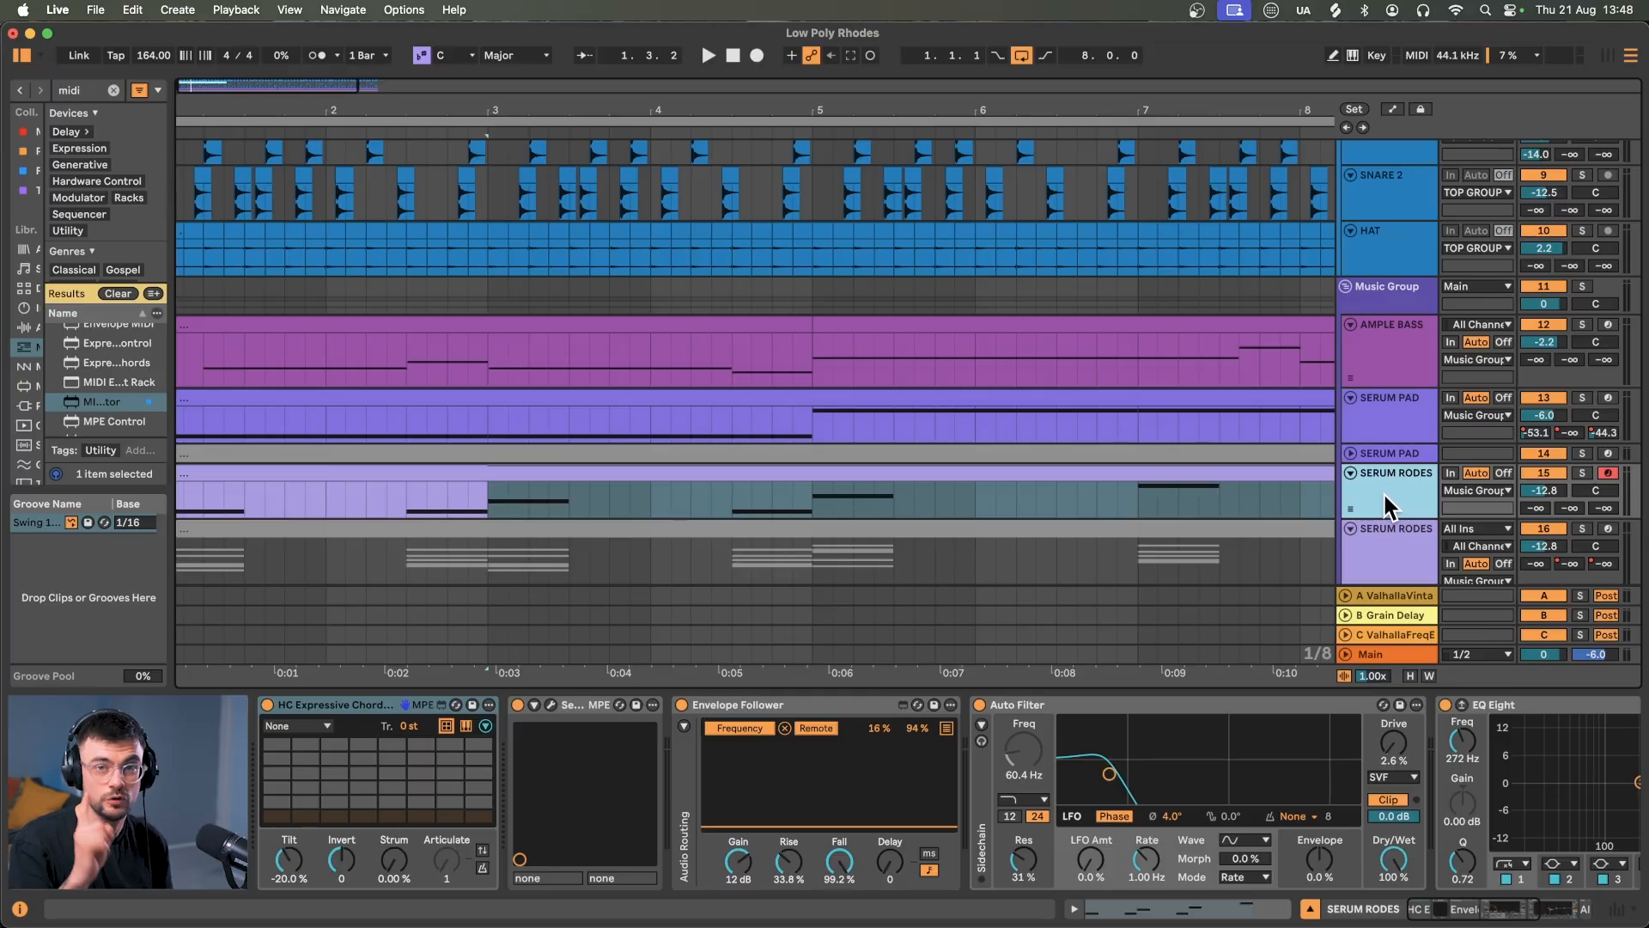
# Expand the second SERUM PAD track to compare its chords, and select the deactivated chord clip on the second SERUM RODES track
pyautogui.moveTo(1388, 461); pyautogui.dragTo(1388, 569)
pyautogui.scroll(-1, 1297, 466)
pyautogui.scroll(-5, 1297, 466)
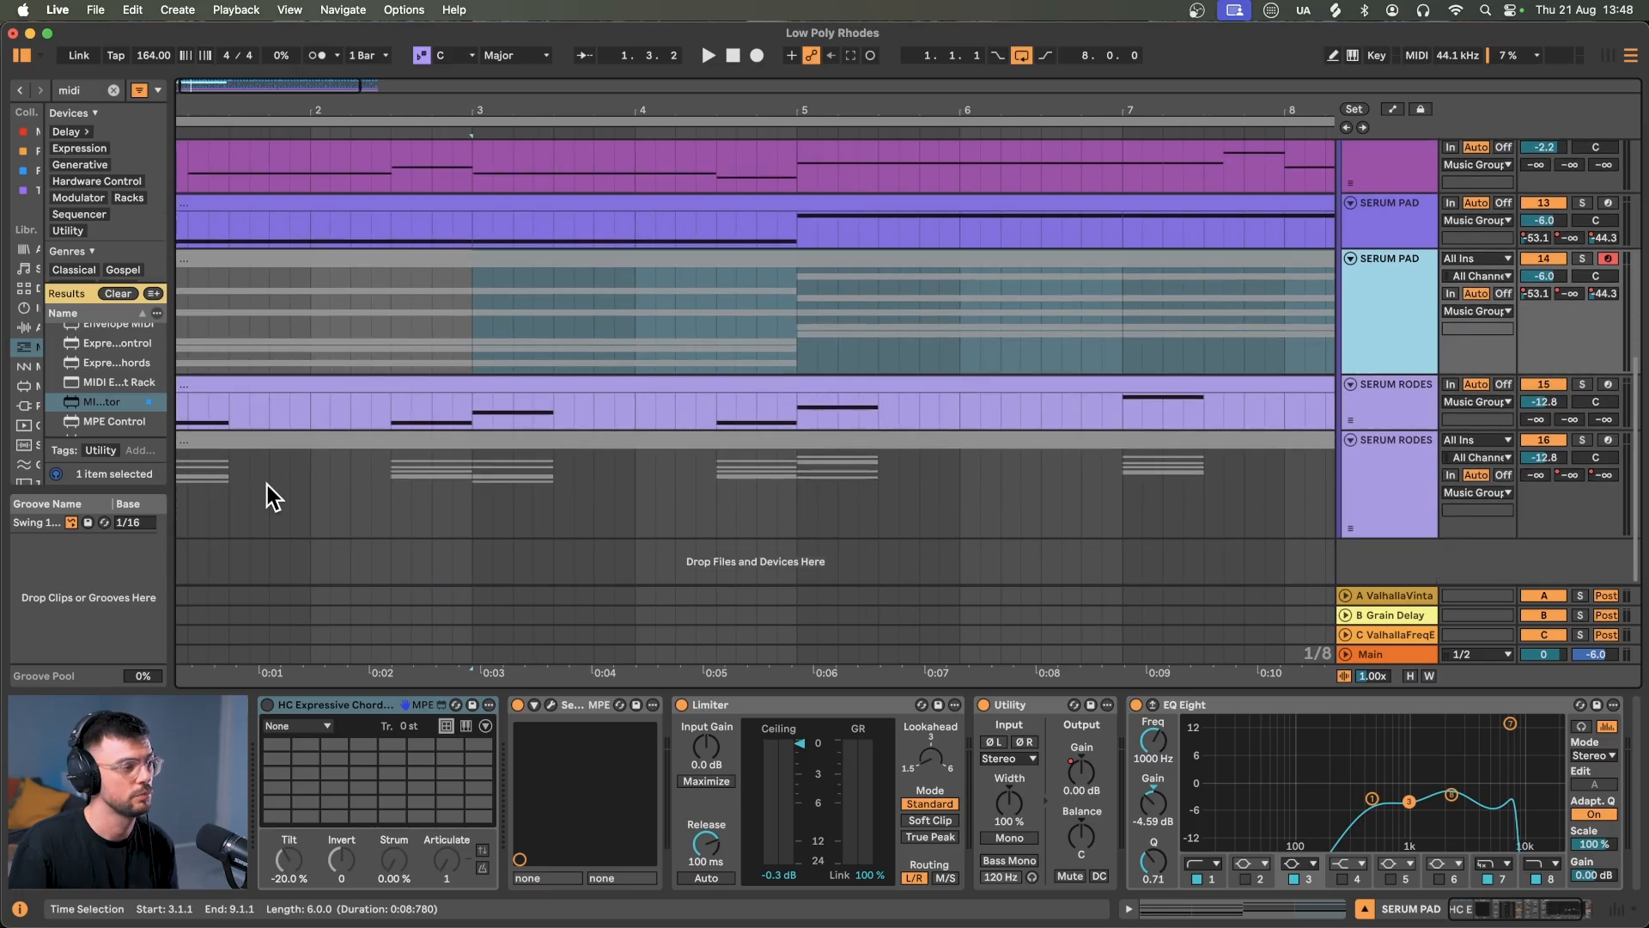
pyautogui.hscroll(-2, 258, 478)
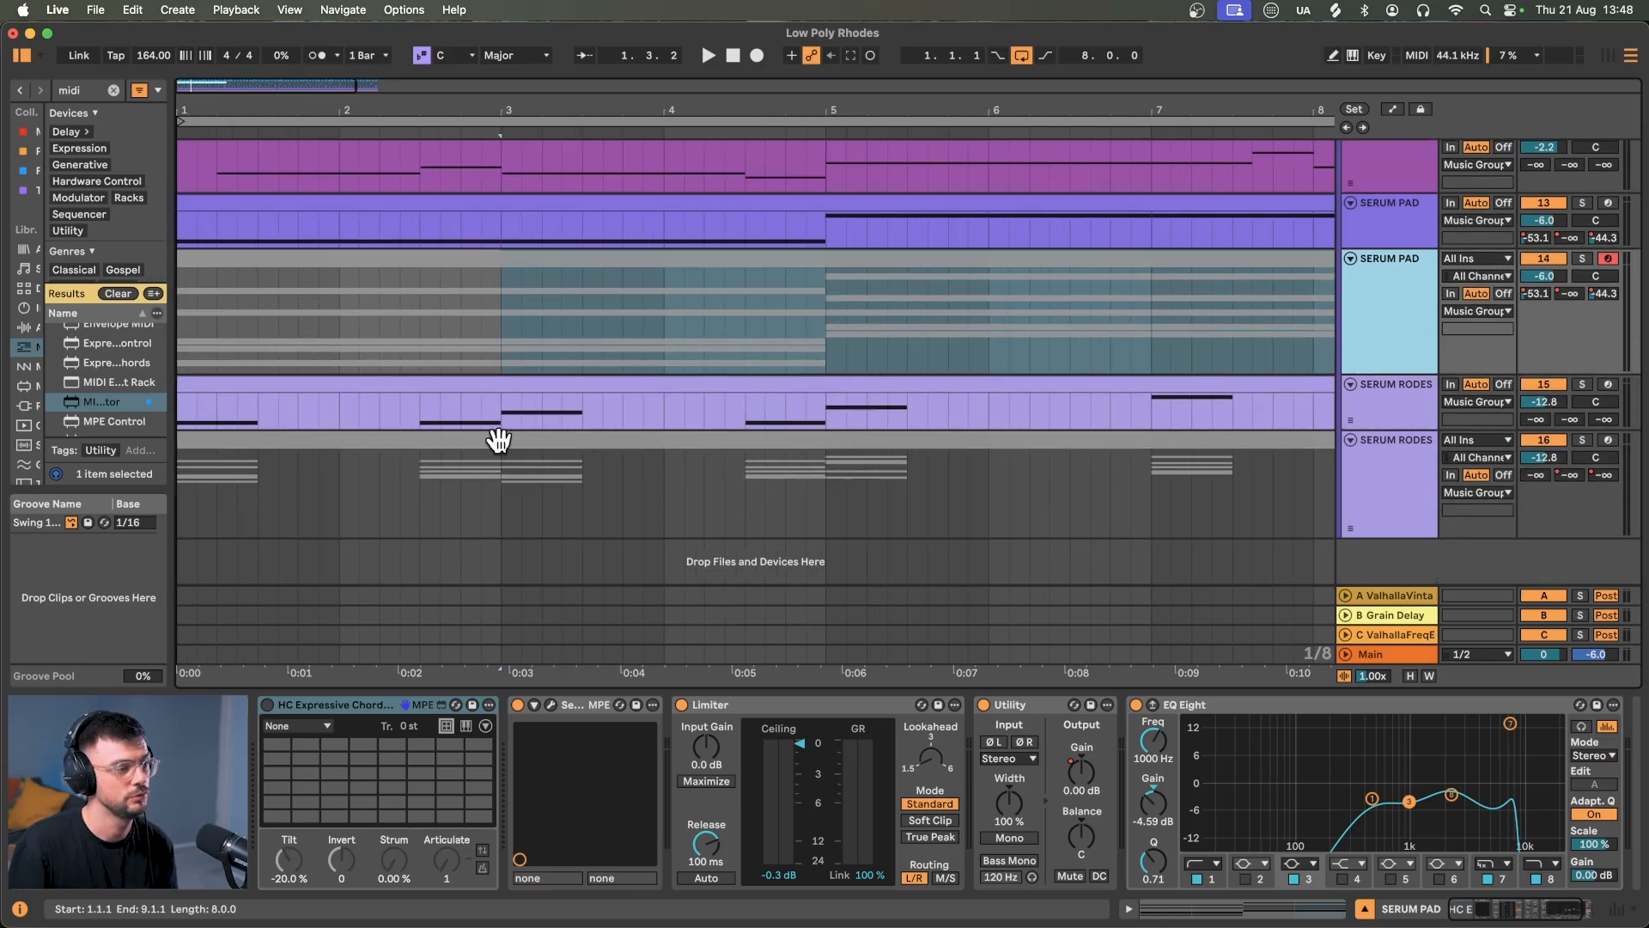
pyautogui.click(311, 471)
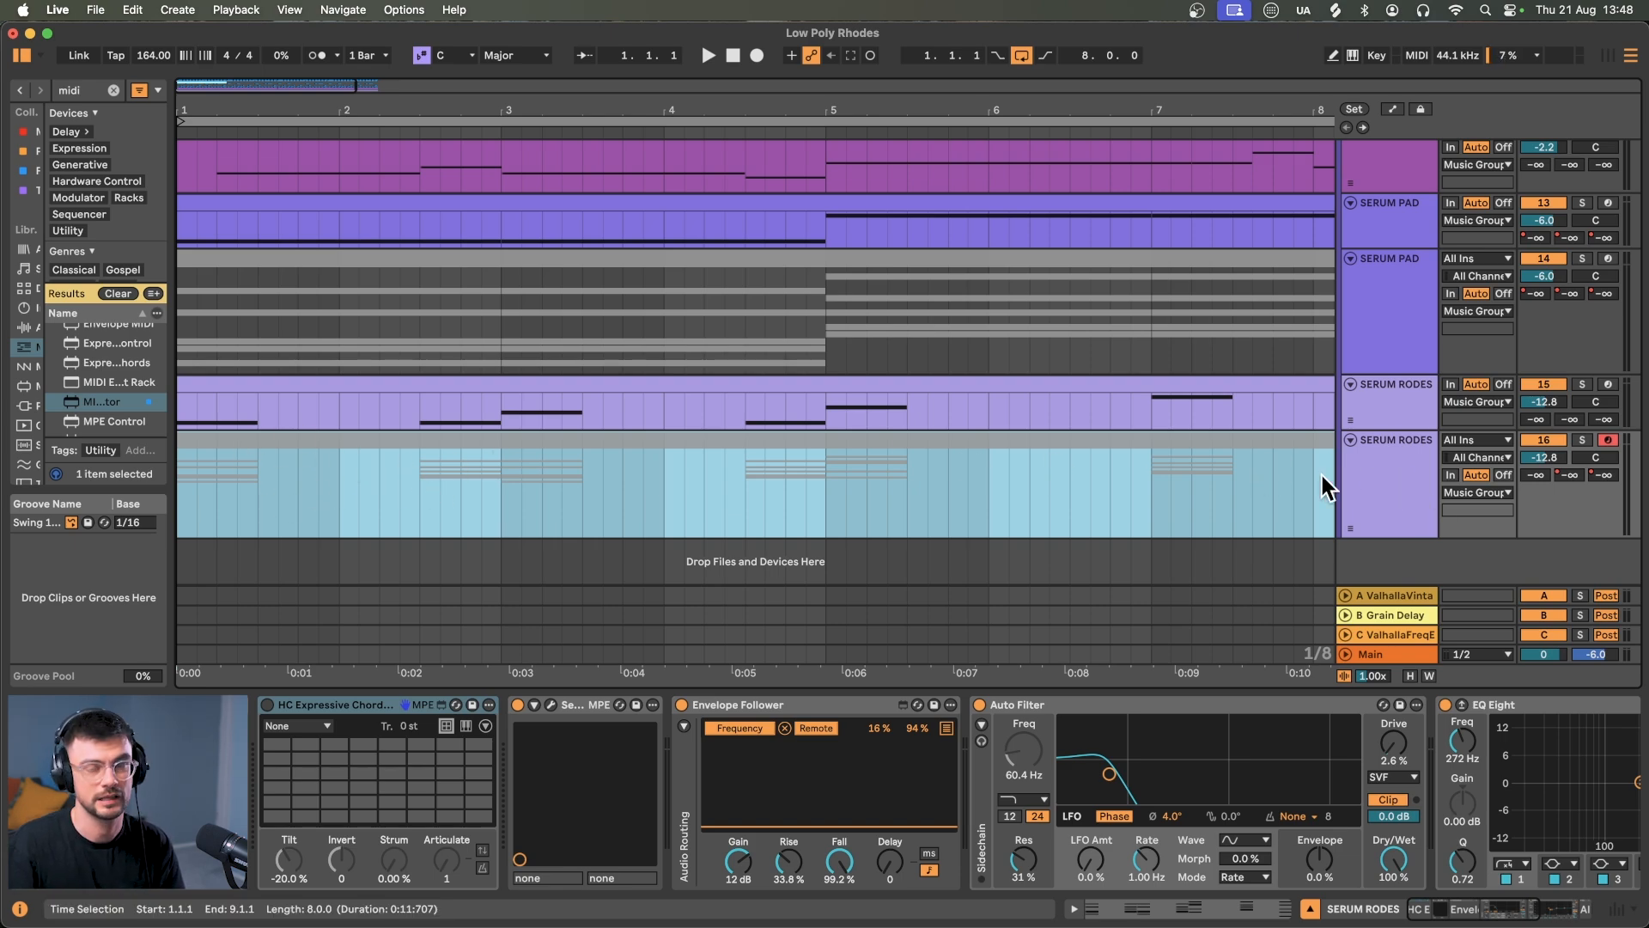
# Fold the second SERUM RODES track and raise the mix of the Downsample distortion in the Rhodes Serum patch
pyautogui.click(1347, 441)
pyautogui.click(1395, 392)
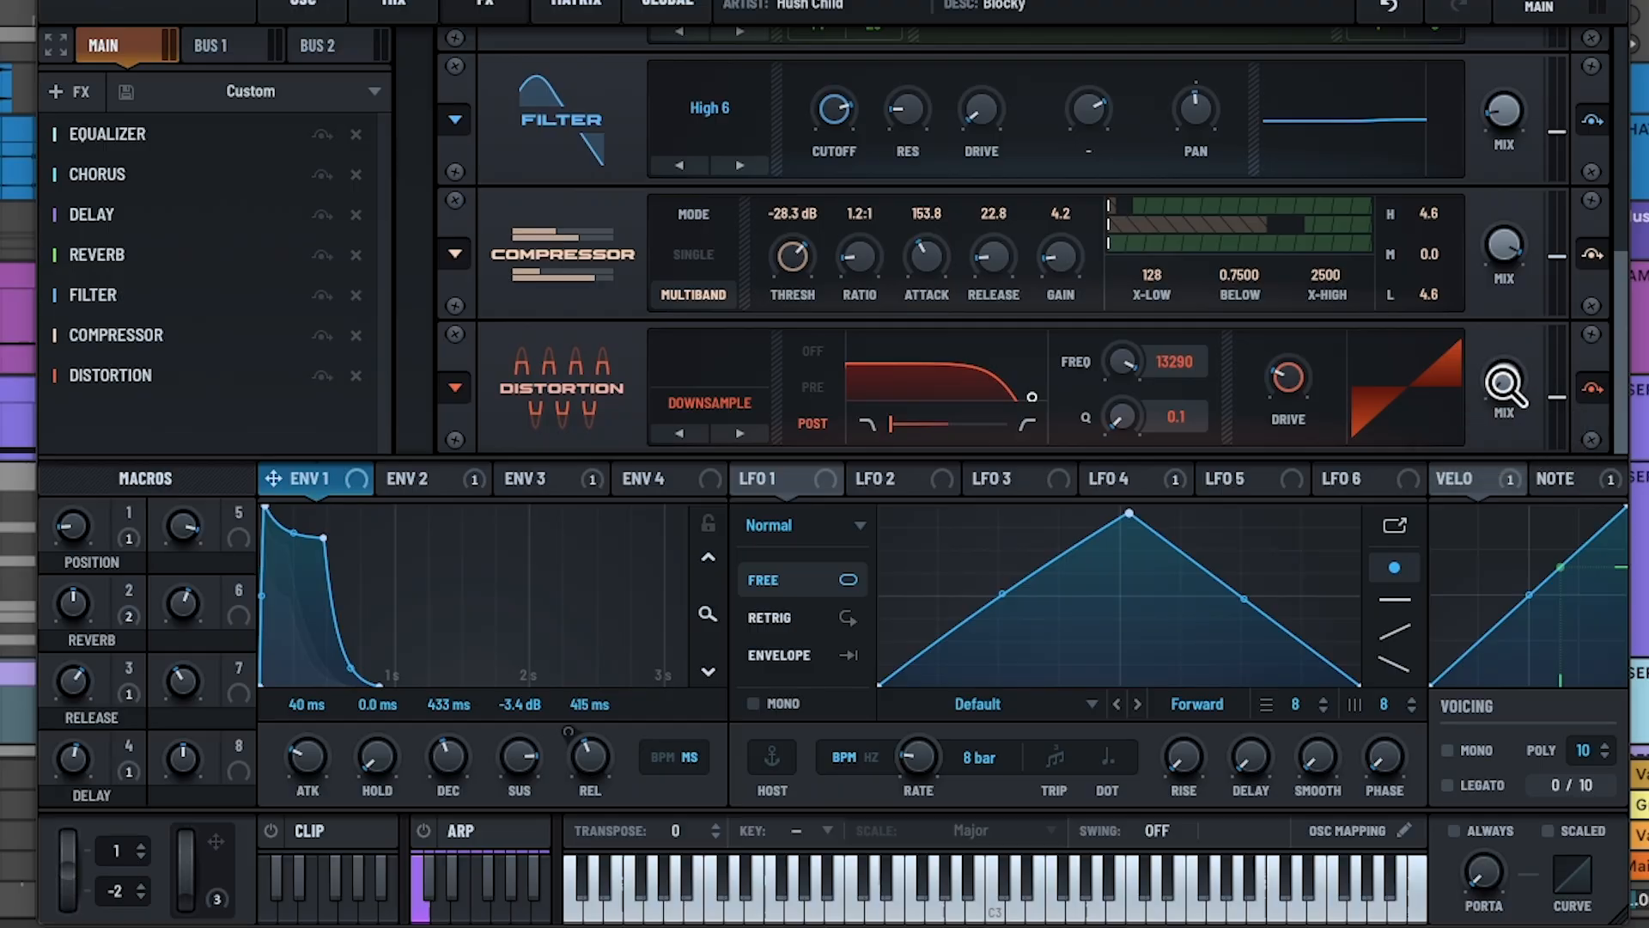
pyautogui.moveTo(1505, 387); pyautogui.dragTo(1505, 258)
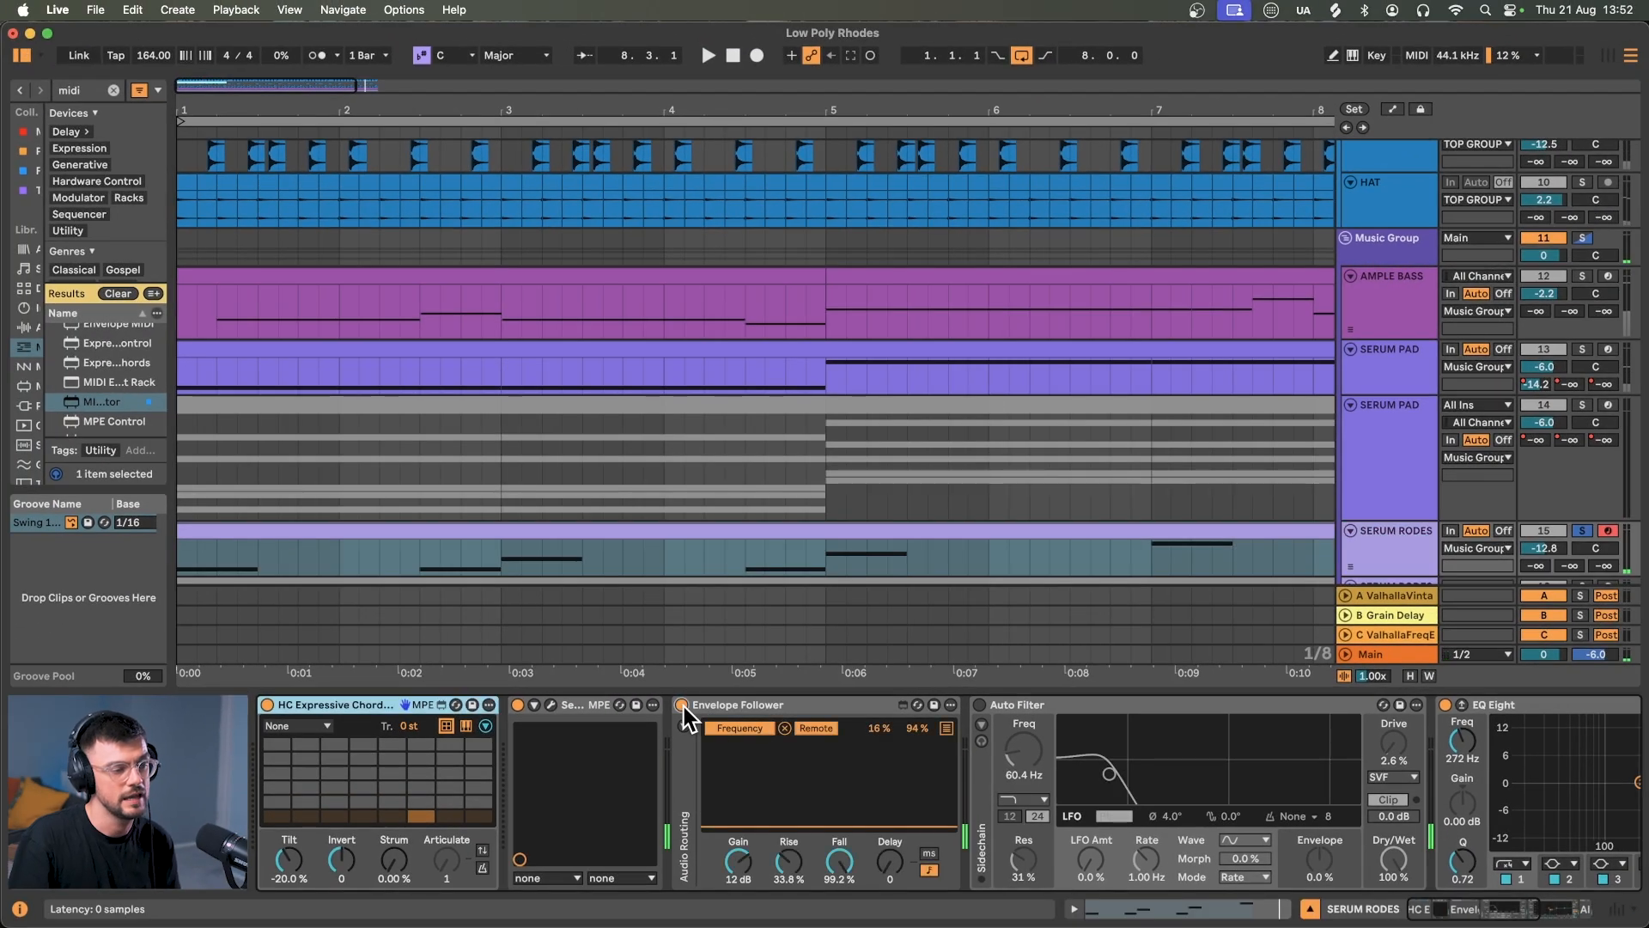
# Enable Auto Filter on the SERUM RODES track and audition the Envelope Follower modulating its frequency
pyautogui.click(981, 704)
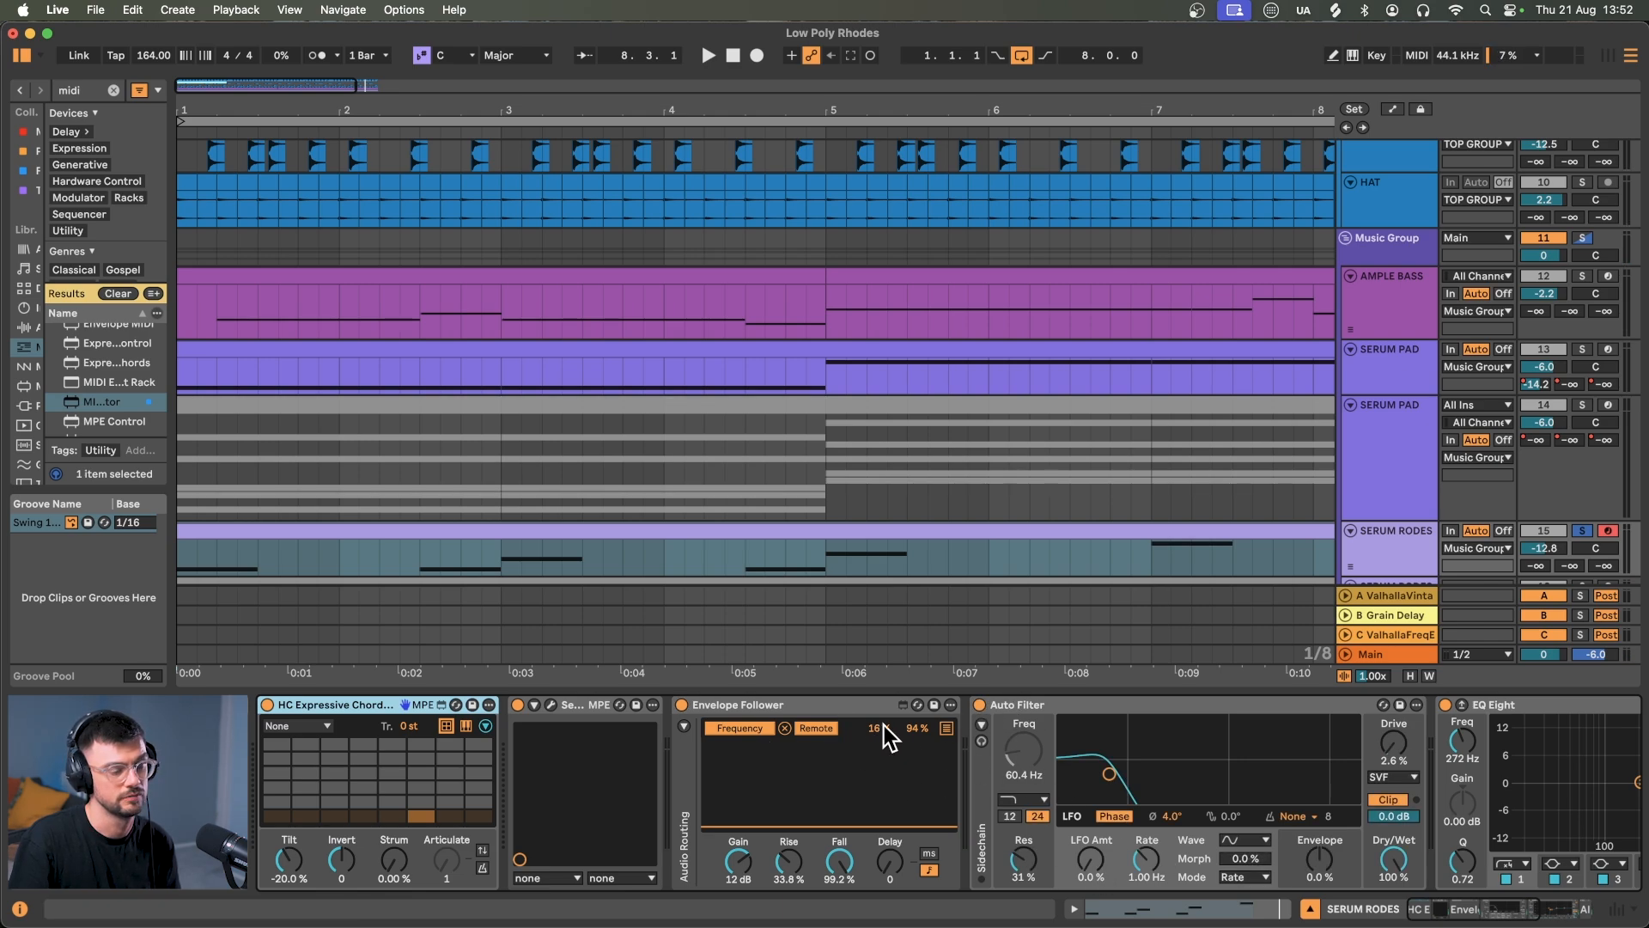
pyautogui.click(832, 728)
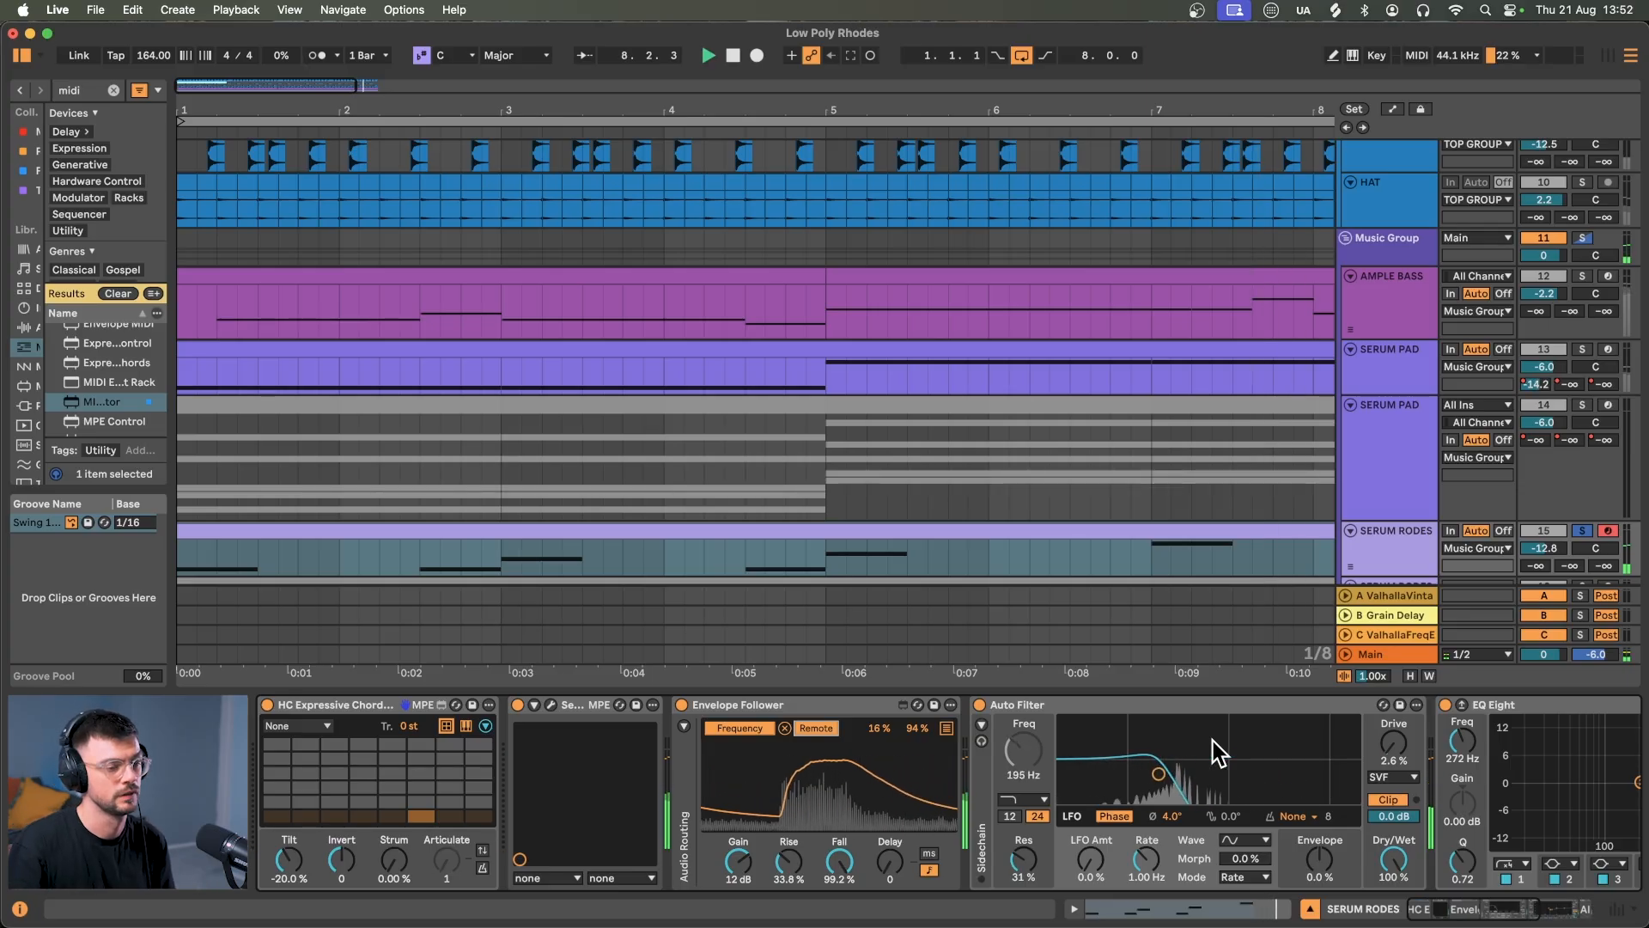
pyautogui.press('space')
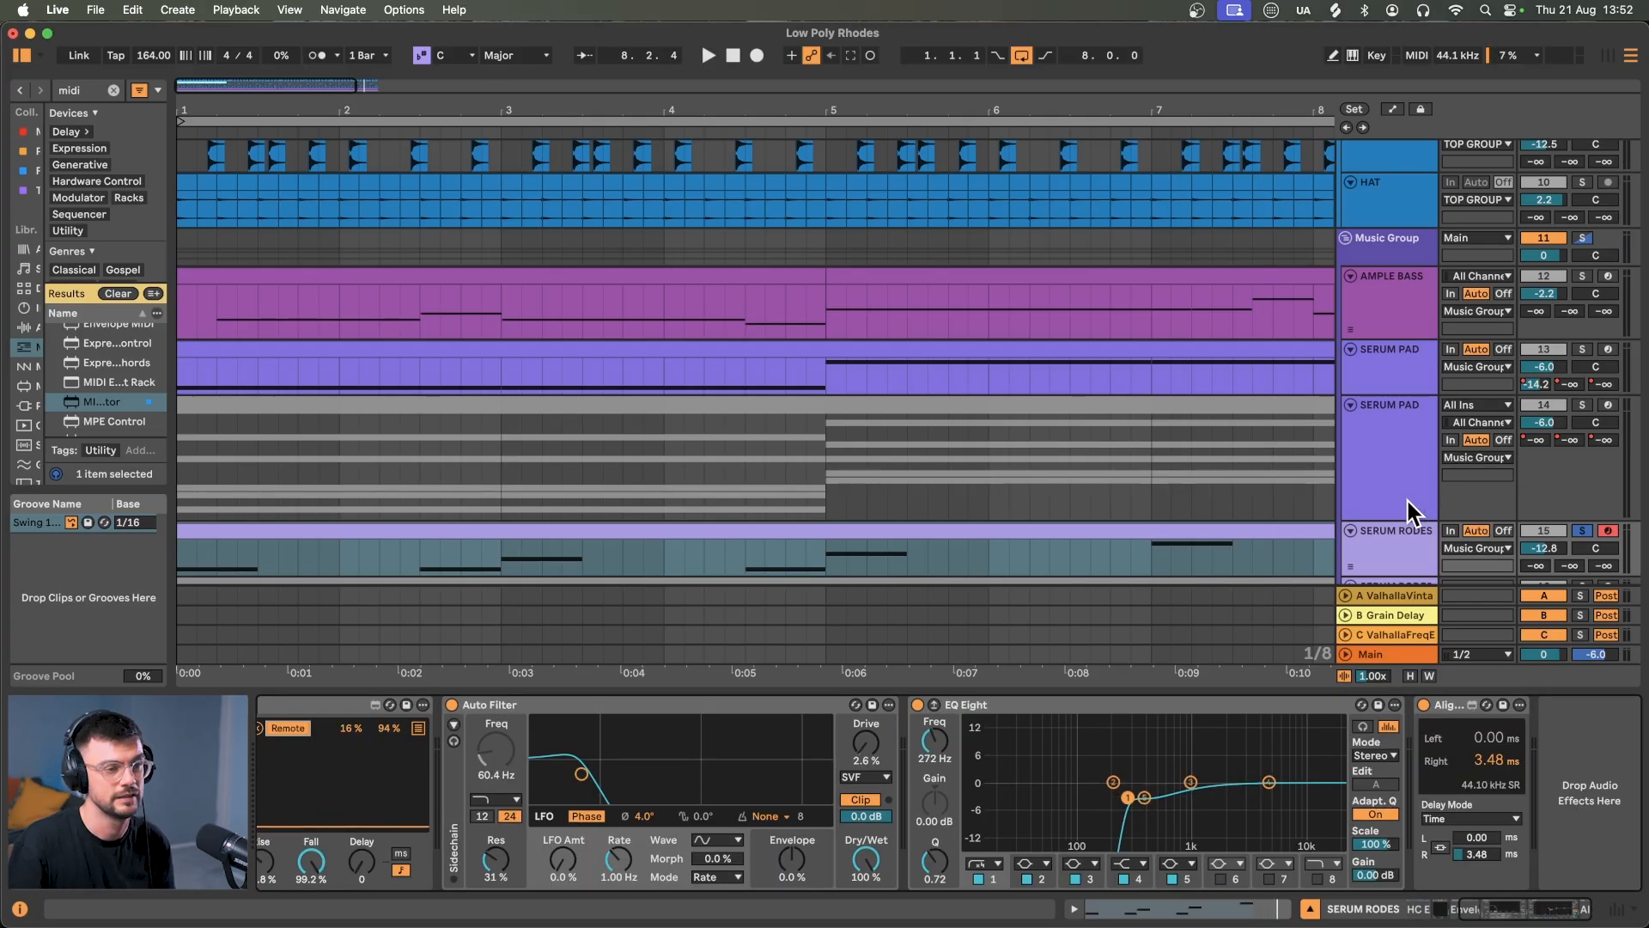
# Select the SERUM PAD clip and play the pads together with the Rhodes
pyautogui.click(1395, 361)
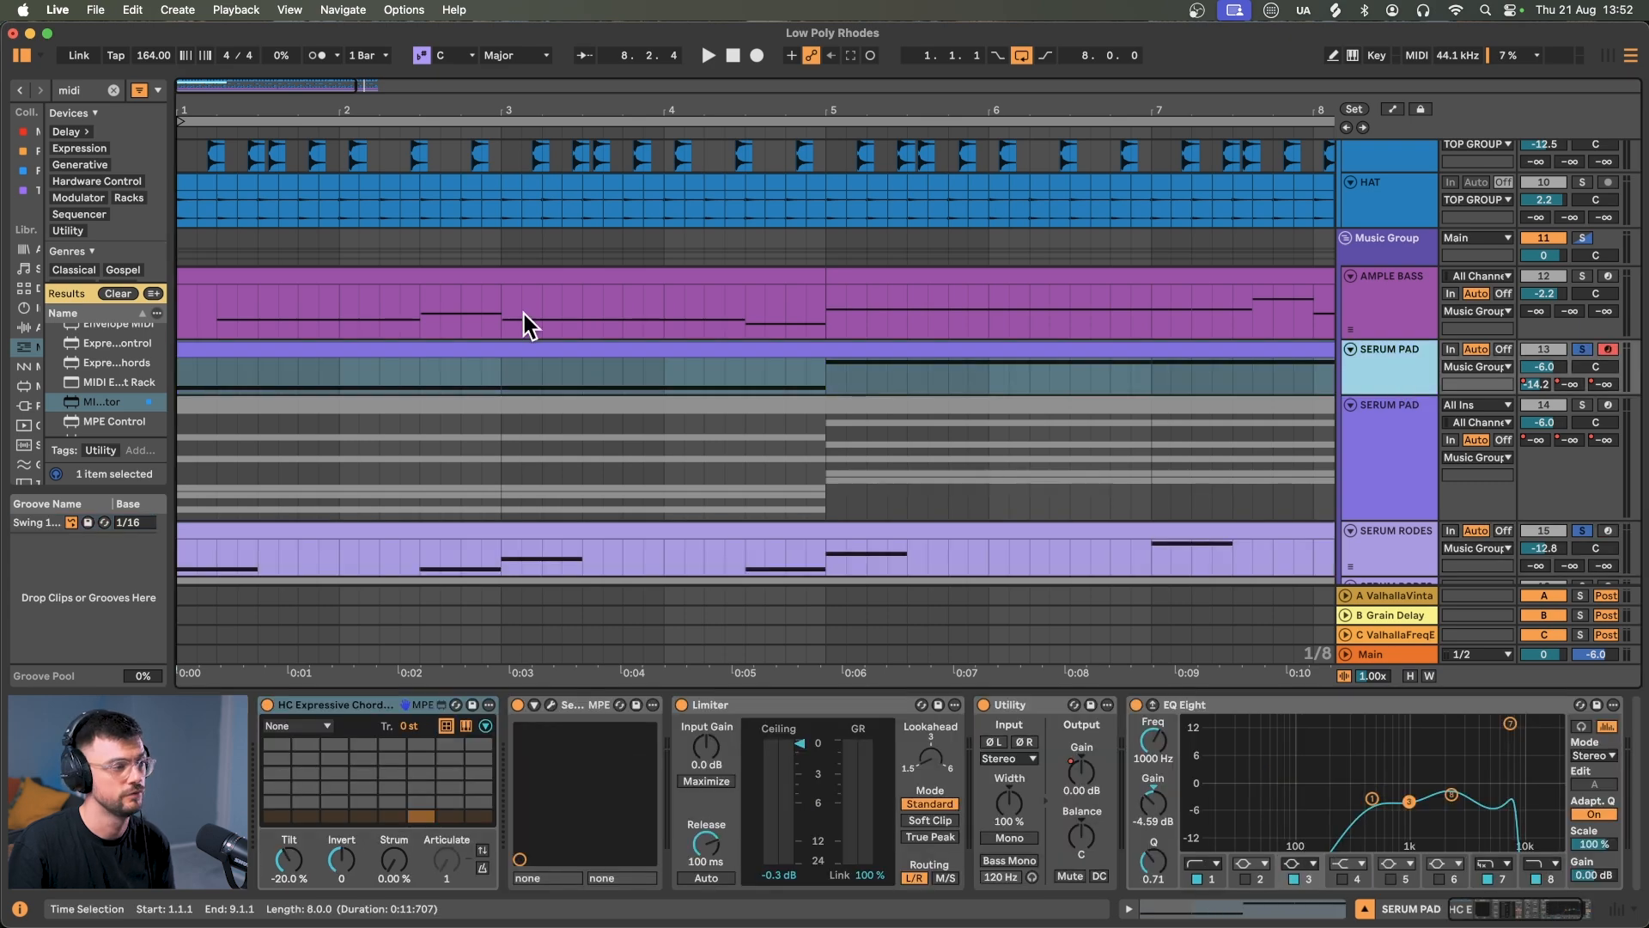
pyautogui.click(300, 347)
pyautogui.press('space')
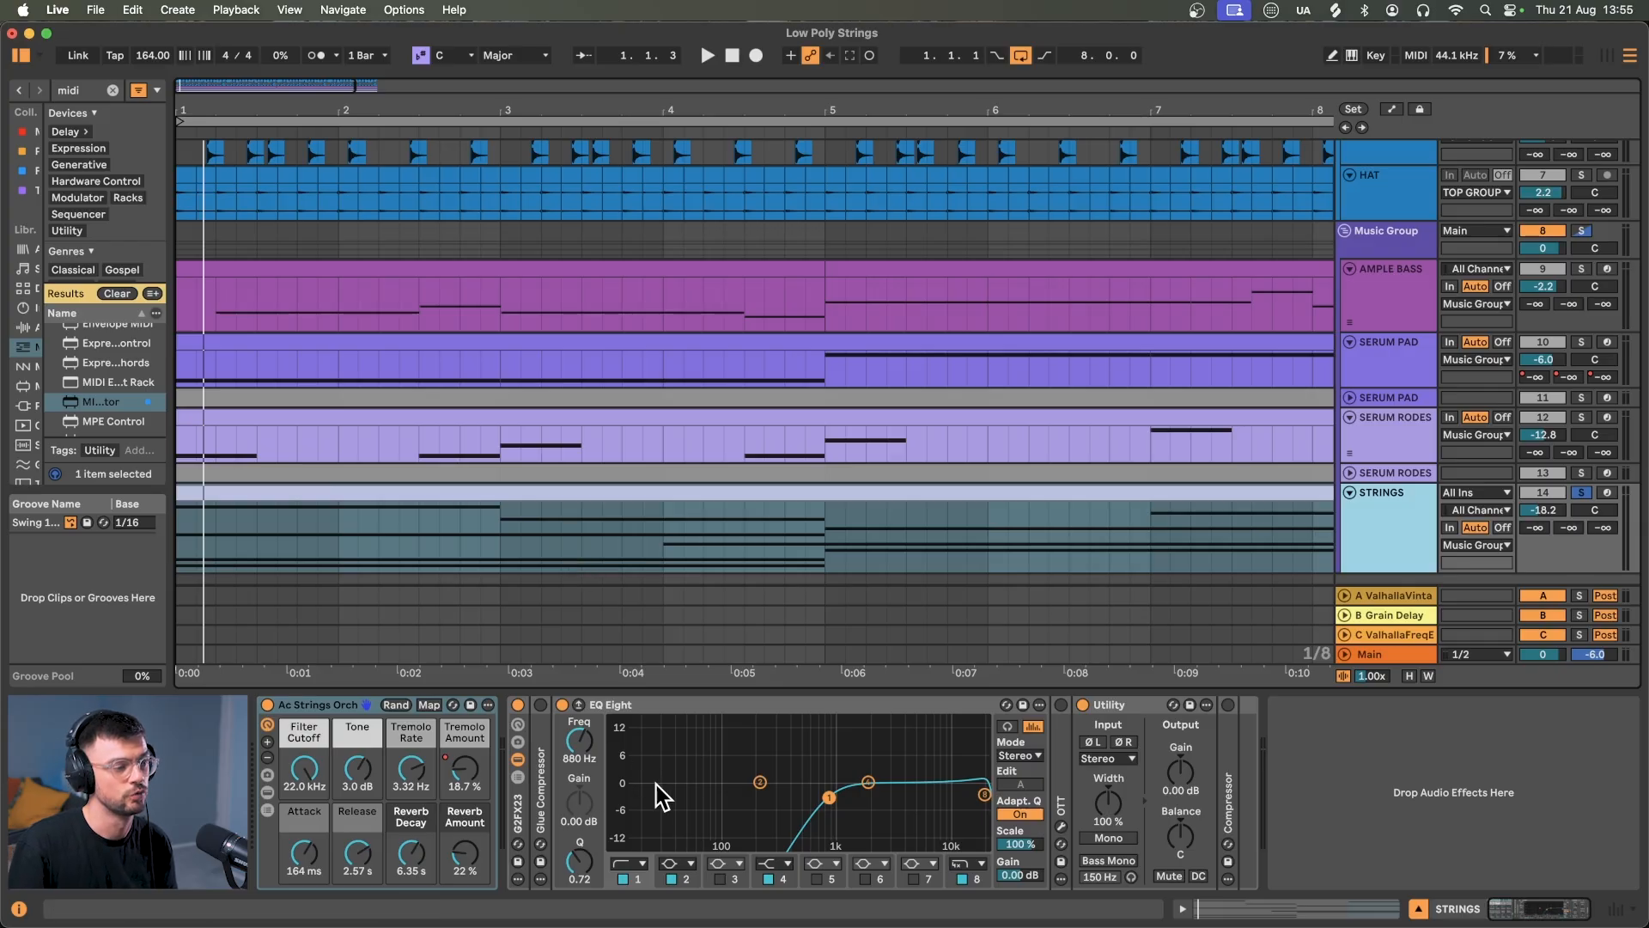
# Show the Tremolo Amount automation on the STRINGS track and play the strings
pyautogui.press('a')
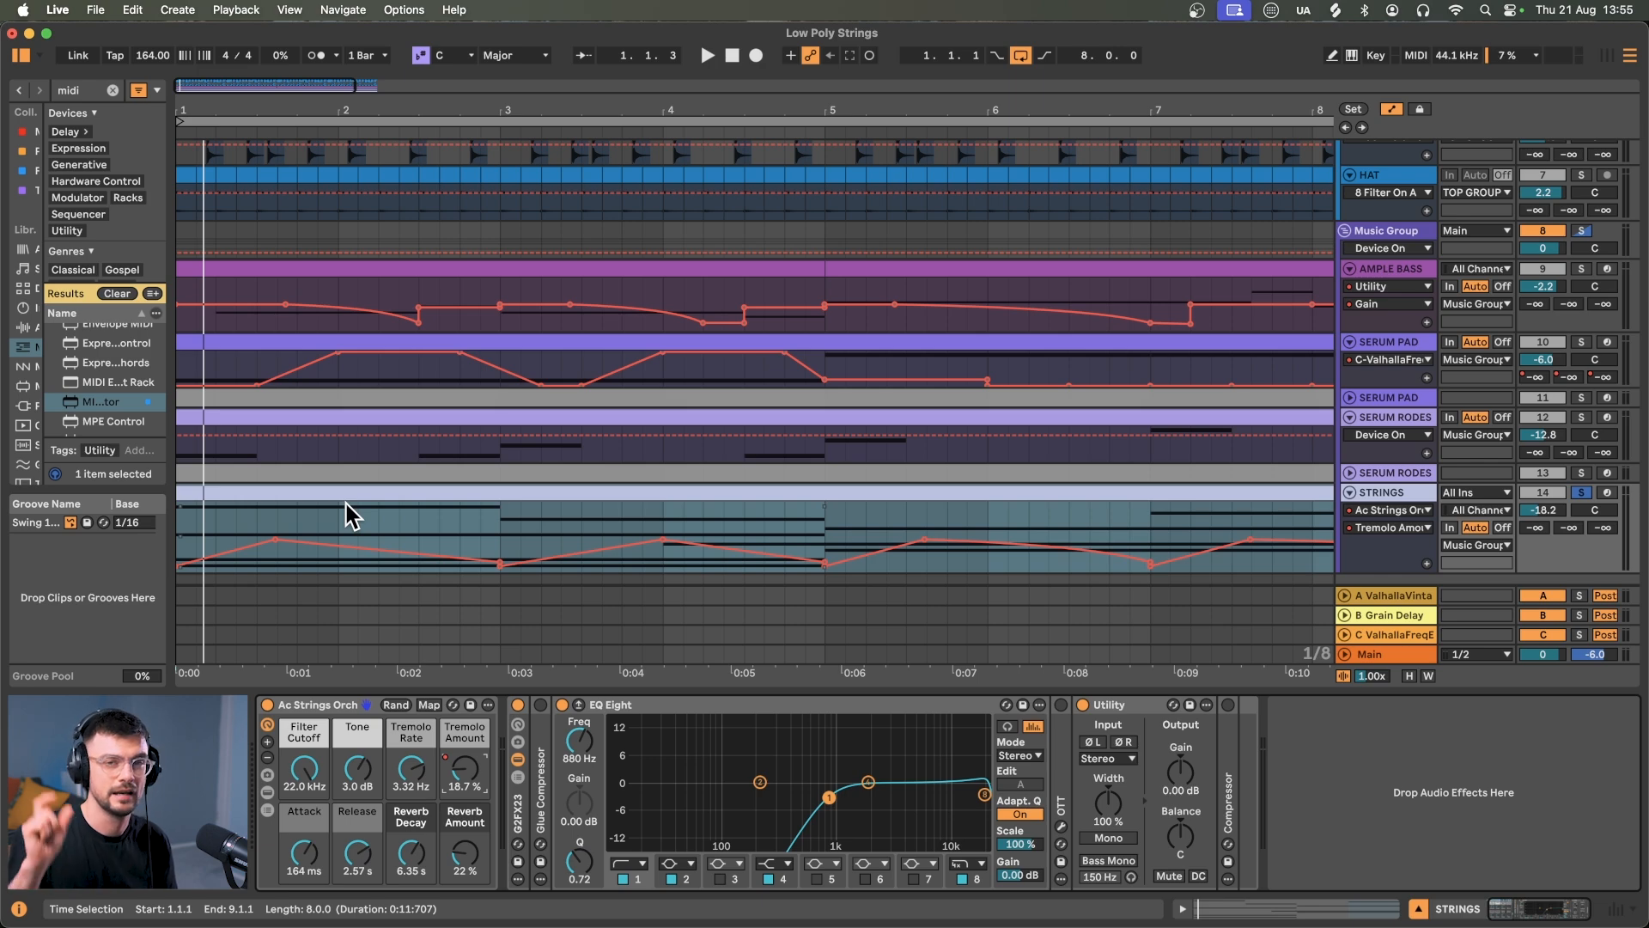
pyautogui.press('space')
pyautogui.moveTo(481, 561); pyautogui.dragTo(480, 504)
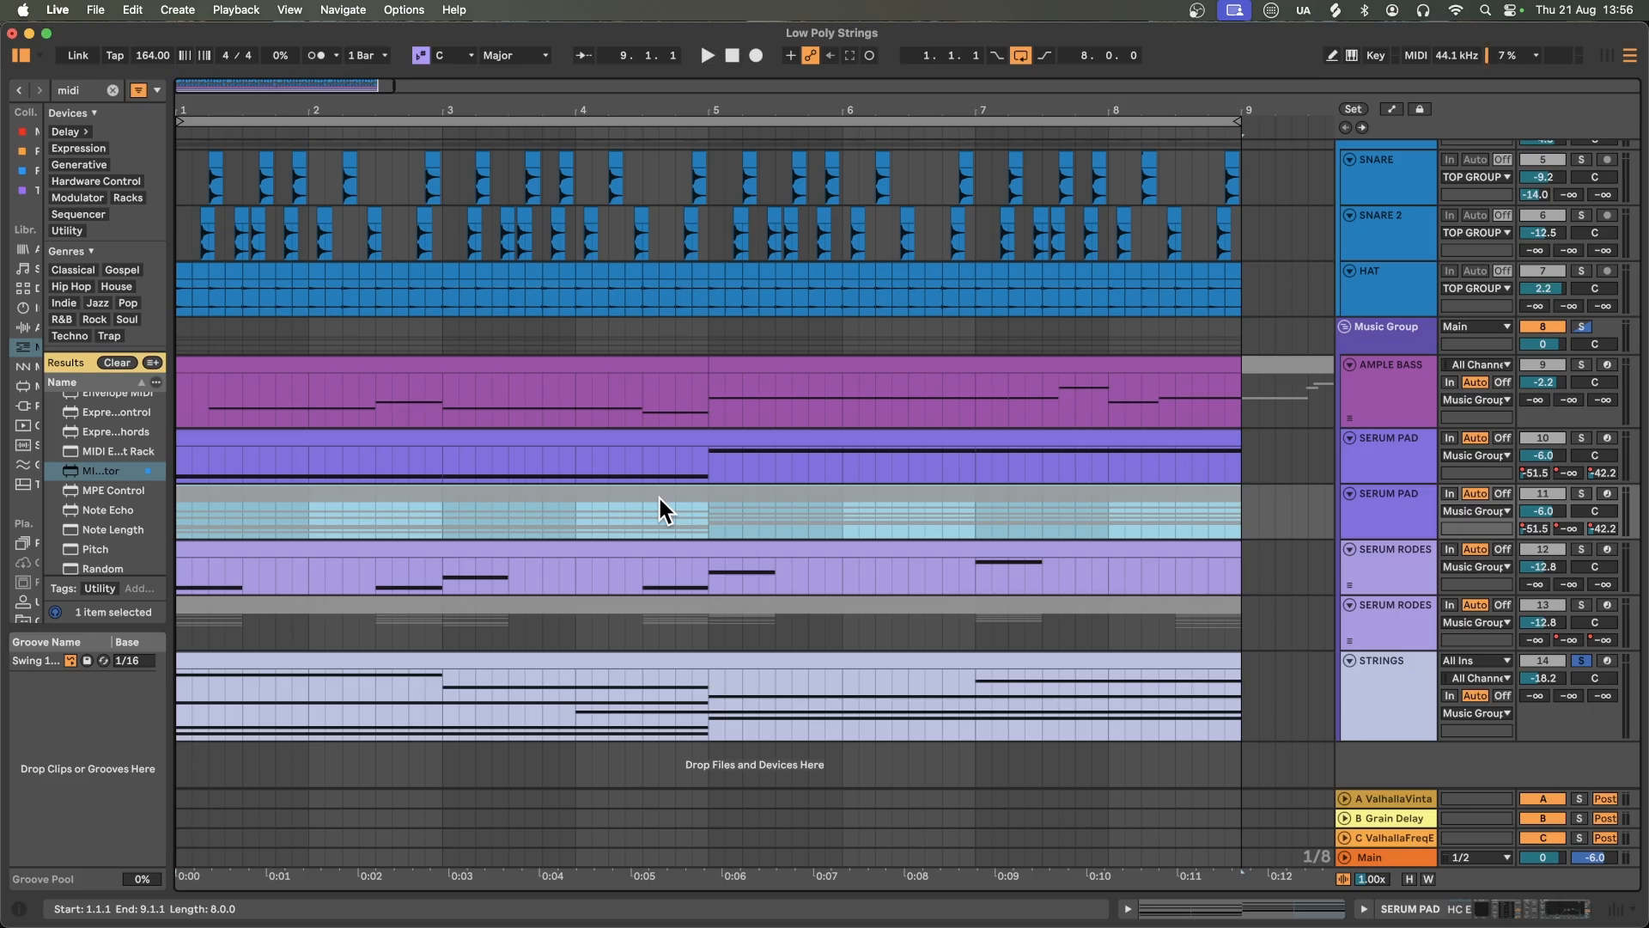
# Copy the deactivated SERUM PAD chord clip onto the STRINGS track and raise its C#3 note at bar 3 by an octave
pyautogui.moveTo(658, 495); pyautogui.dragTo(615, 661)
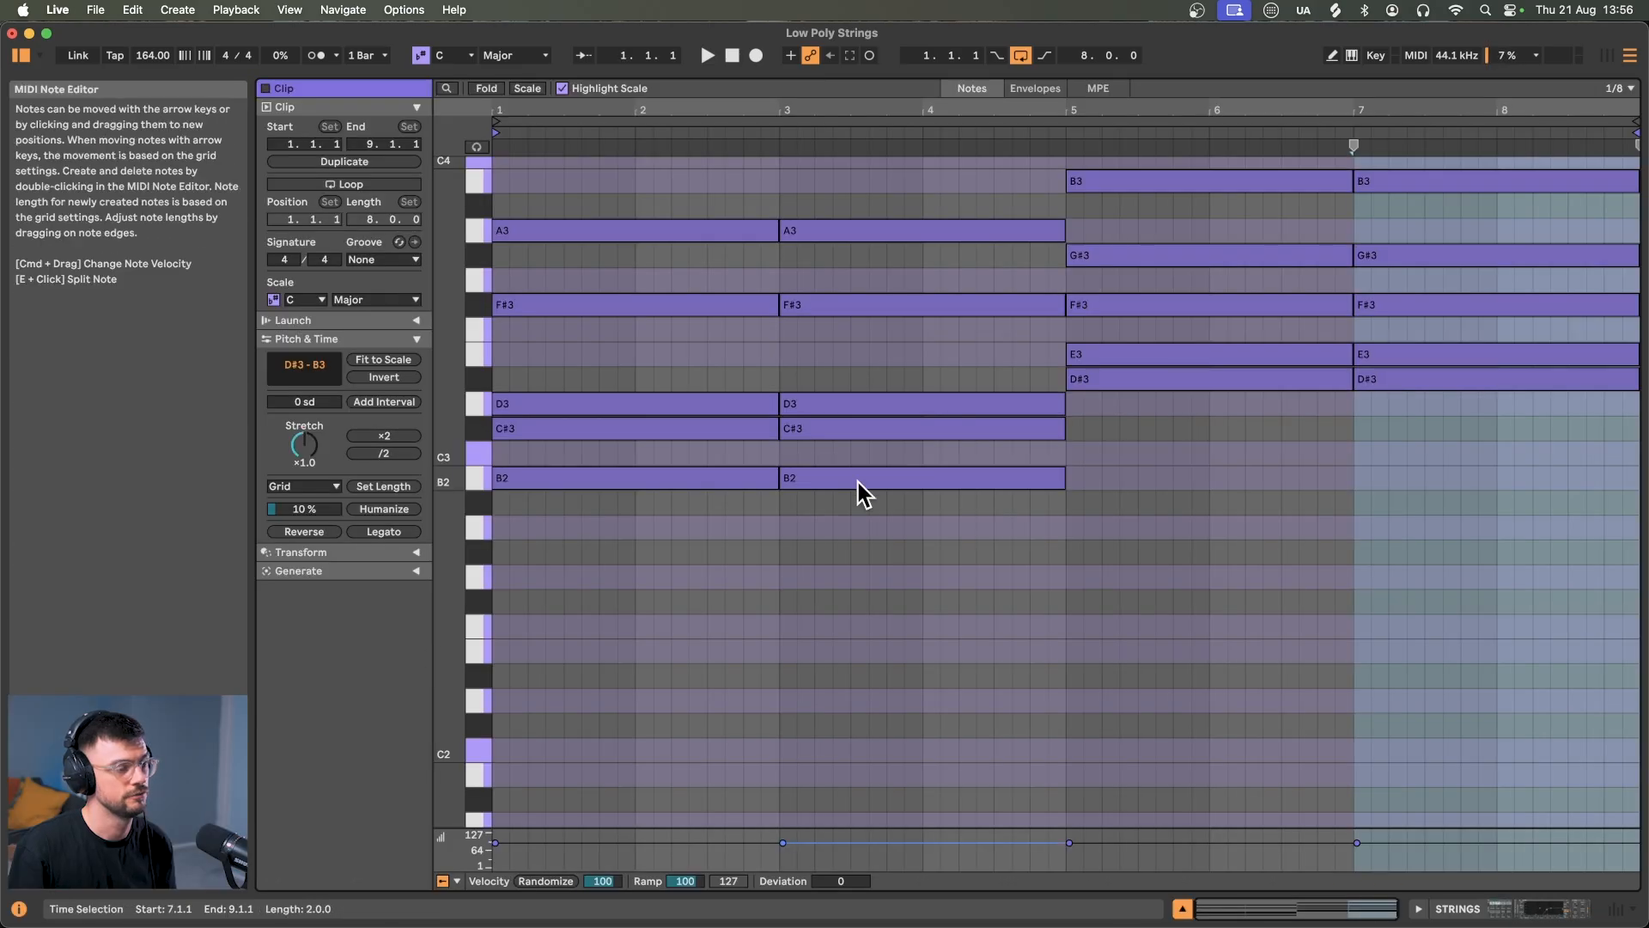
pyautogui.click(840, 303)
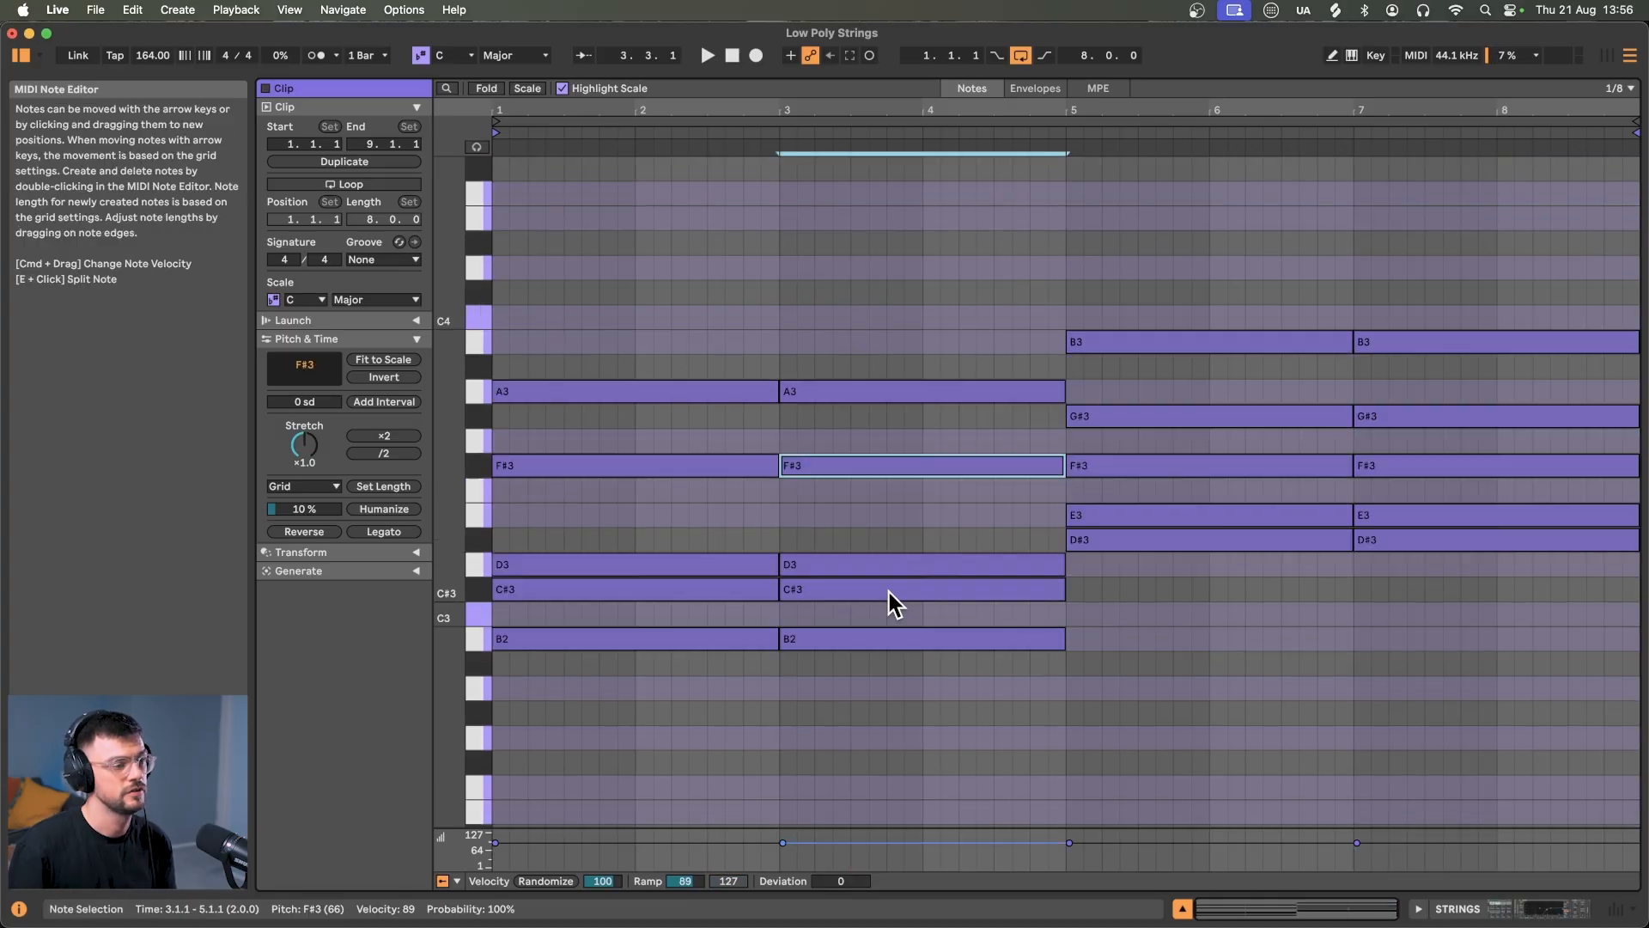
pyautogui.click(889, 592)
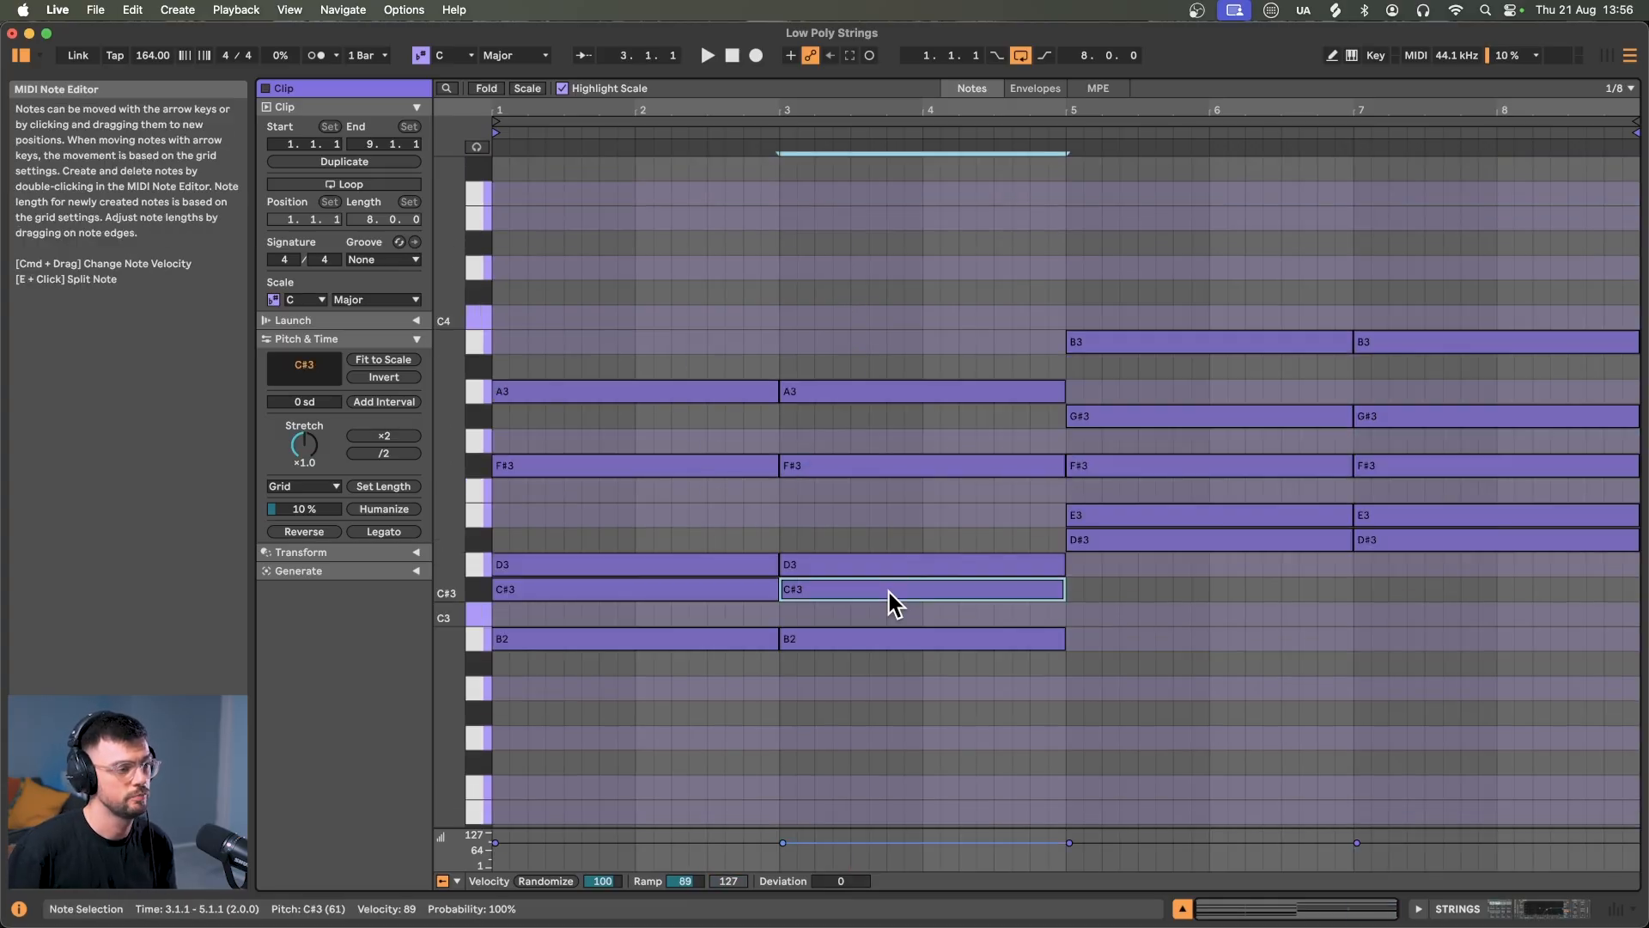
pyautogui.hotkey('shift', 'Up')
# In the strings chords, lower the G#3 note at bar 5 by an octave and raise the E3 note at bar 7 by an octave
pyautogui.click(1170, 416)
pyautogui.hotkey('shift', 'Down')
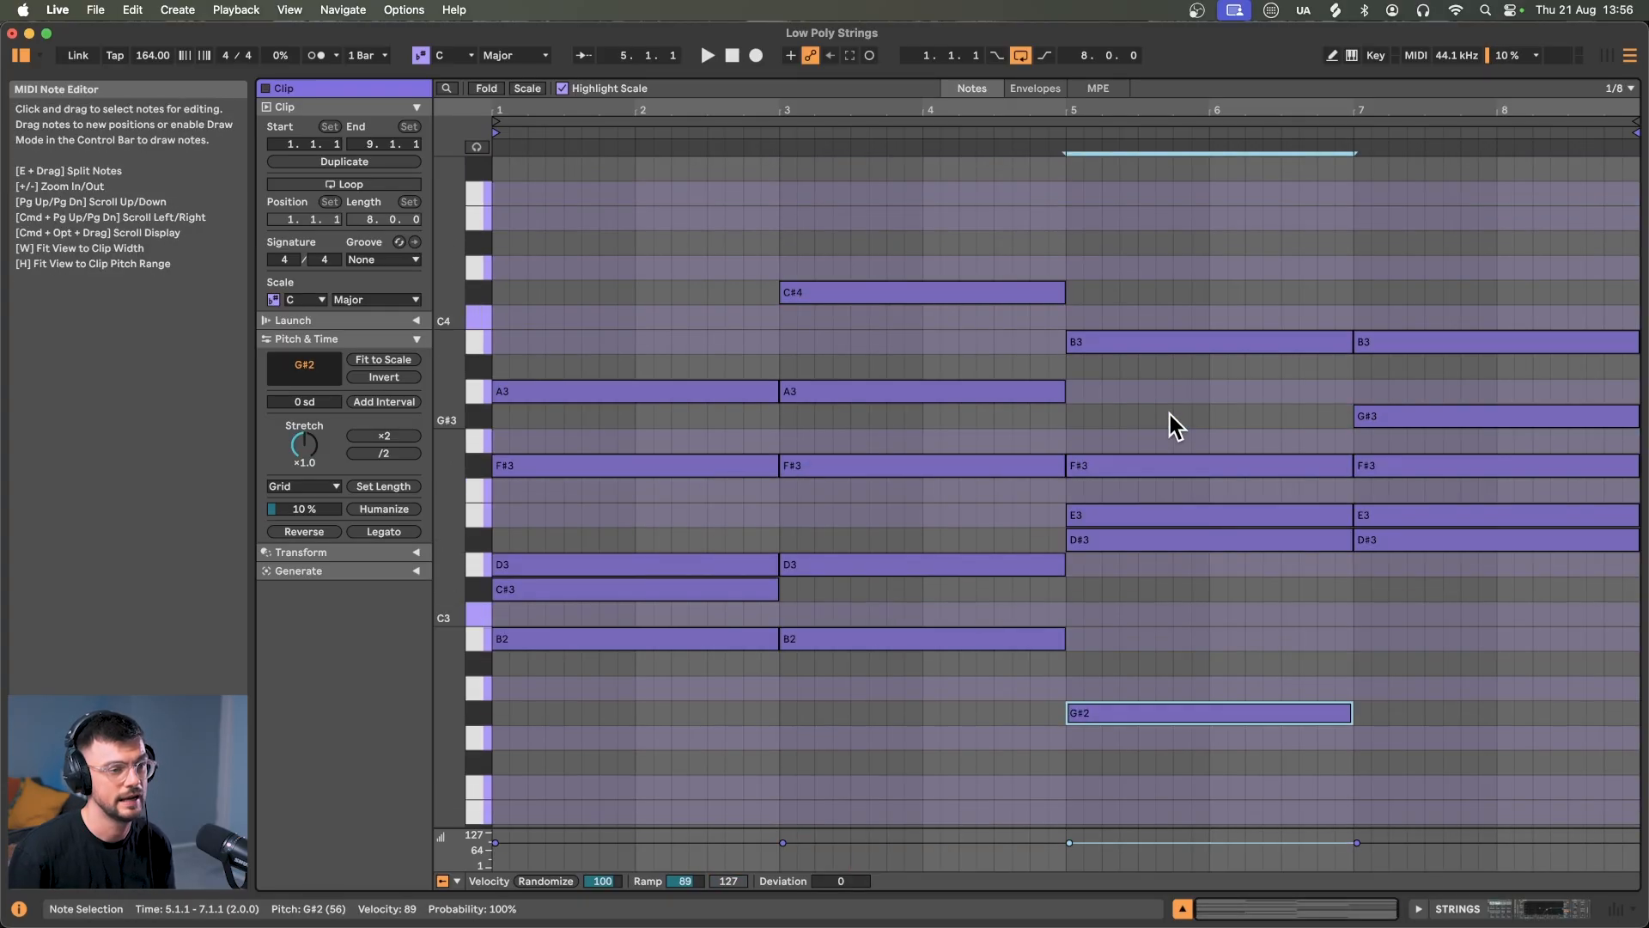
pyautogui.click(1419, 510)
pyautogui.hotkey('shift', 'Up')
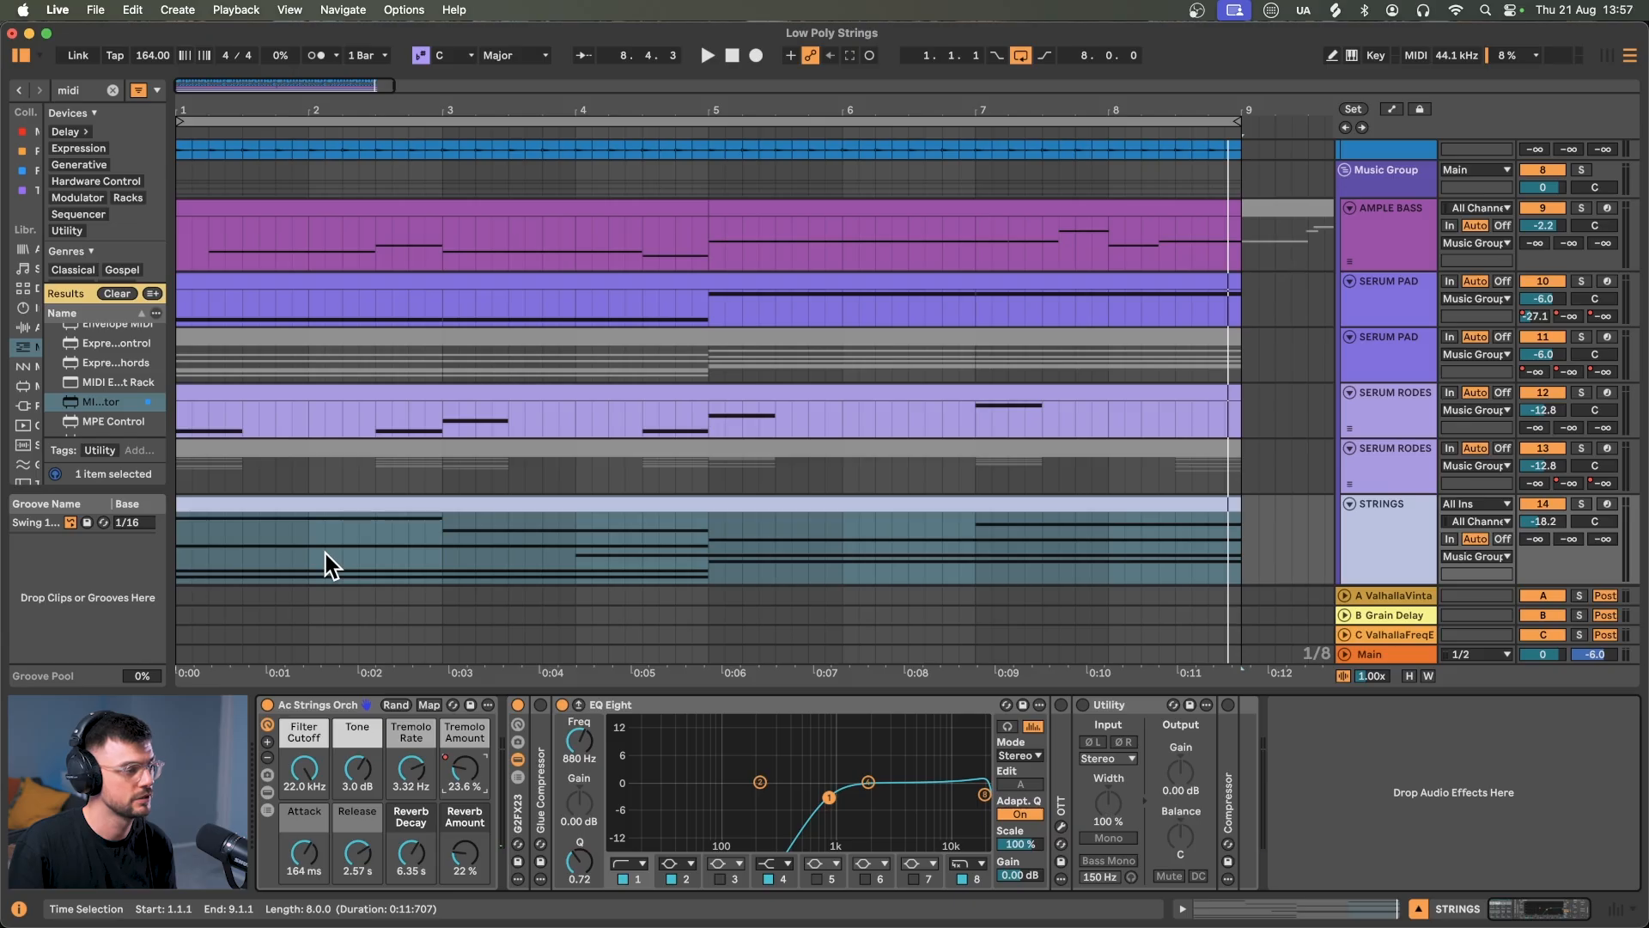
# Select the STRINGS clip and play the arrangement with the revoiced strings
pyautogui.click(280, 501)
pyautogui.press('space')
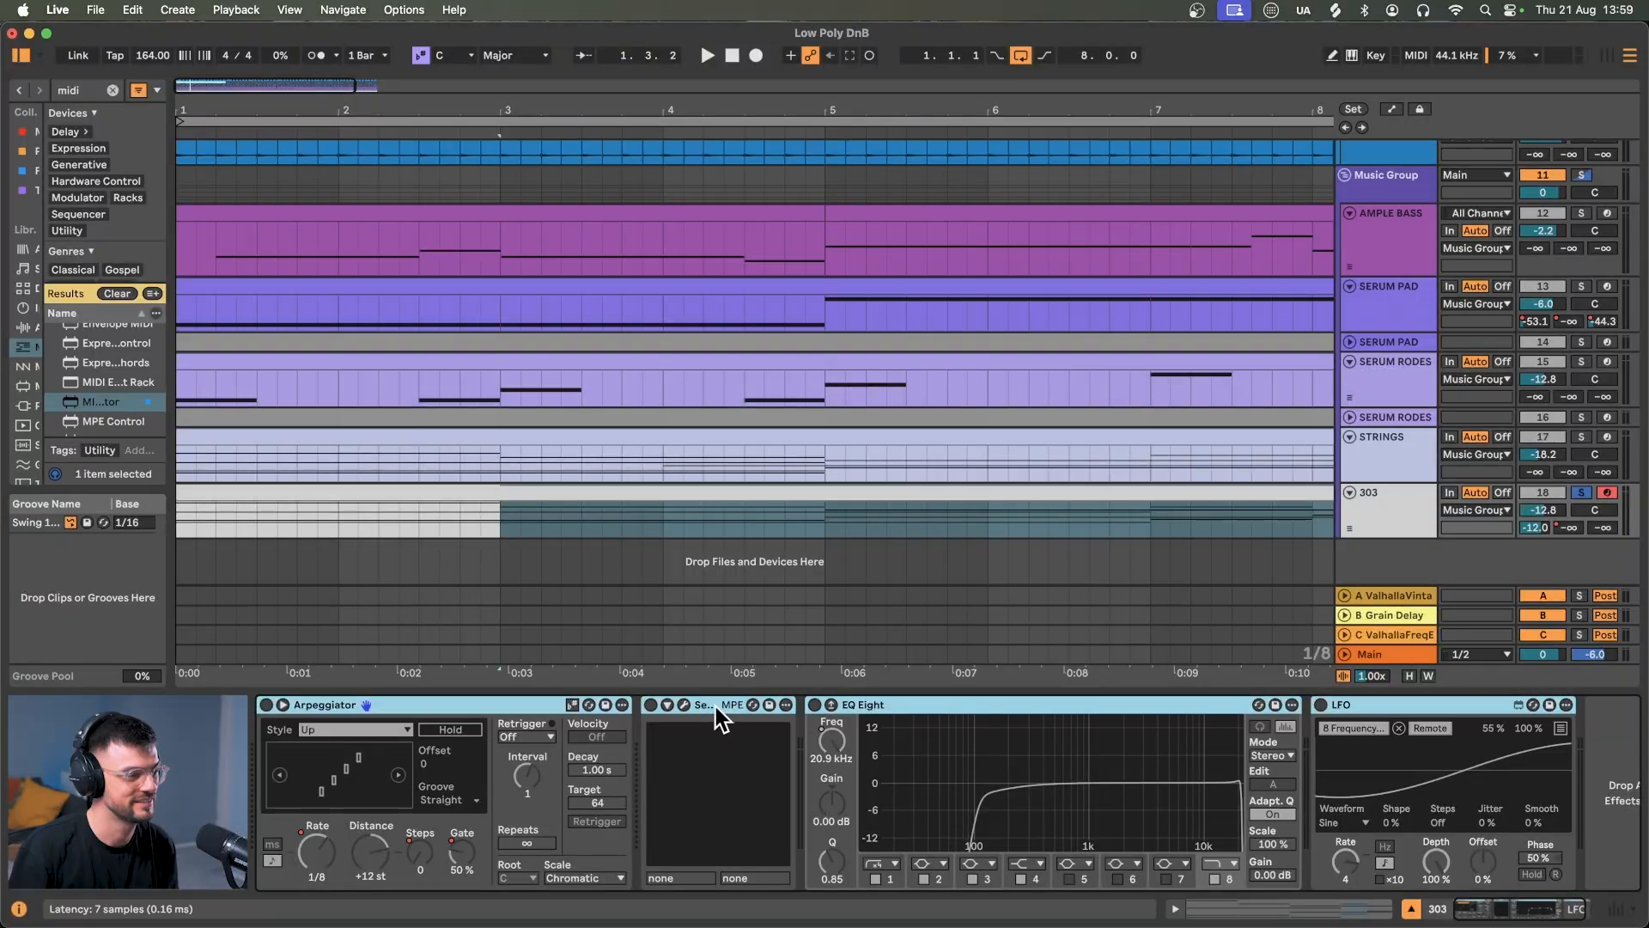
# Open the Serum 2 plug-in window on the 303 track
pyautogui.click(715, 705)
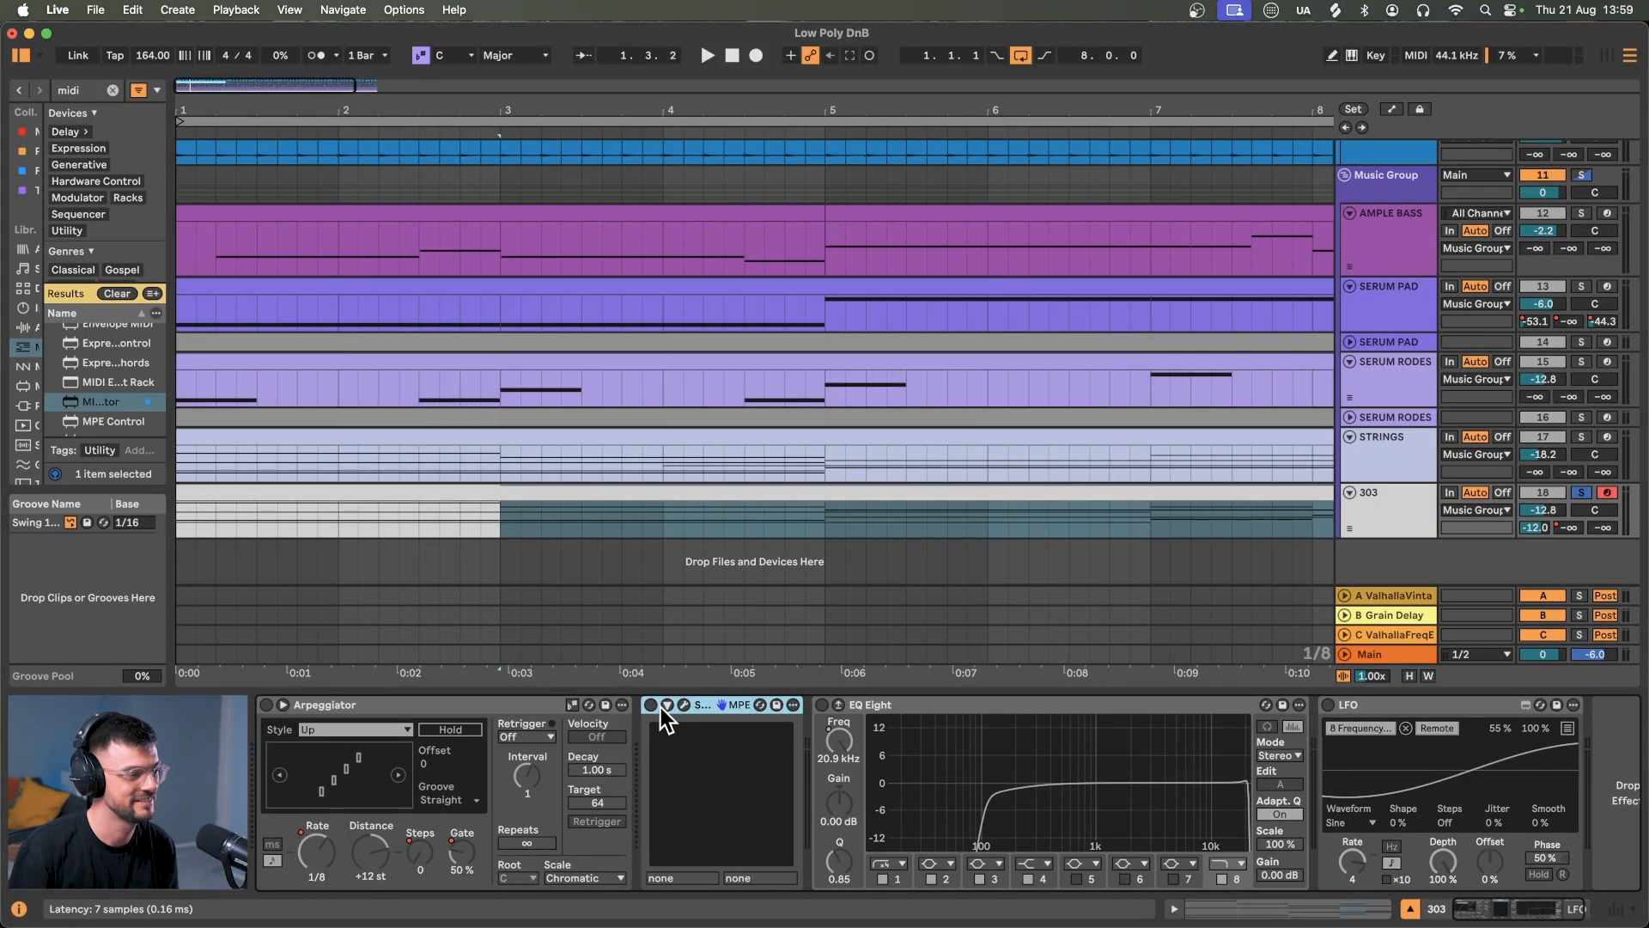
pyautogui.click(684, 705)
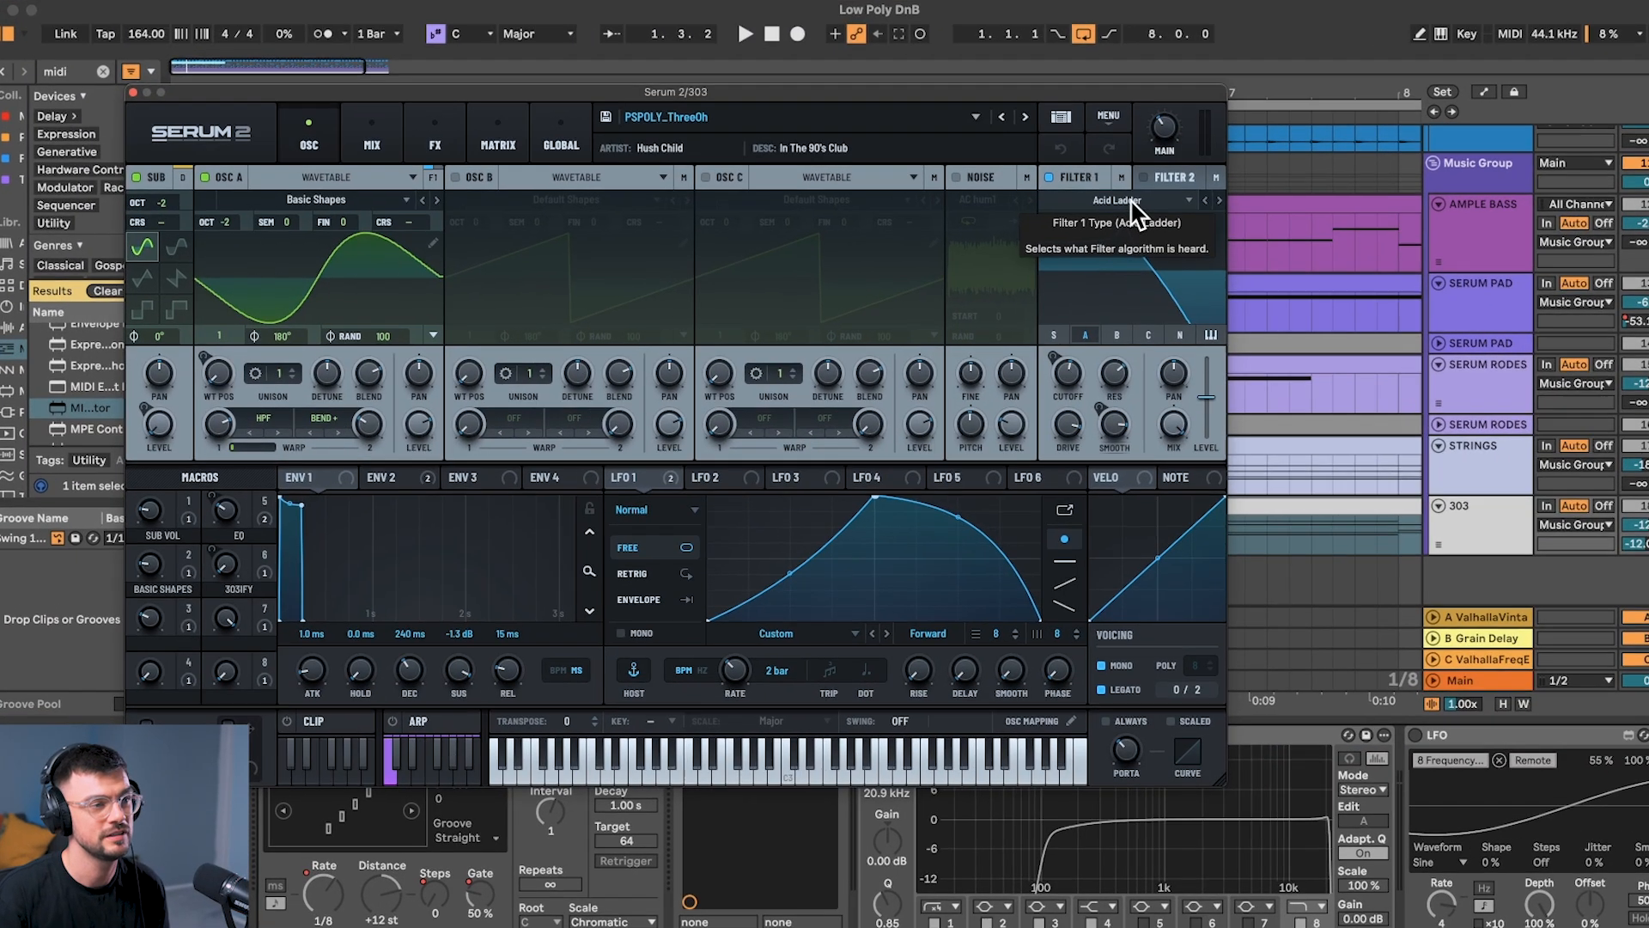
# Look through Filter 1's S2 Filters types in Serum and leave Acid Ladder selected
pyautogui.click(1065, 210)
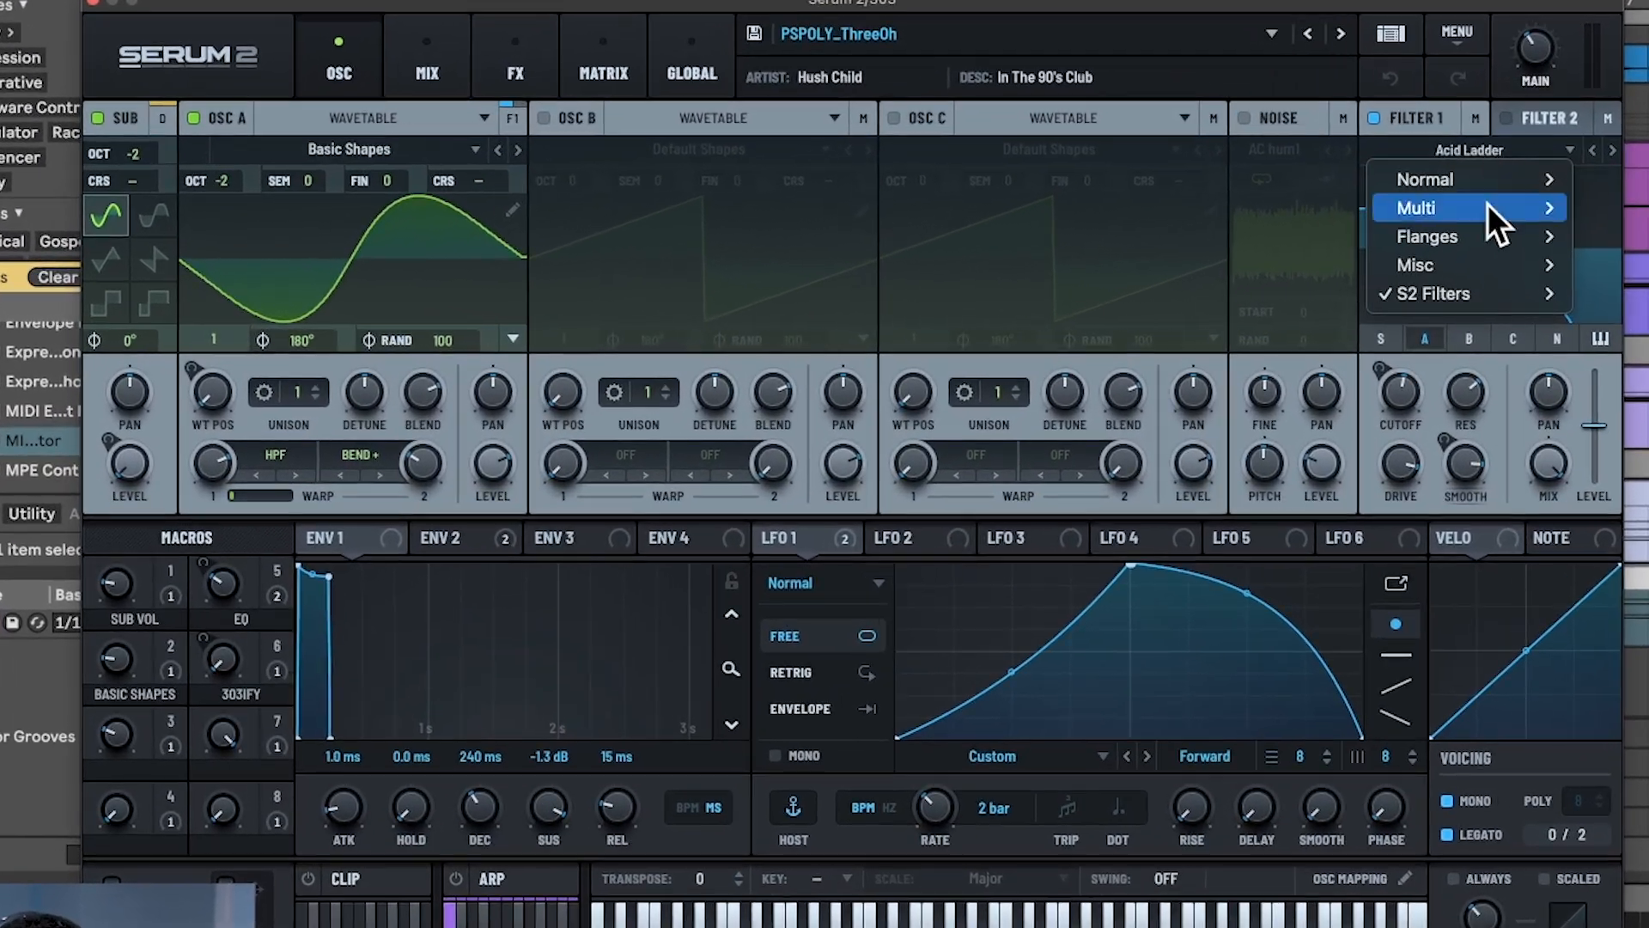
pyautogui.moveTo(1433, 303)
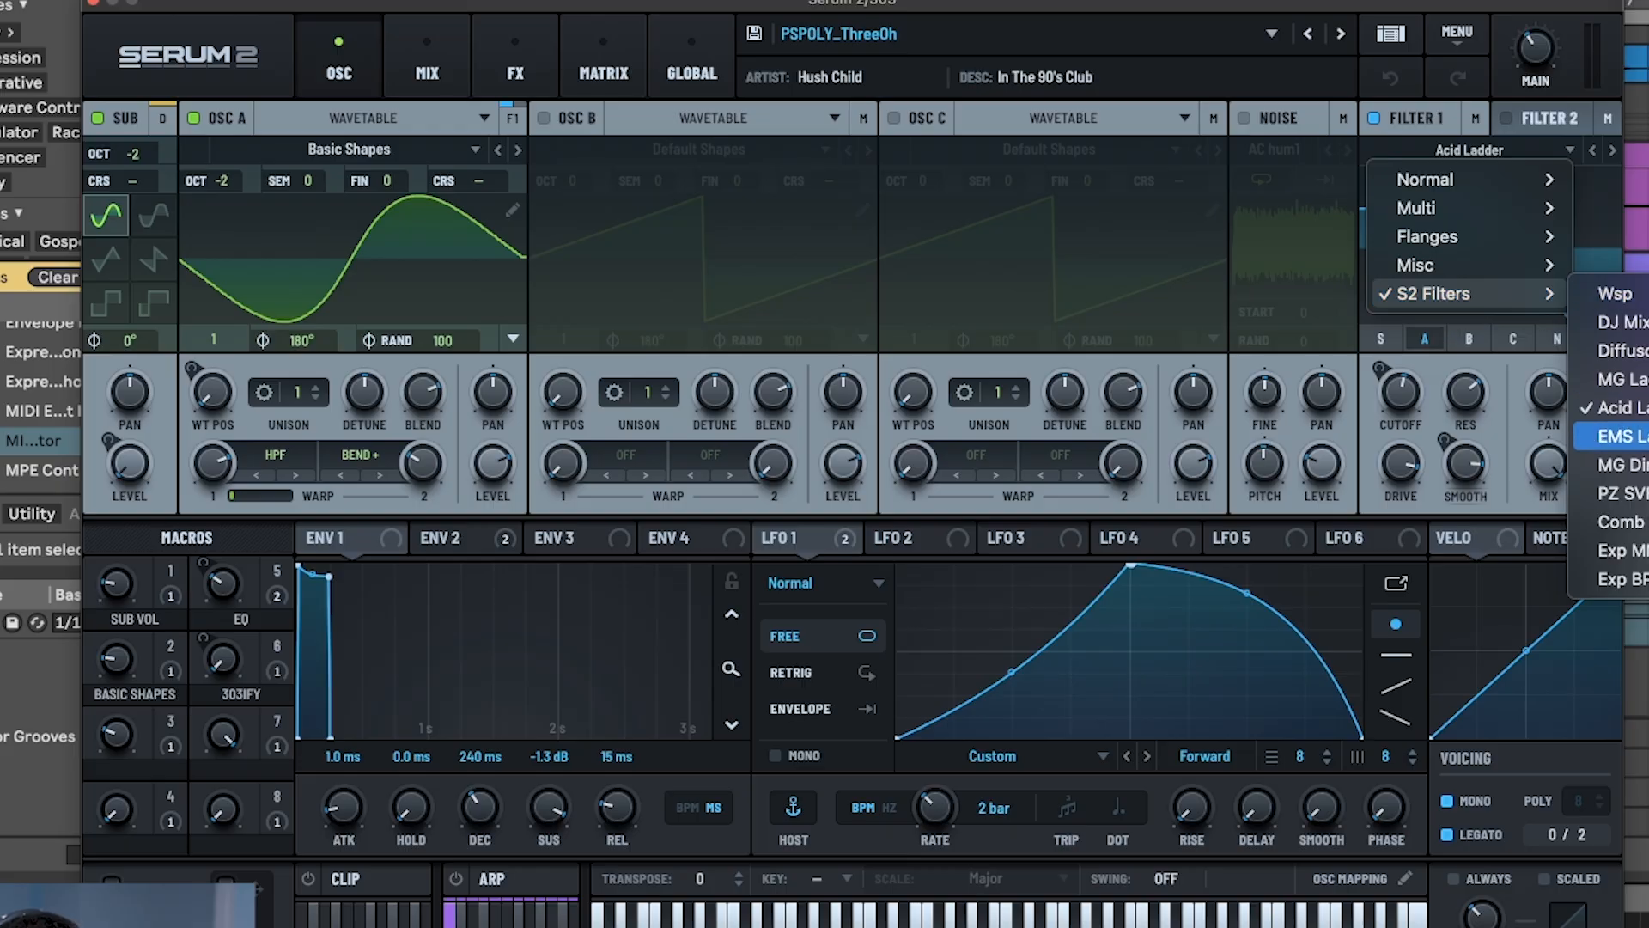
pyautogui.click(1237, 239)
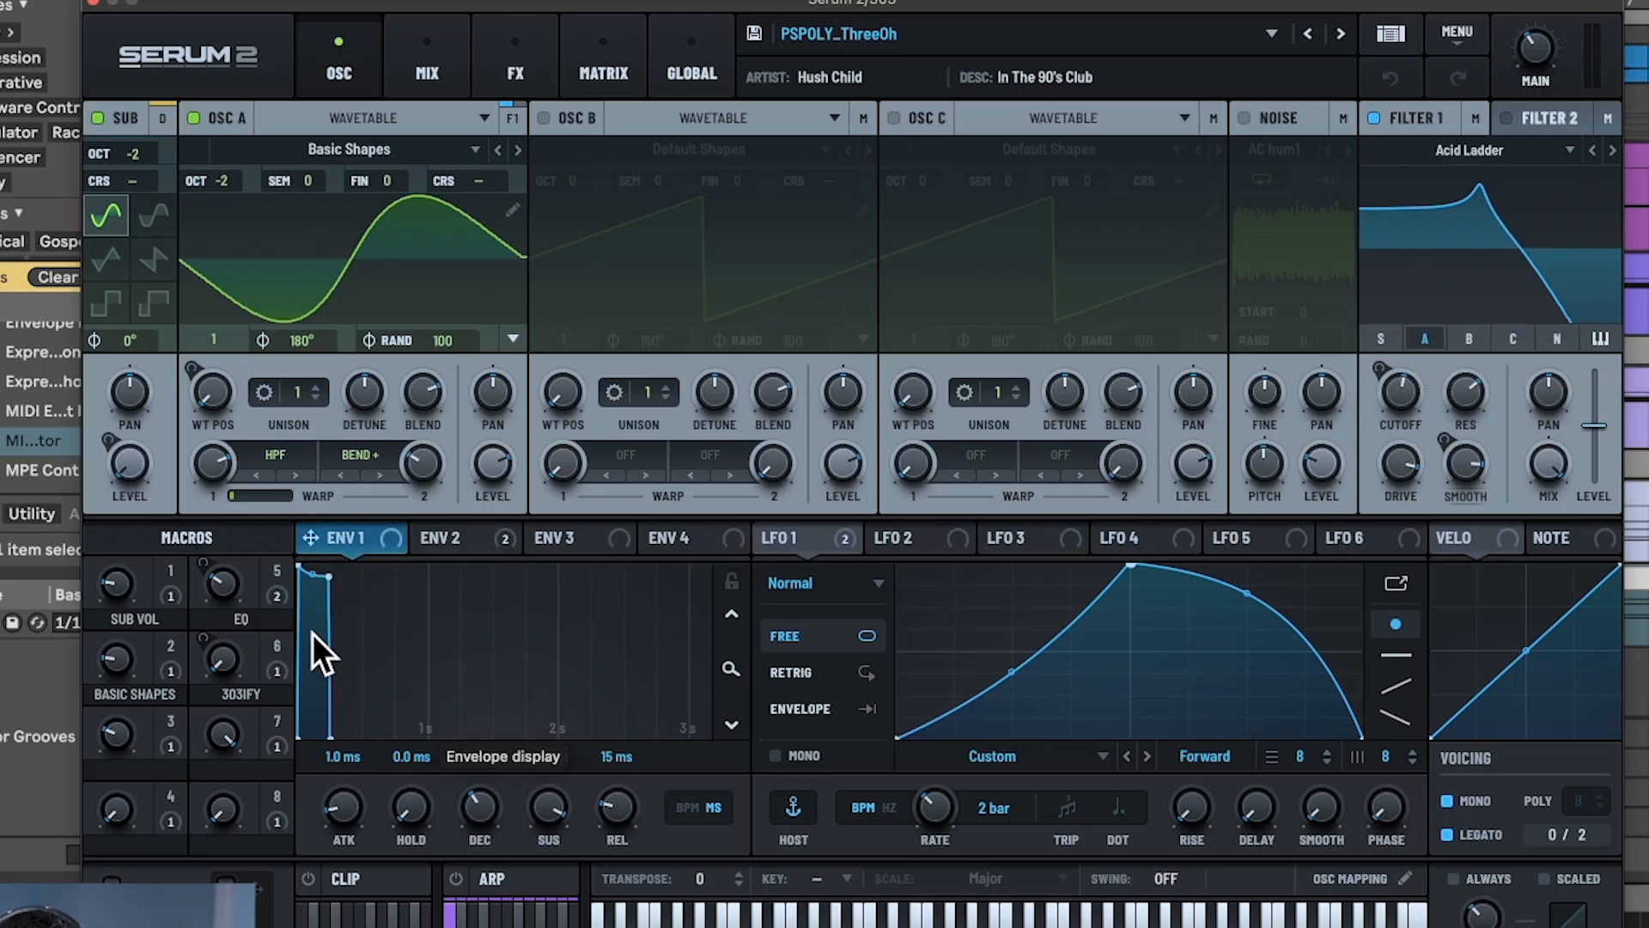
# Display Envelope 2 and inspect which destinations it modulates
pyautogui.click(440, 534)
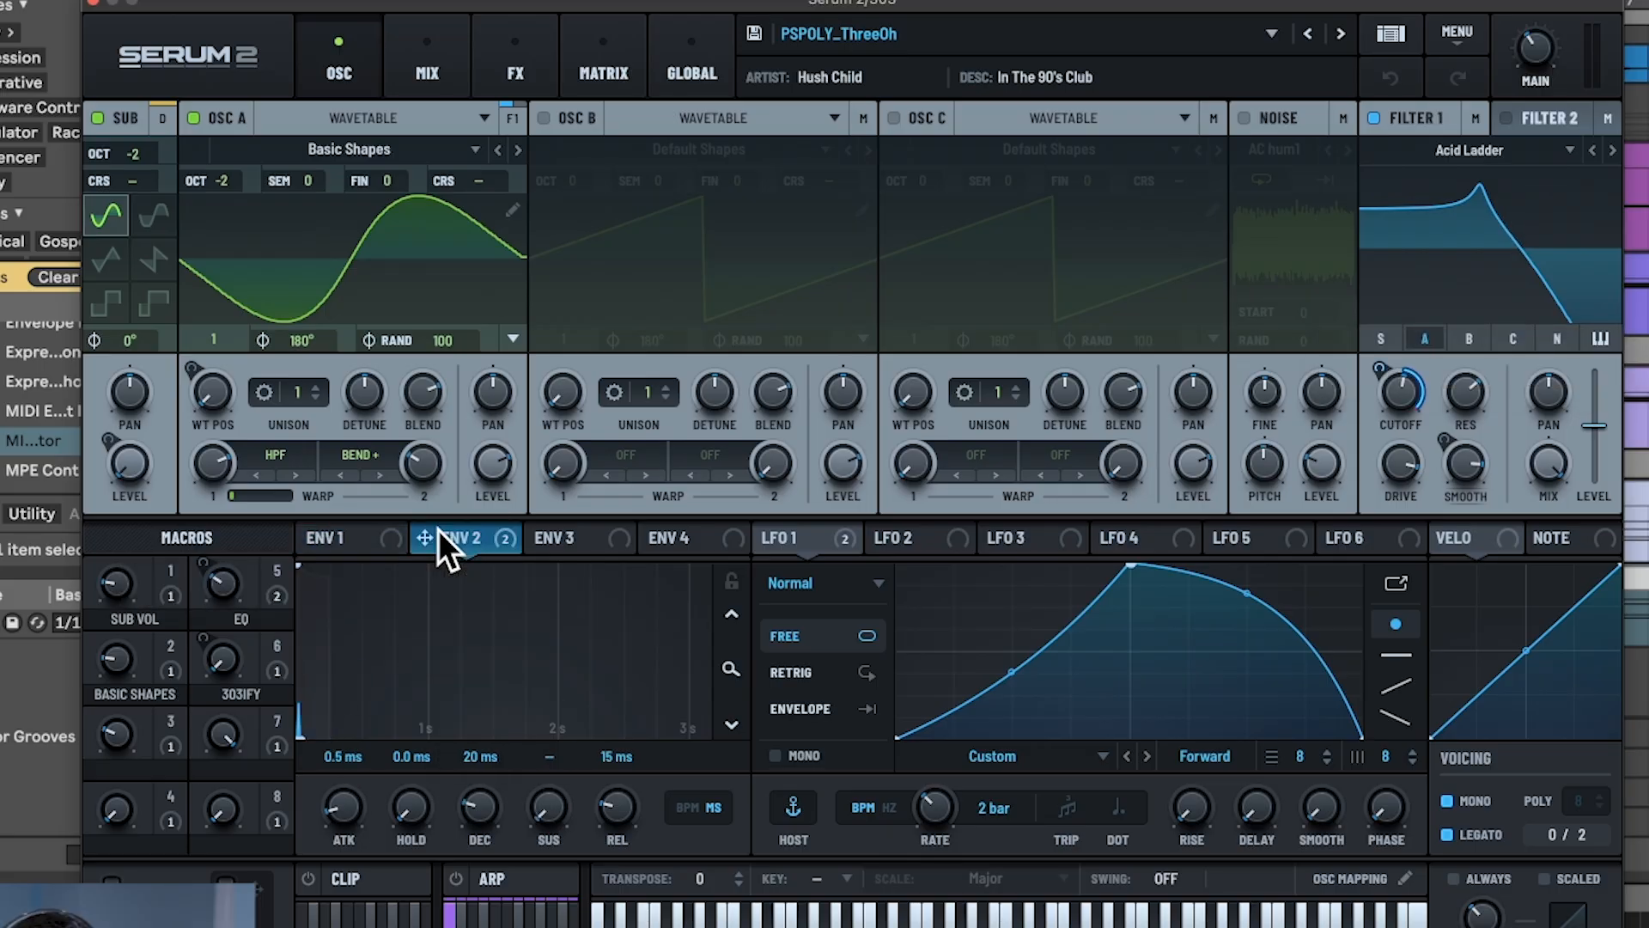
pyautogui.rightClick(439, 529)
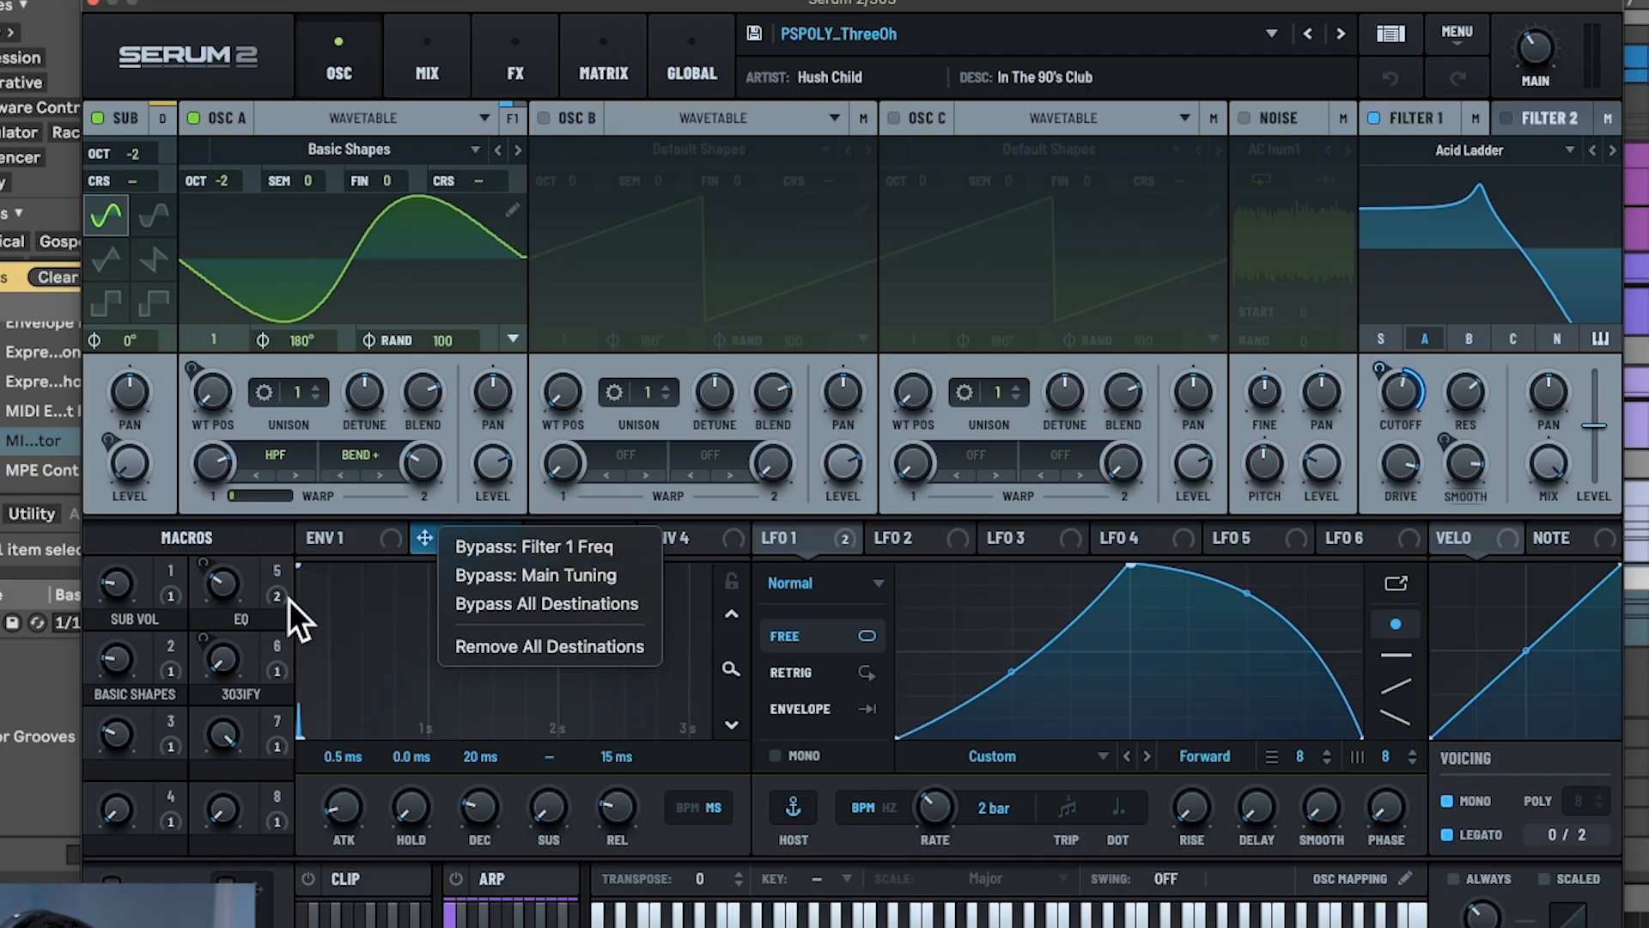
pyautogui.click(332, 595)
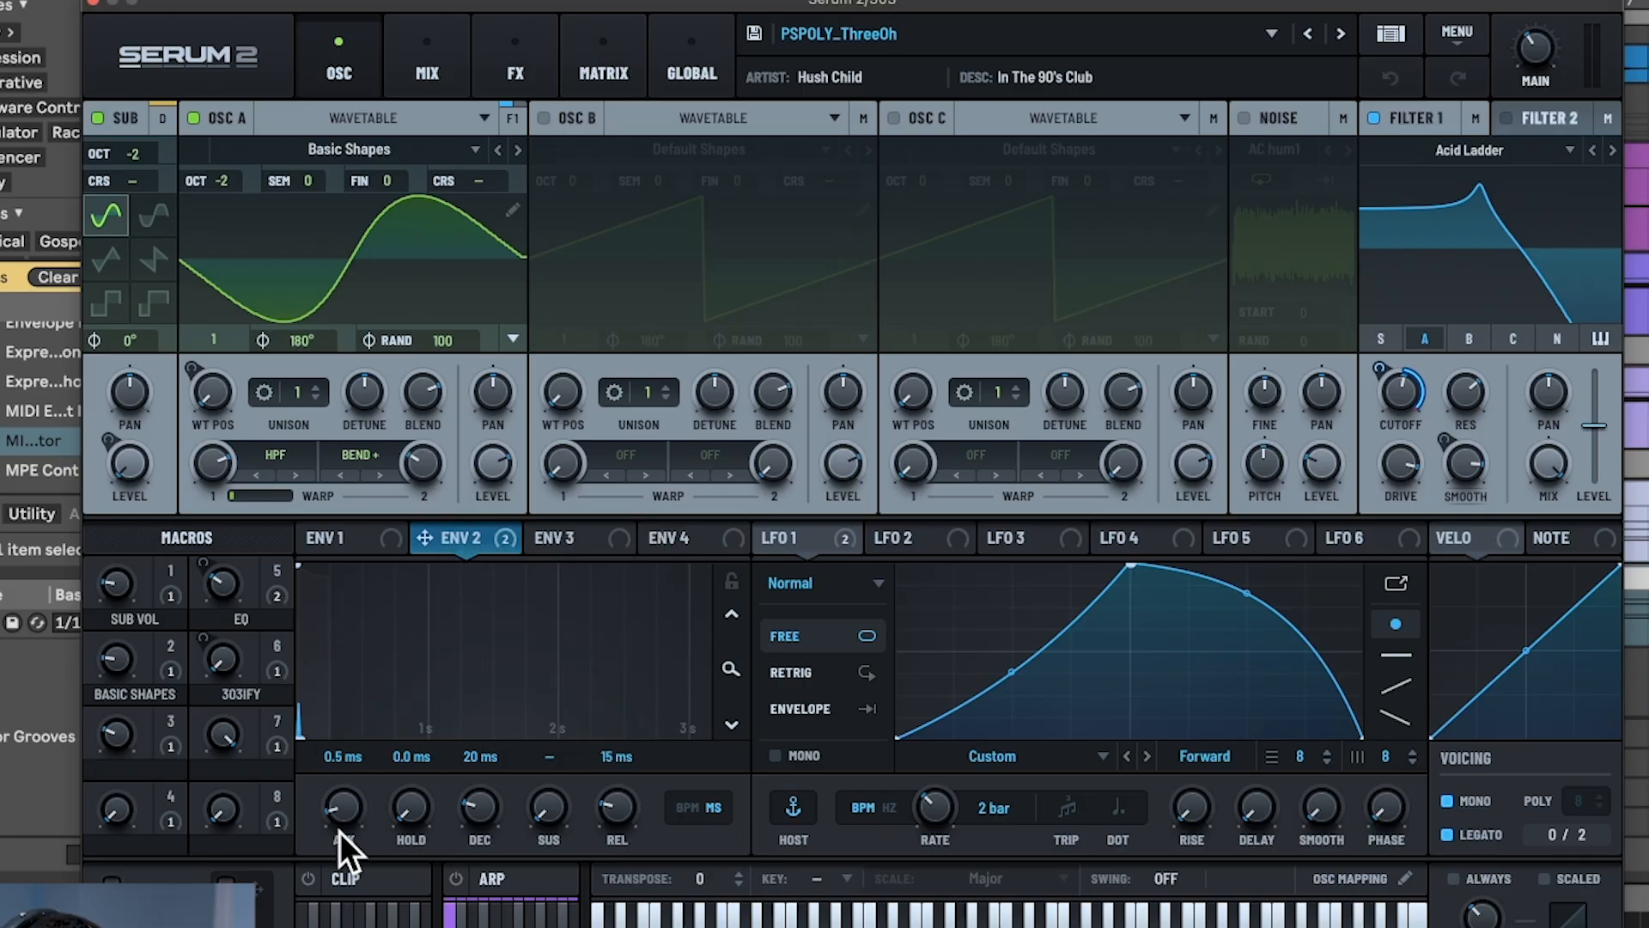
# Try a 793 ms attack on Envelope 2 and undo it
pyautogui.moveTo(339, 802); pyautogui.dragTo(375, 729)
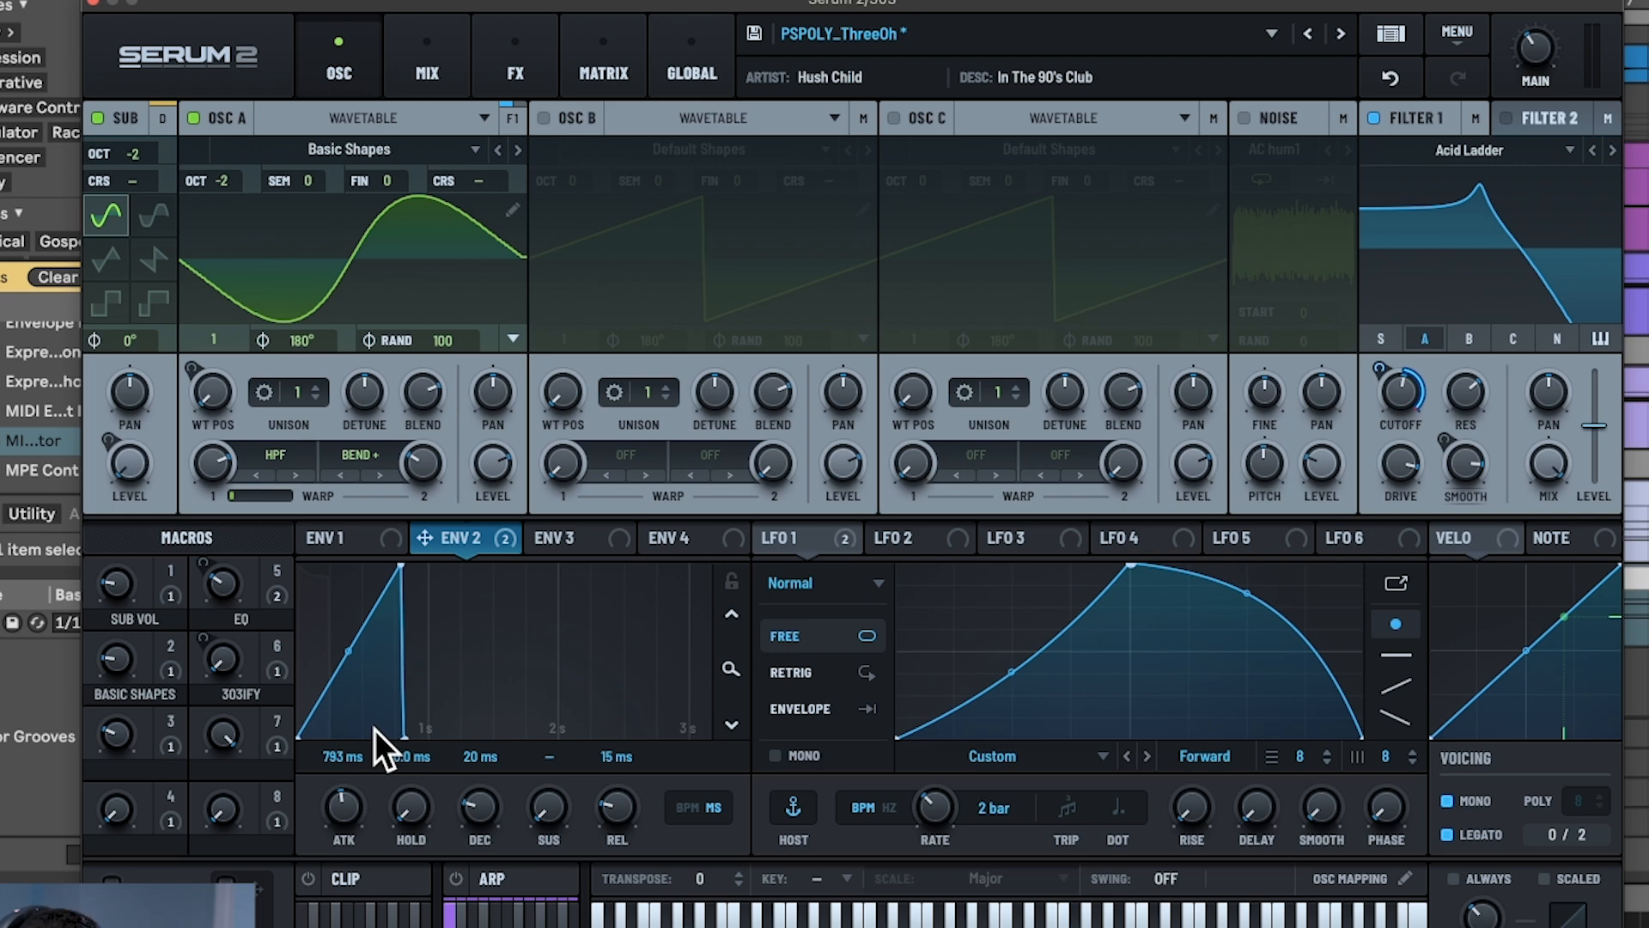
pyautogui.press('super+z')
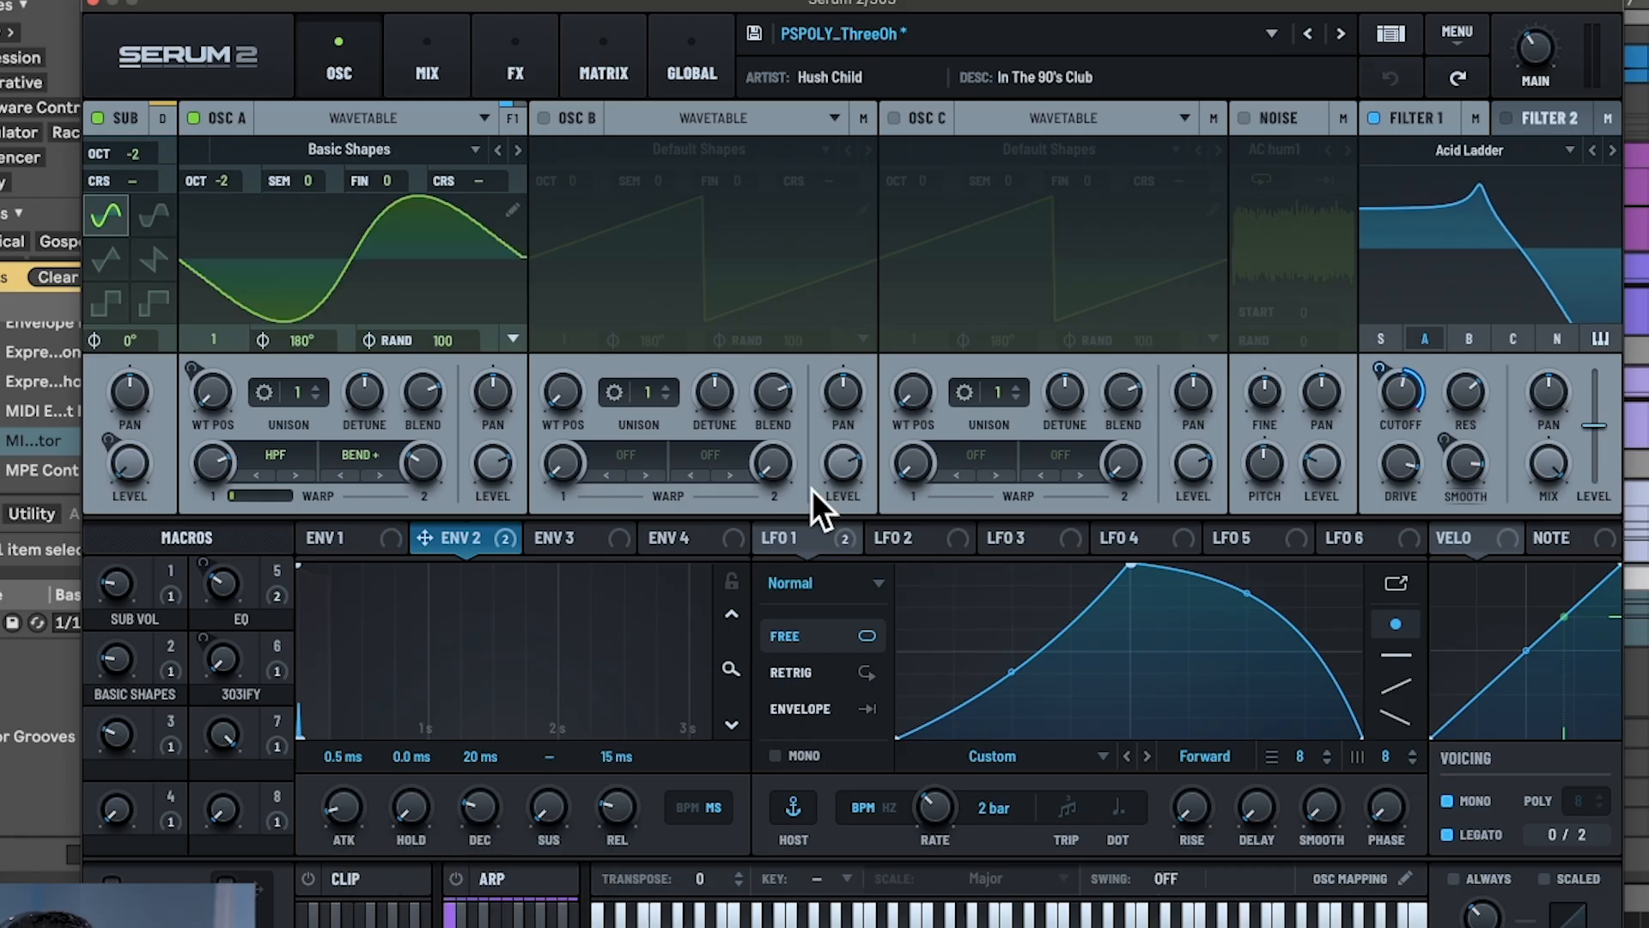
# Review Envelope 2's destinations and the patch's effects chain, closing the Serum window when done
pyautogui.rightClick(479, 529)
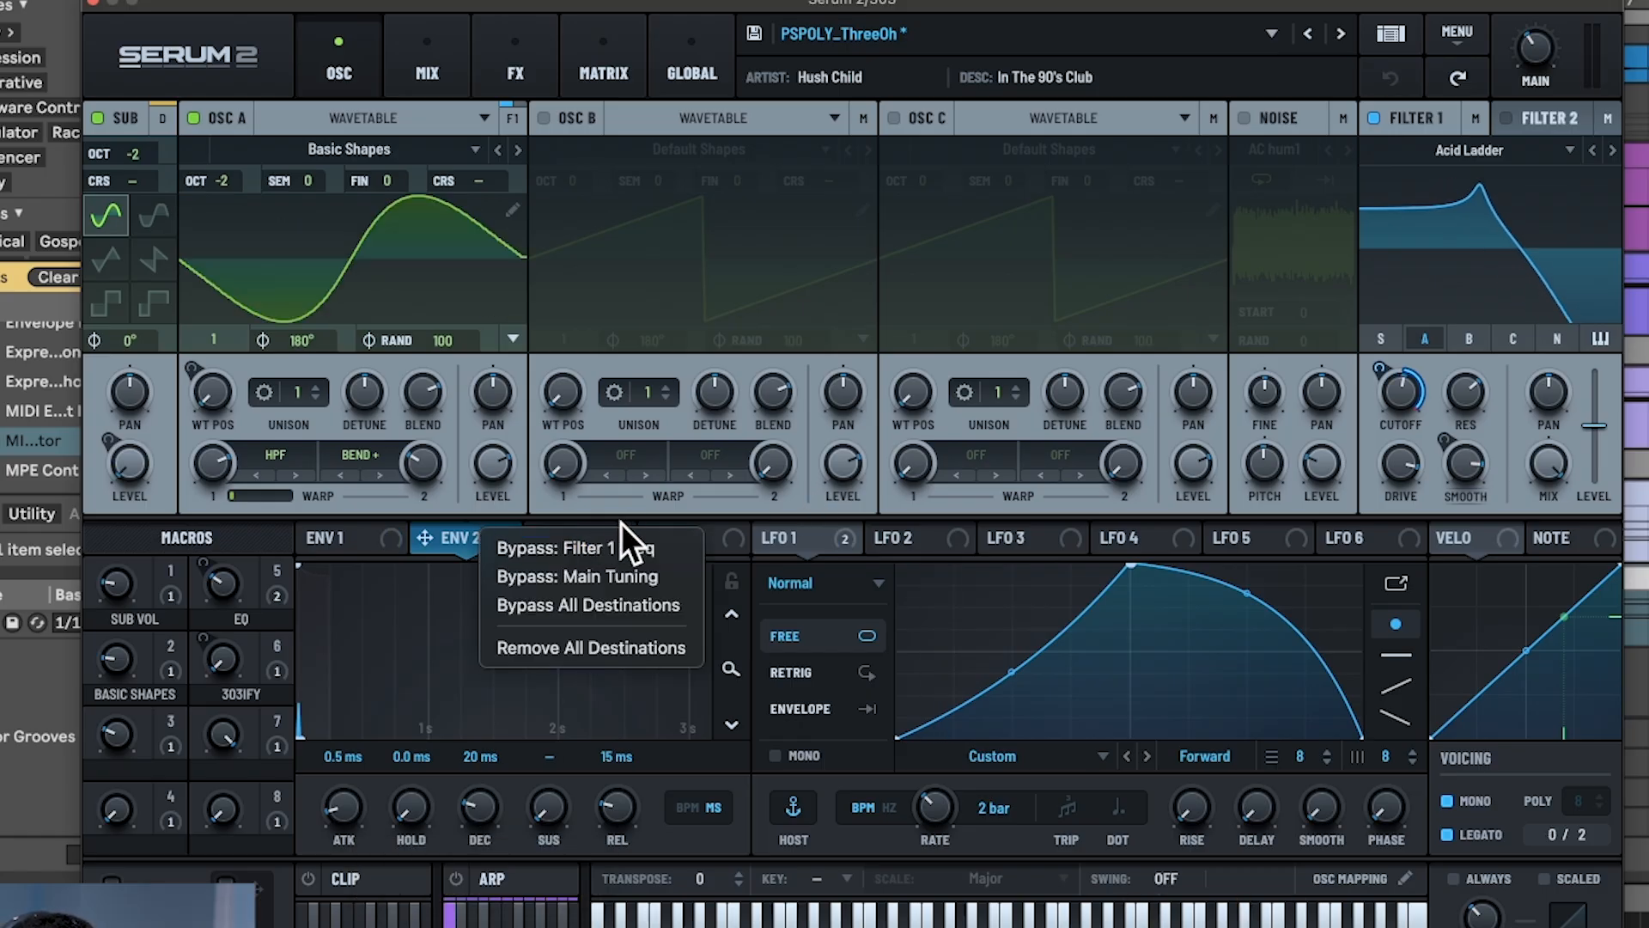
pyautogui.click(1306, 320)
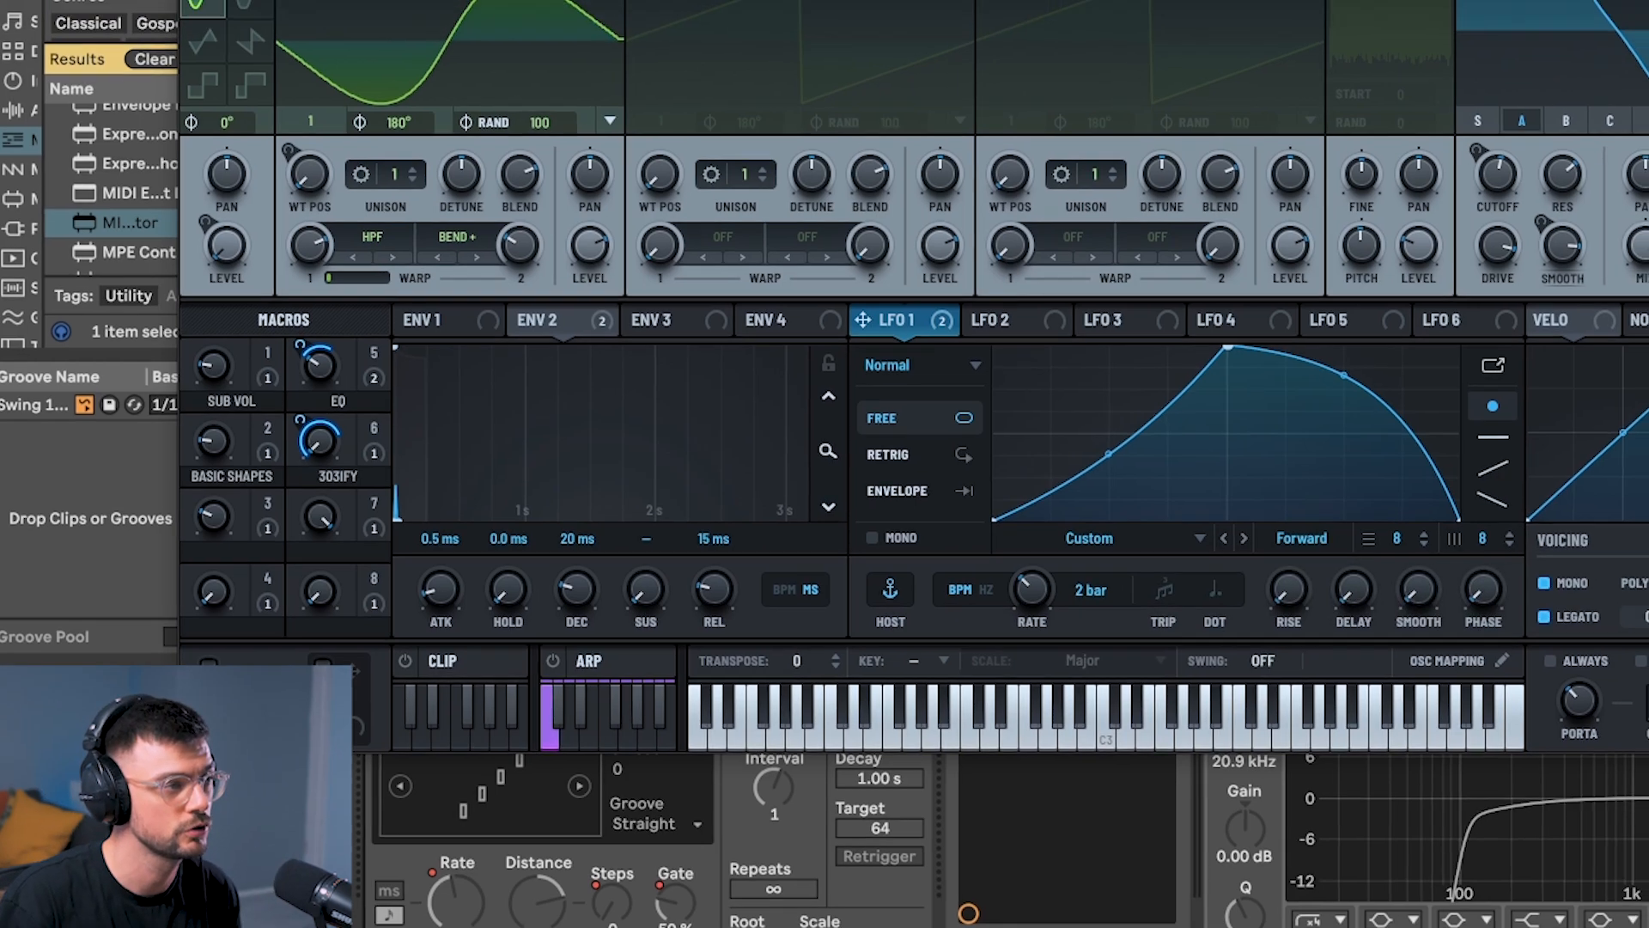
pyautogui.click(523, 52)
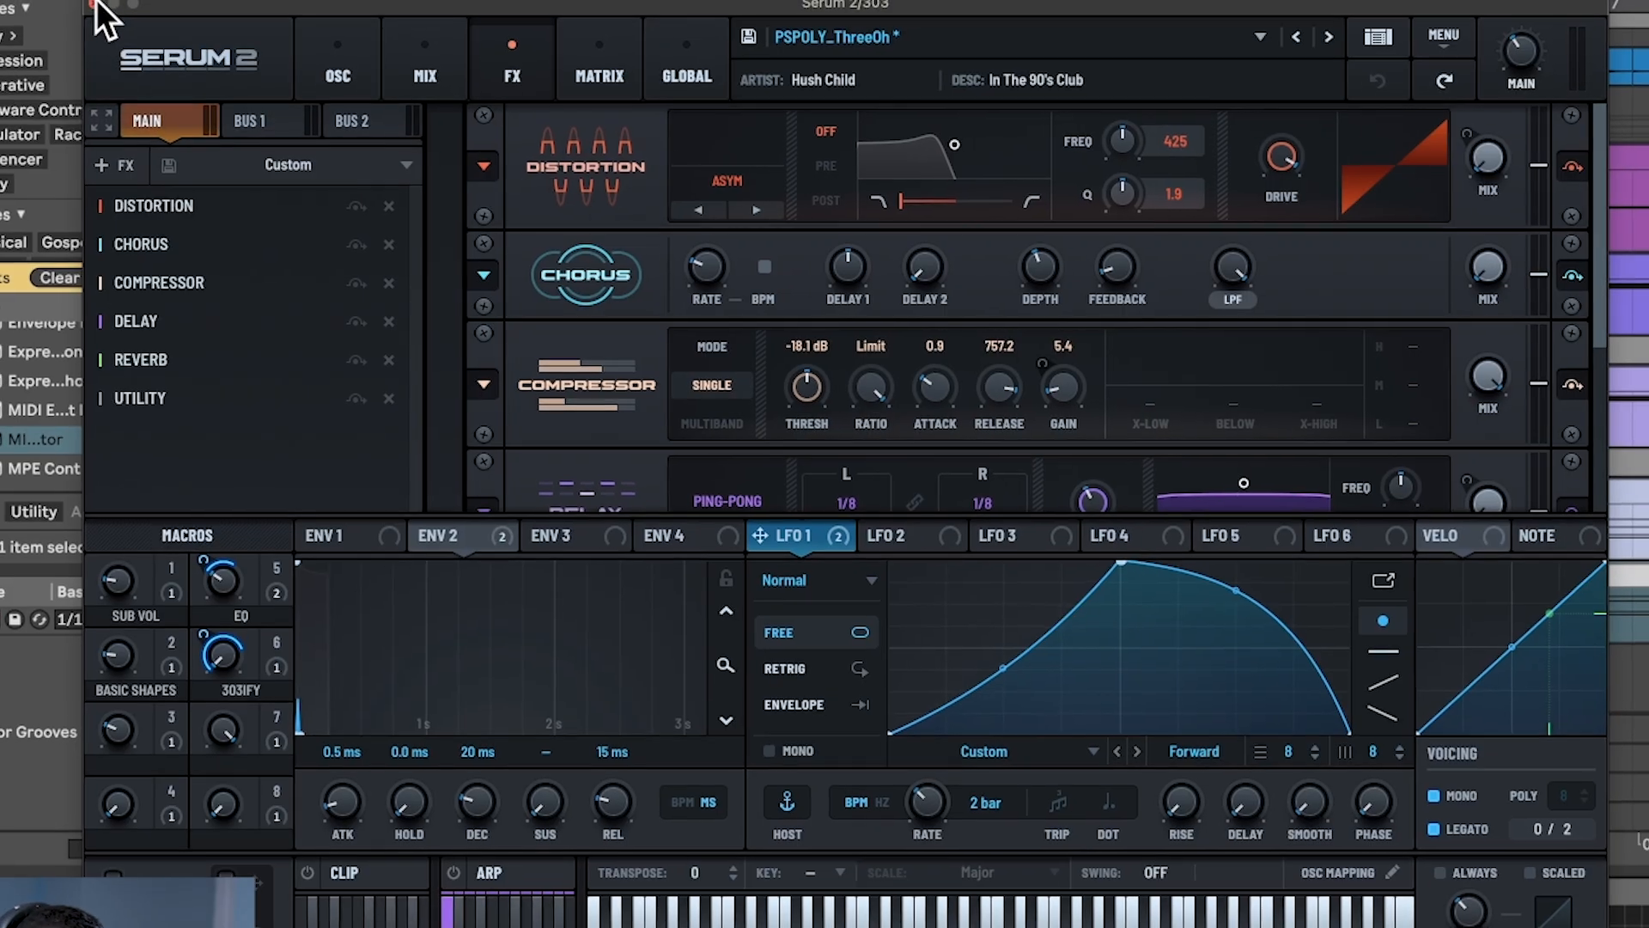
pyautogui.click(93, 4)
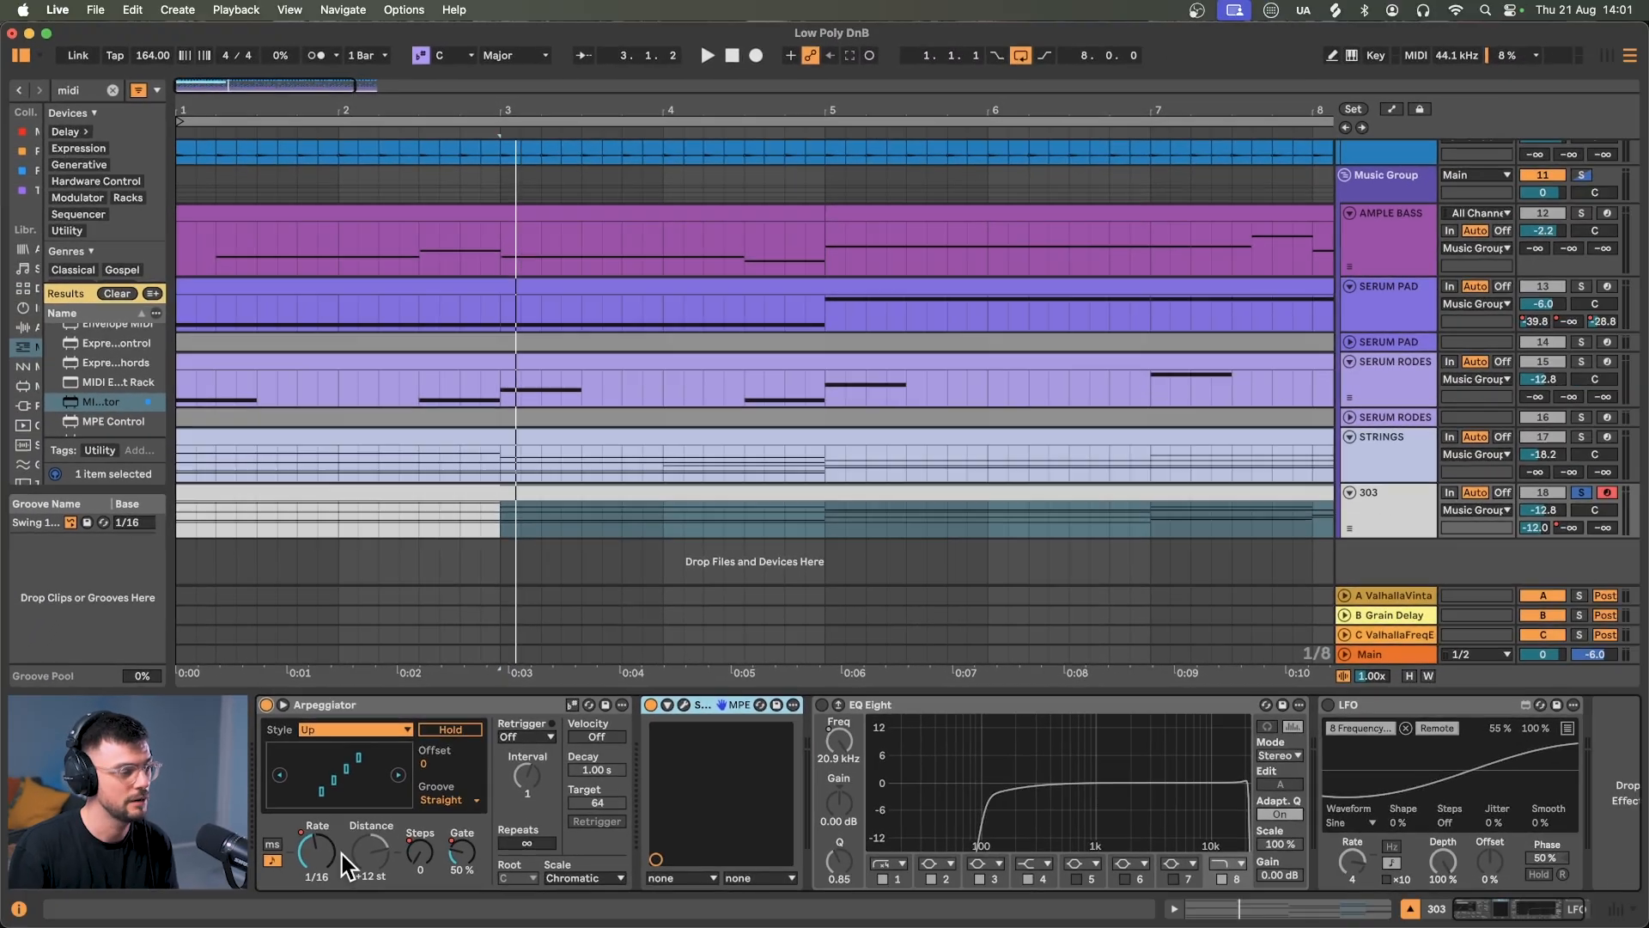
# Show the automation lanes and play the 303 arpeggiator's Synced Rate automation from 1.1.3
pyautogui.press('a')
pyautogui.click(180, 520)
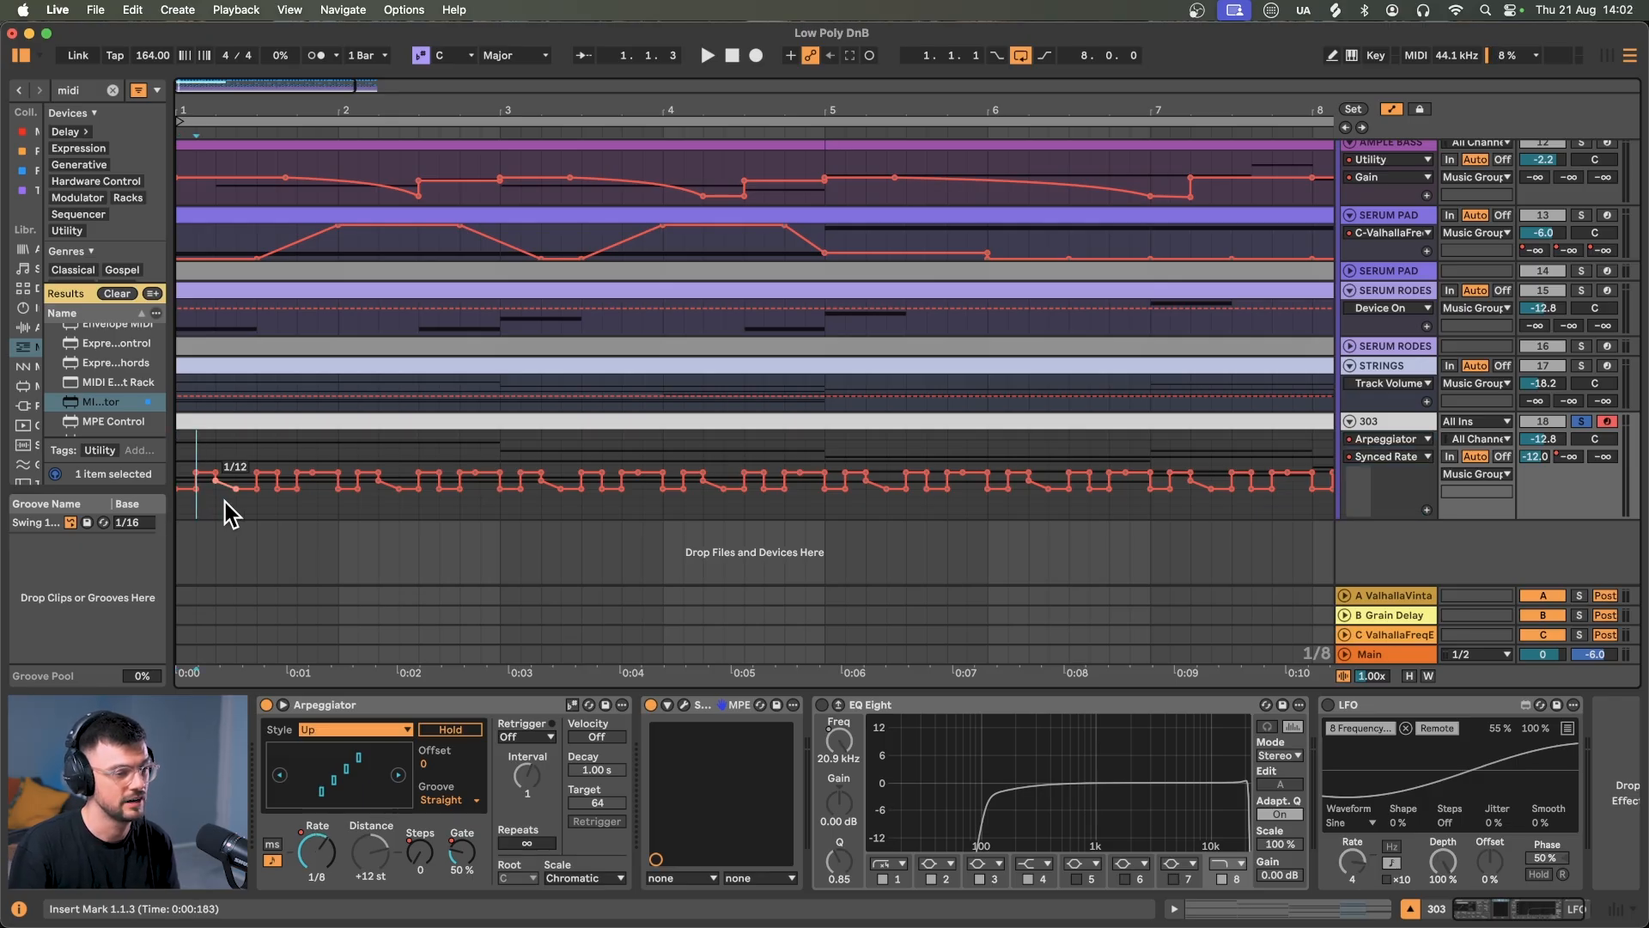
pyautogui.press('space')
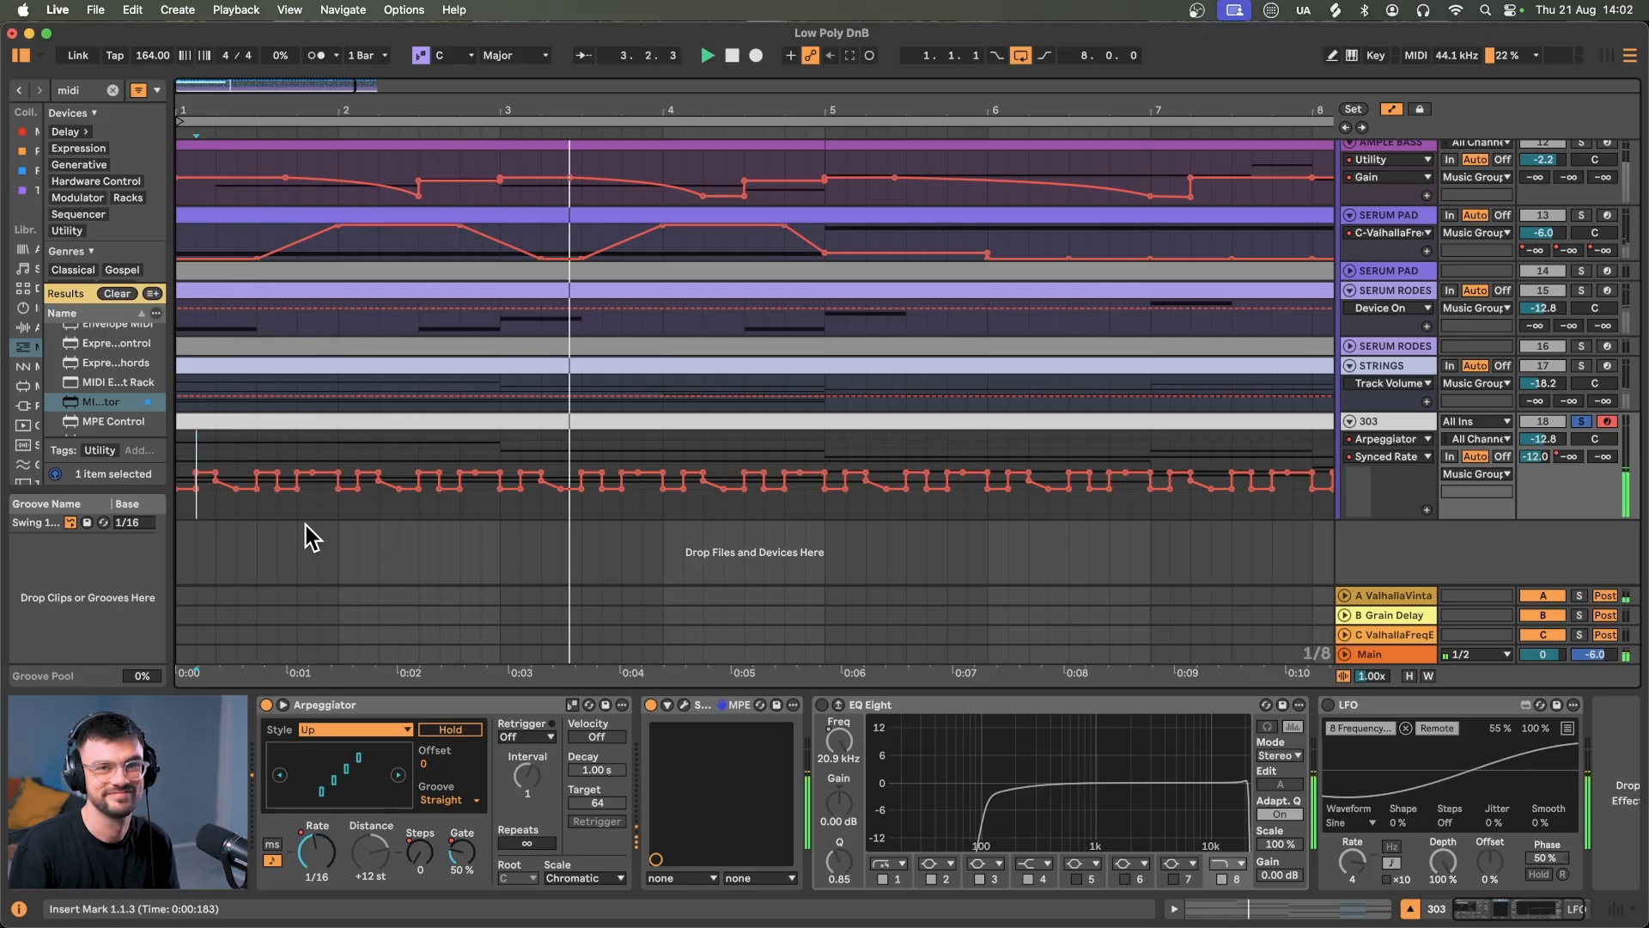
# Compare the automation curves of the 303 arpeggiator's Transp. Steps and Gate
pyautogui.click(426, 852)
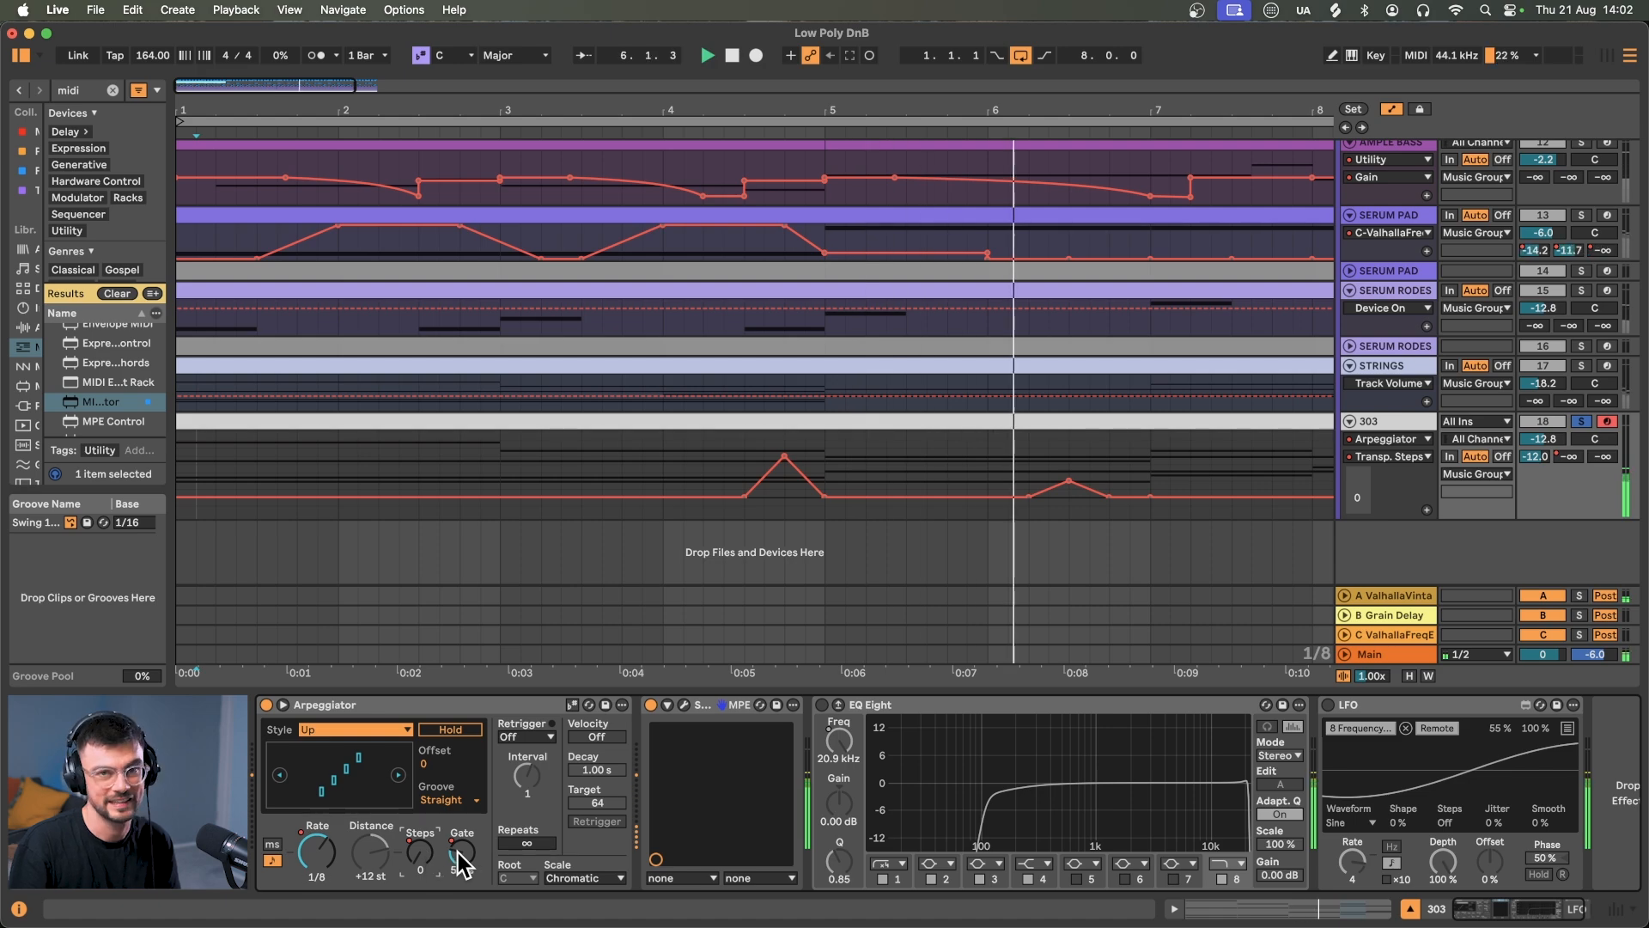
pyautogui.click(459, 855)
pyautogui.click(428, 859)
pyautogui.click(466, 857)
pyautogui.click(419, 858)
pyautogui.click(467, 858)
pyautogui.click(423, 855)
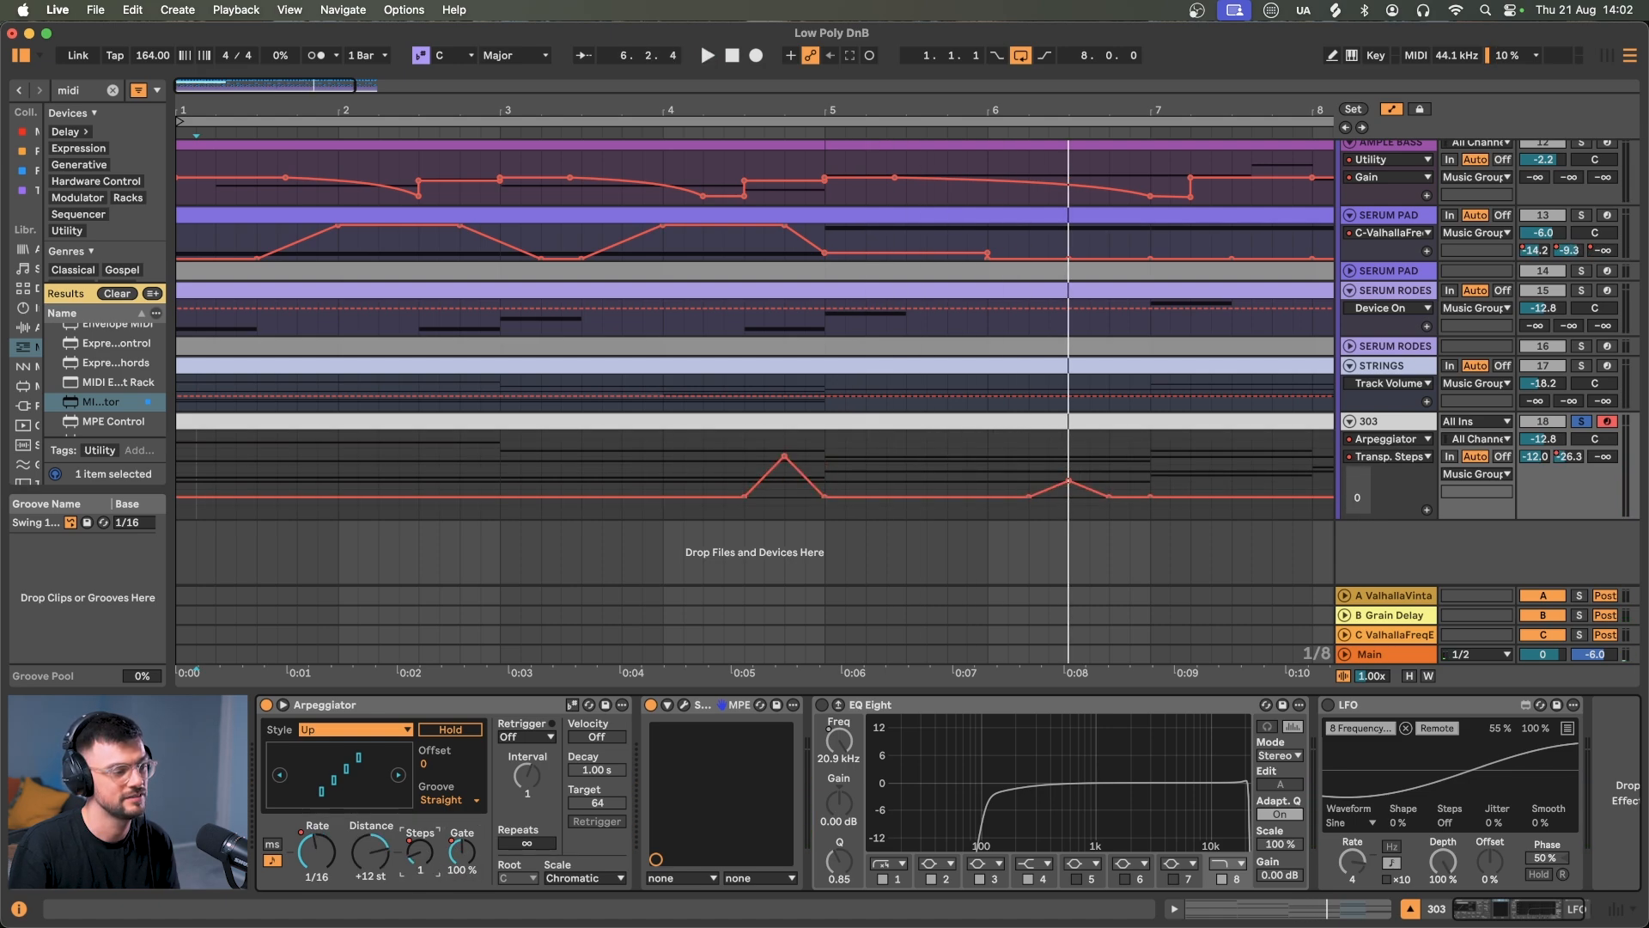
# Display the arpeggiator's Gate automation on the 303 track and play it from 4.3.1
pyautogui.click(463, 854)
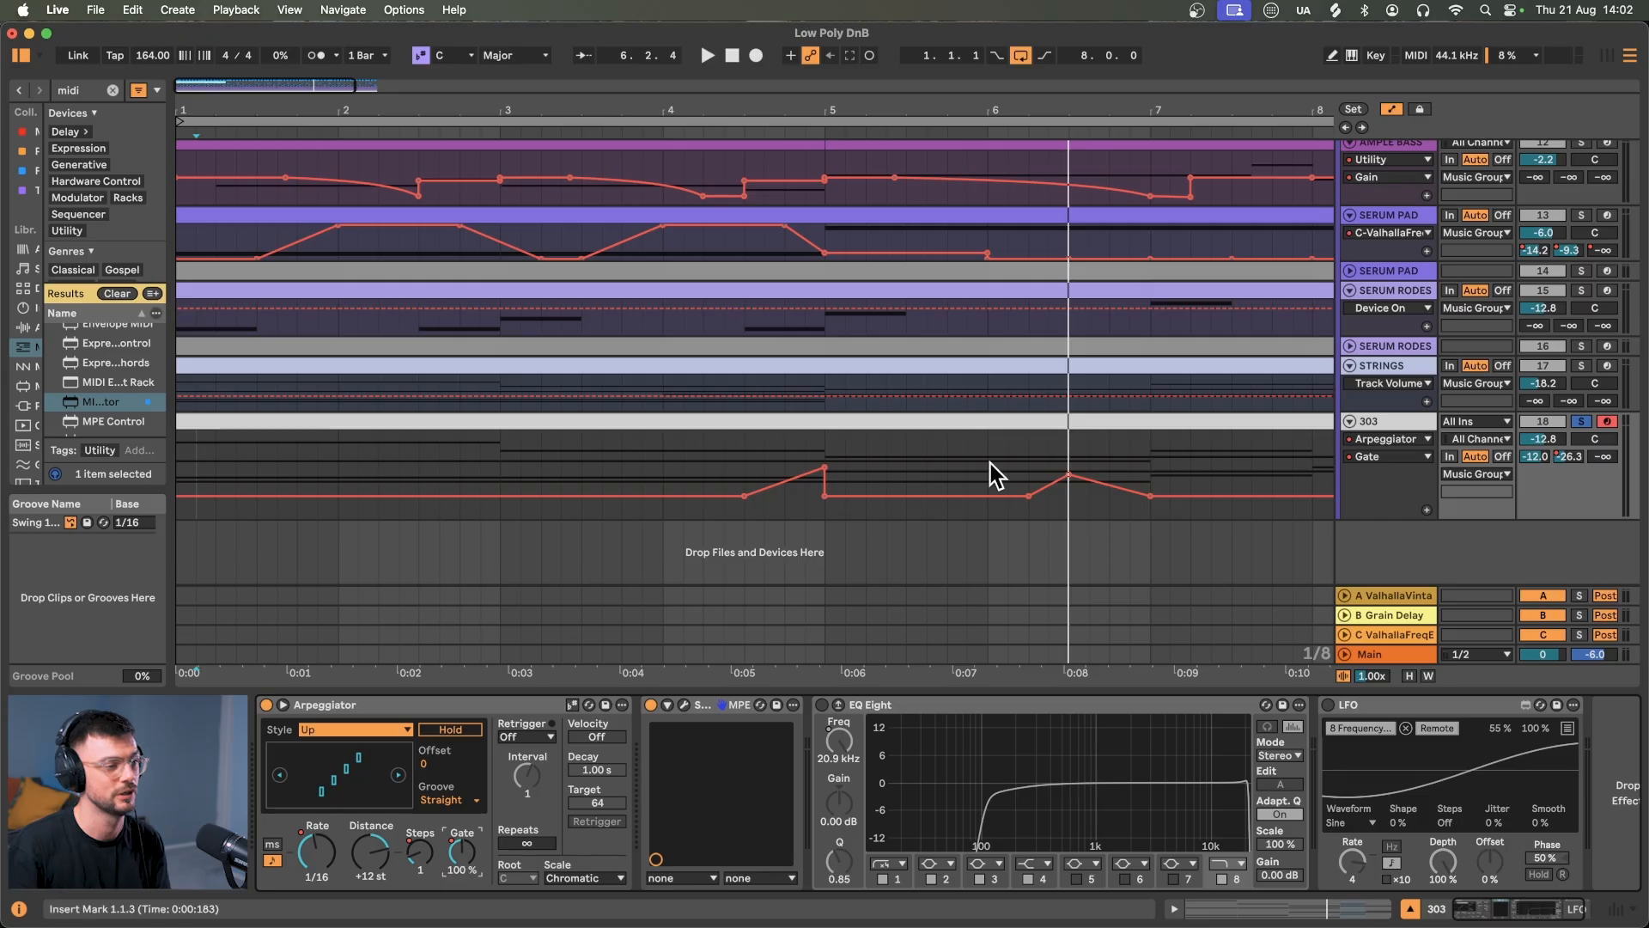
pyautogui.click(744, 452)
pyautogui.press('space')
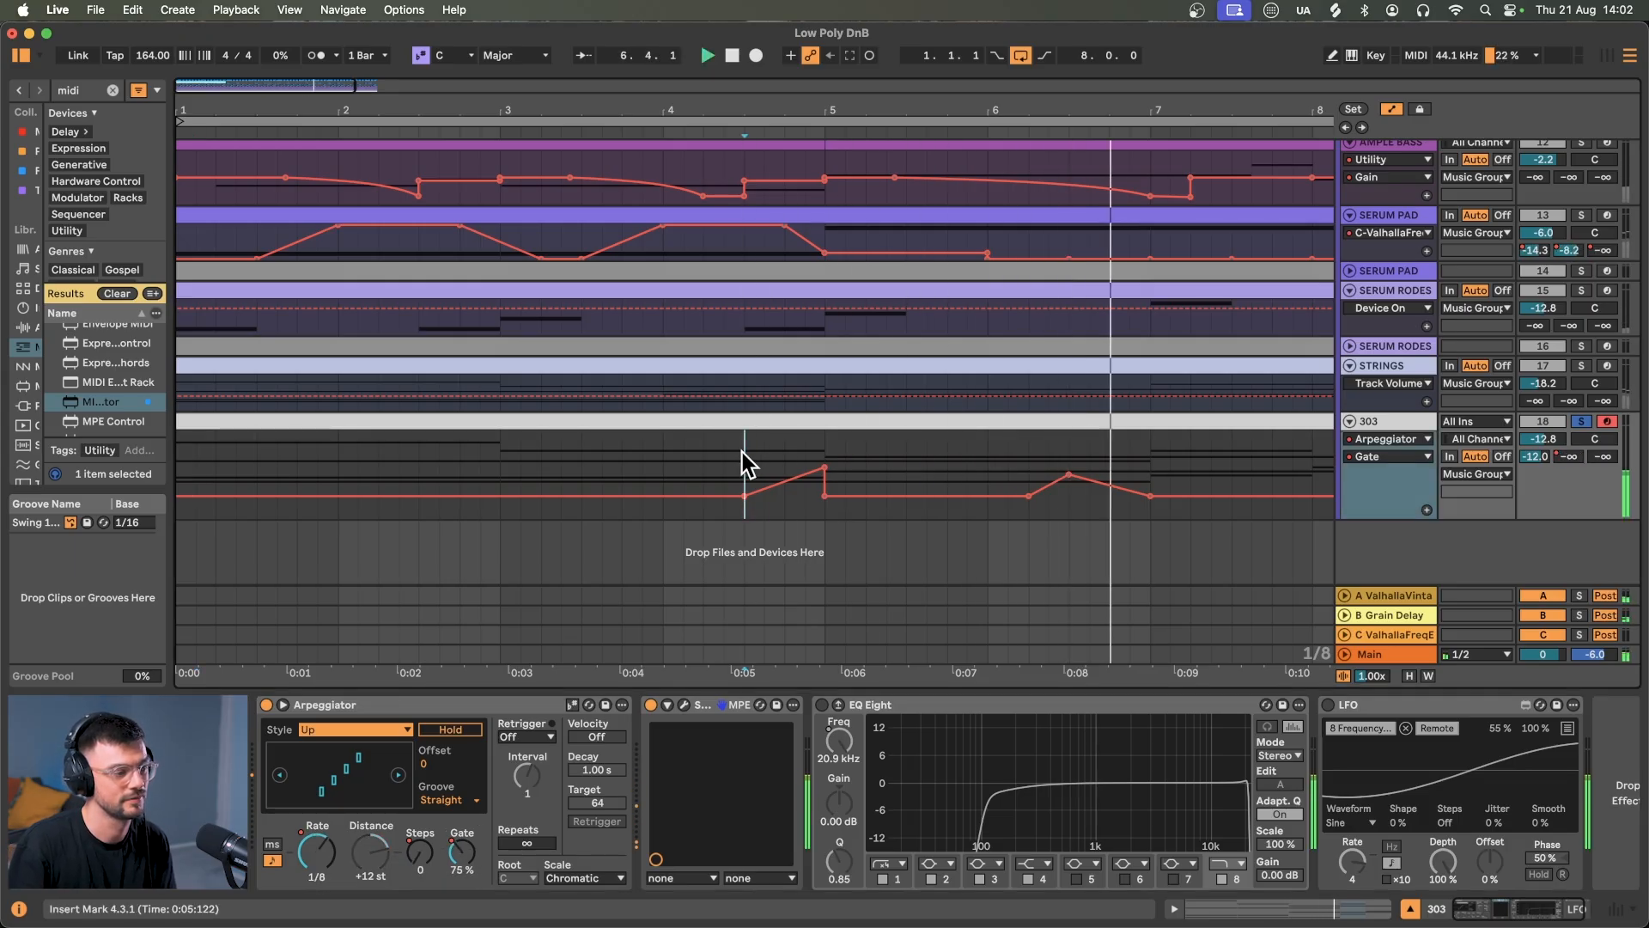
# Display the 303 track's B-Grain Delay send automation and play it from 8.3.1
pyautogui.click(1568, 456)
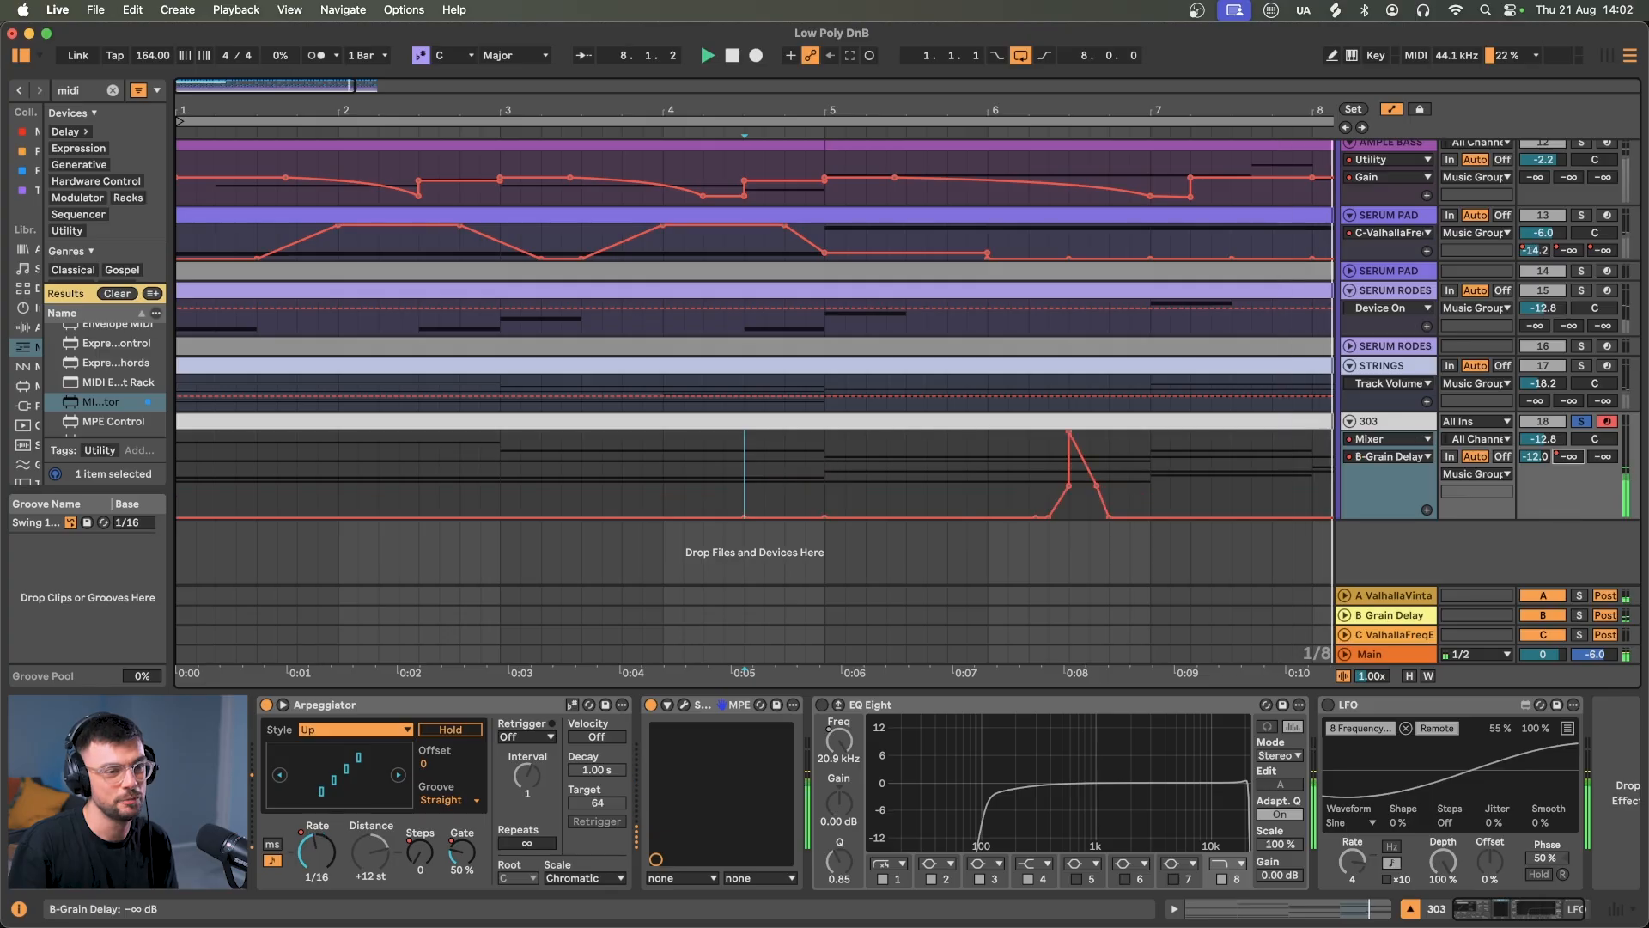
pyautogui.hscroll(6, 1142, 456)
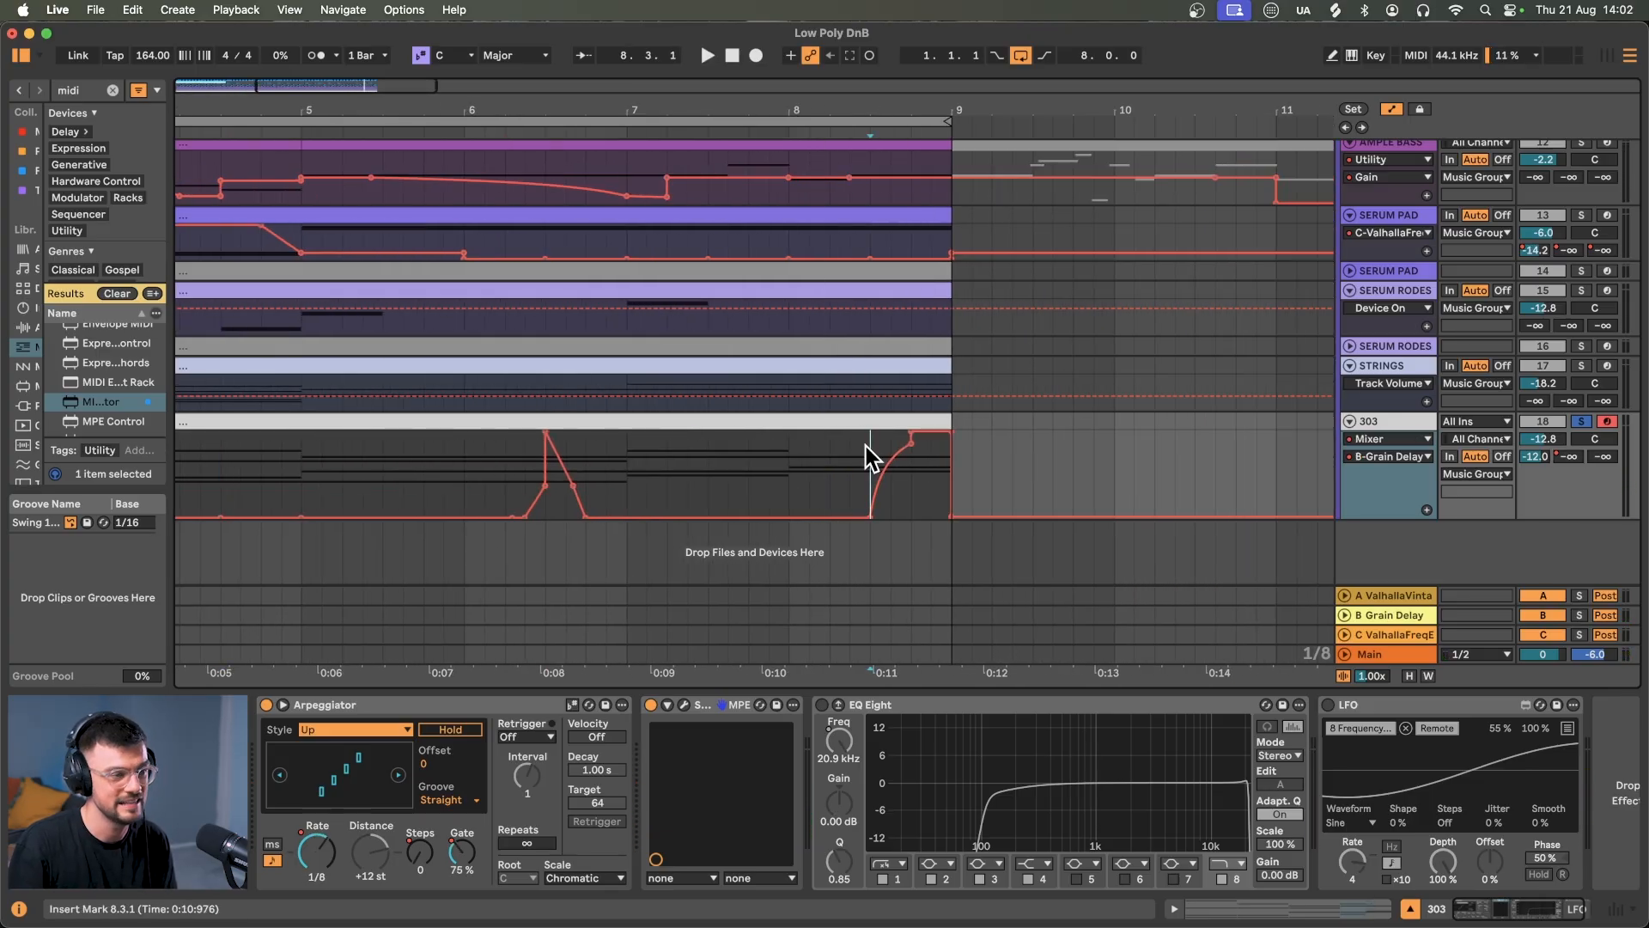
pyautogui.press('space')
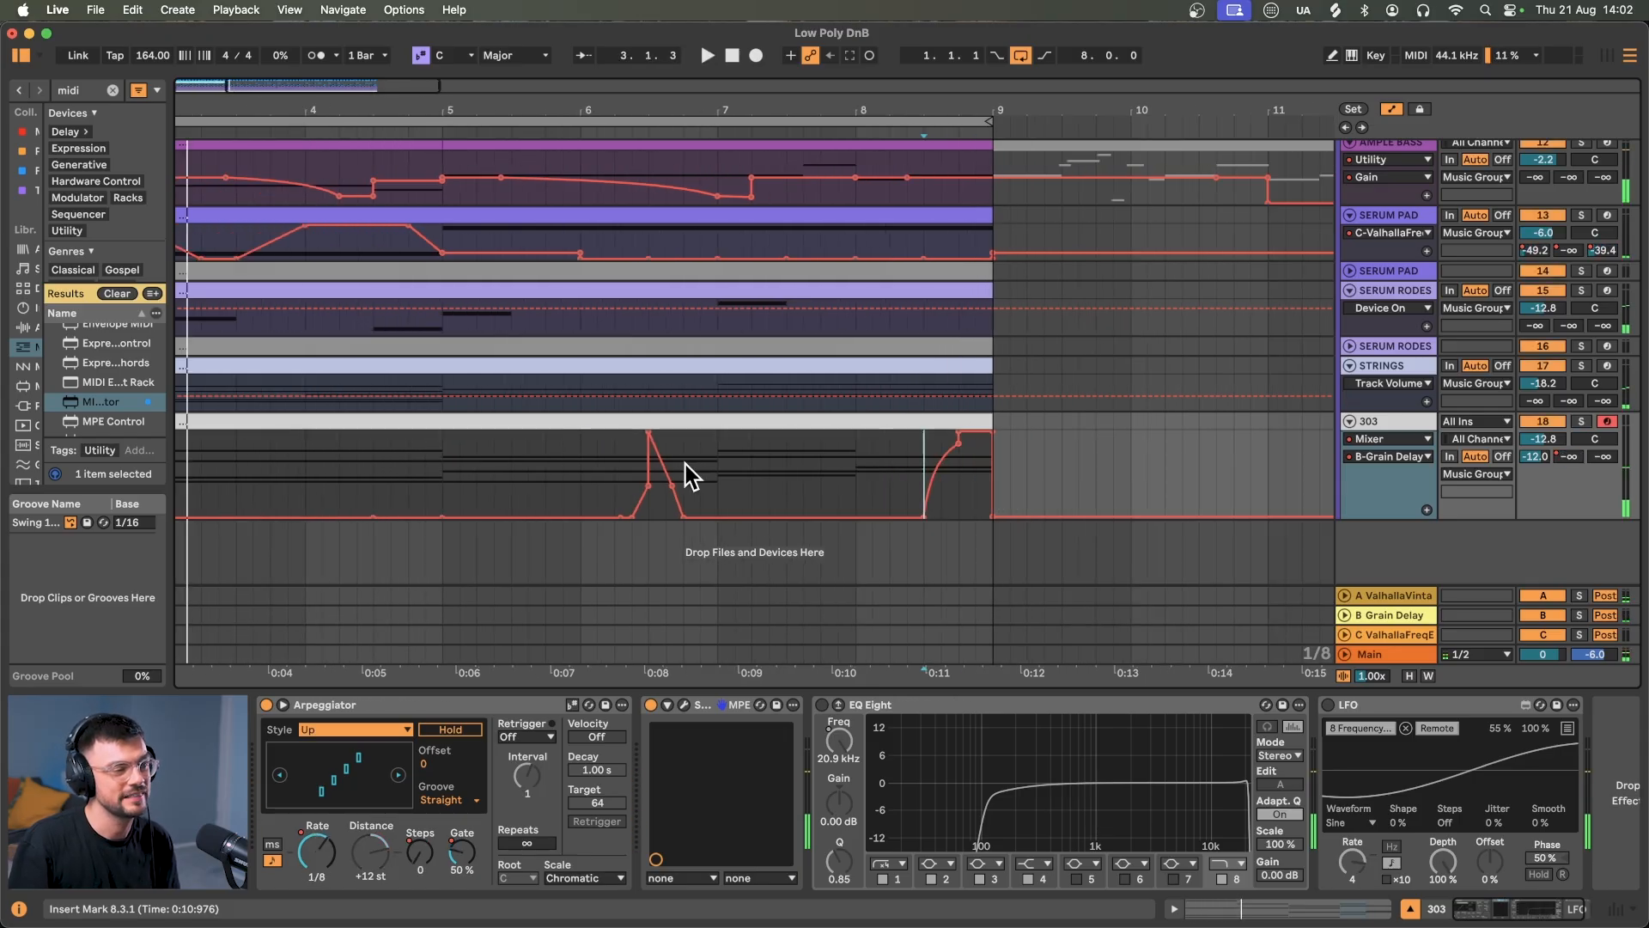
# Hide the automation lanes, select the 303 clip and play the arrangement from bar 1
pyautogui.press('a')
pyautogui.hscroll(-3, 420, 399)
pyautogui.click(348, 414)
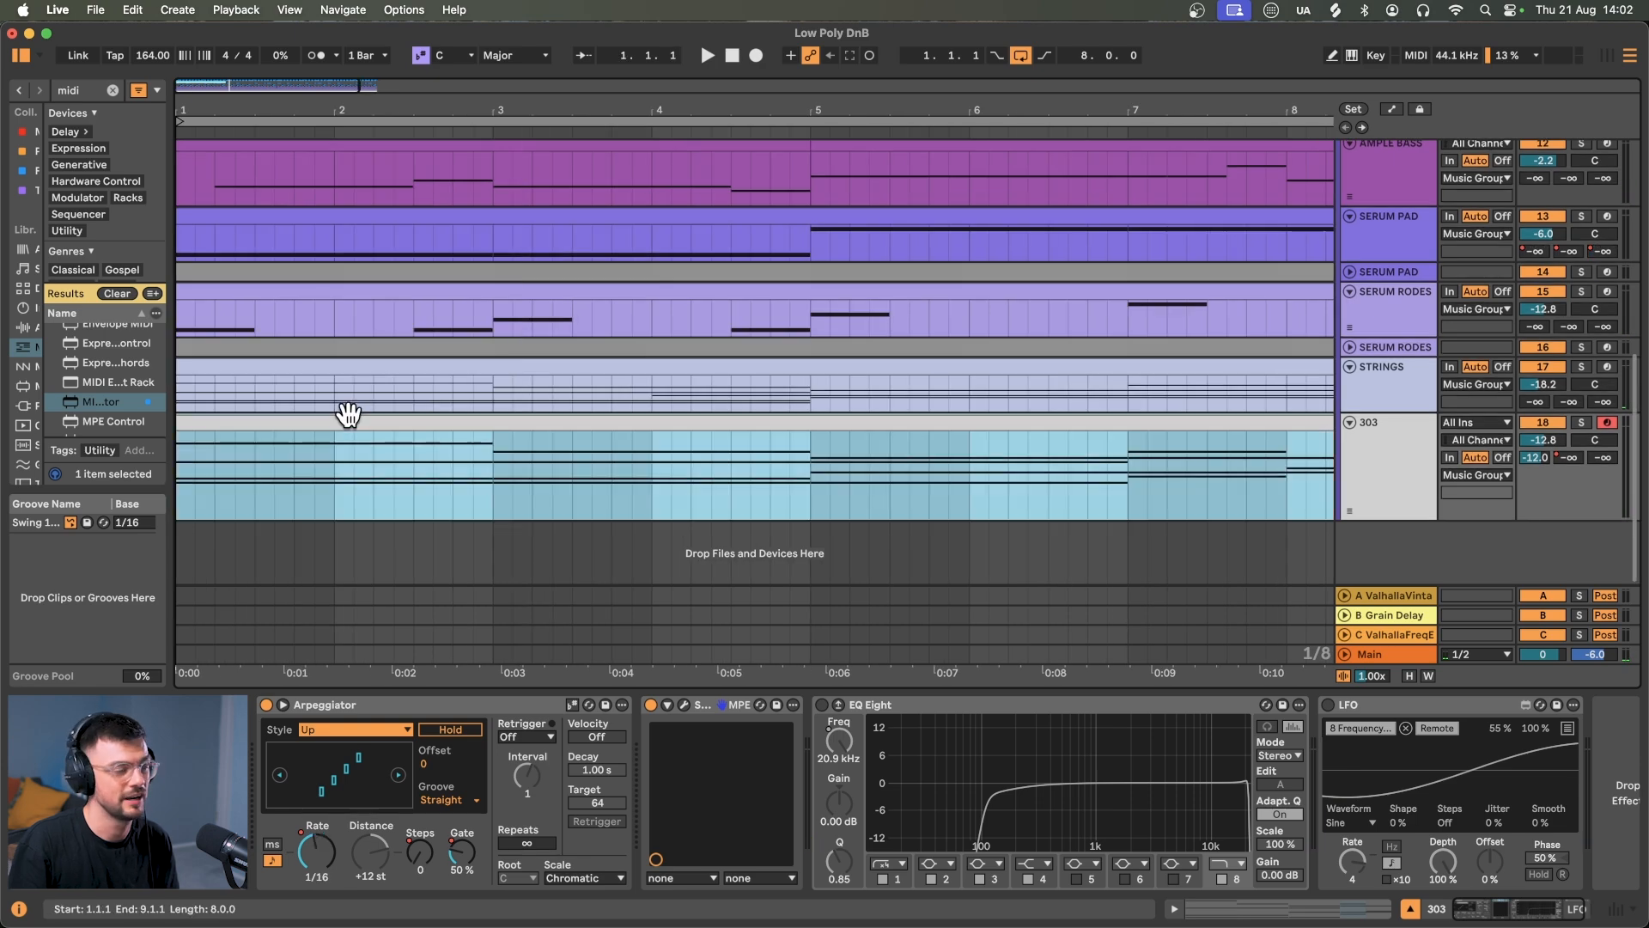
pyautogui.press('space')
pyautogui.press('-')
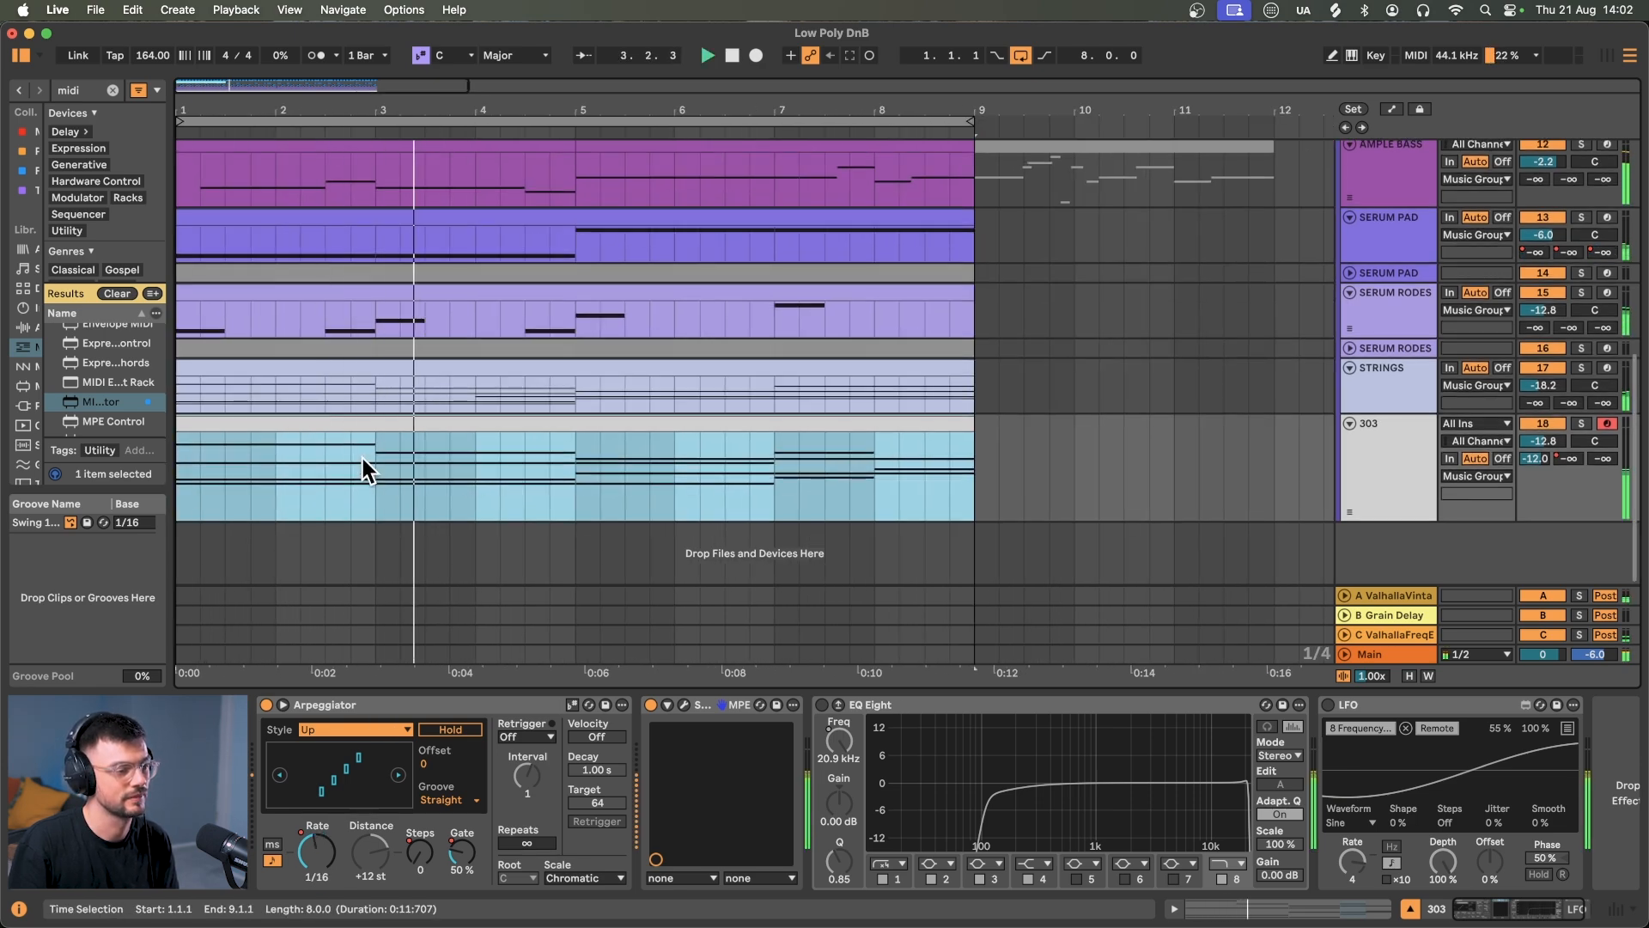
# With the 303 track soloed, enable its EQ Eight and LFO devices and select the 303 clip
pyautogui.press('s')
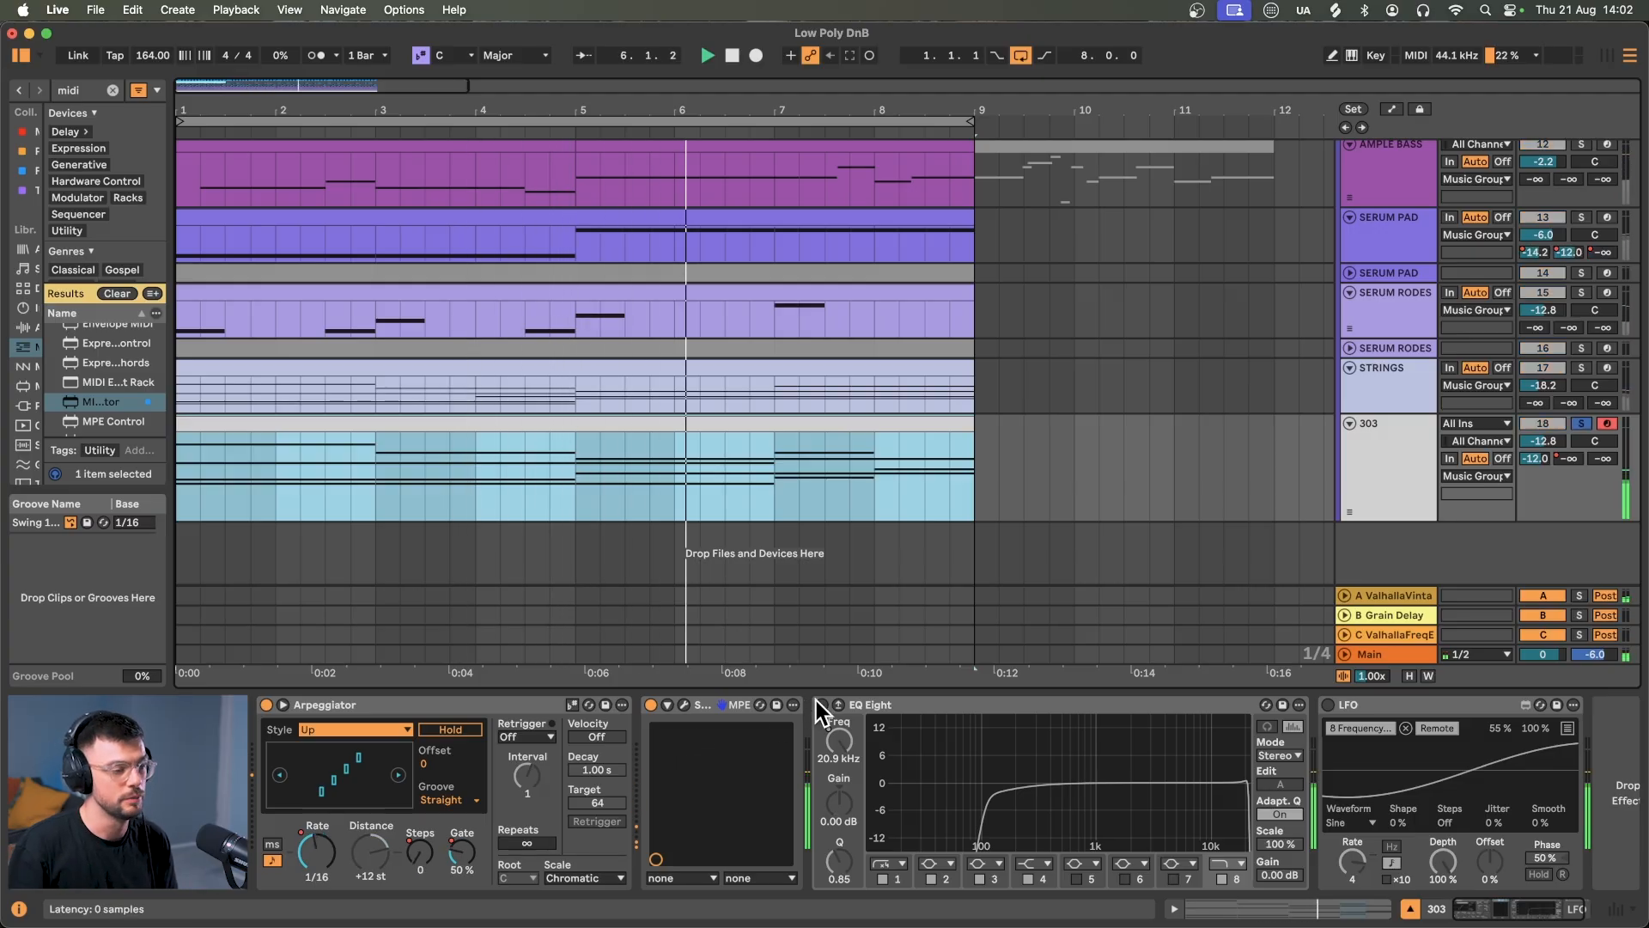
pyautogui.click(816, 701)
pyautogui.click(1329, 705)
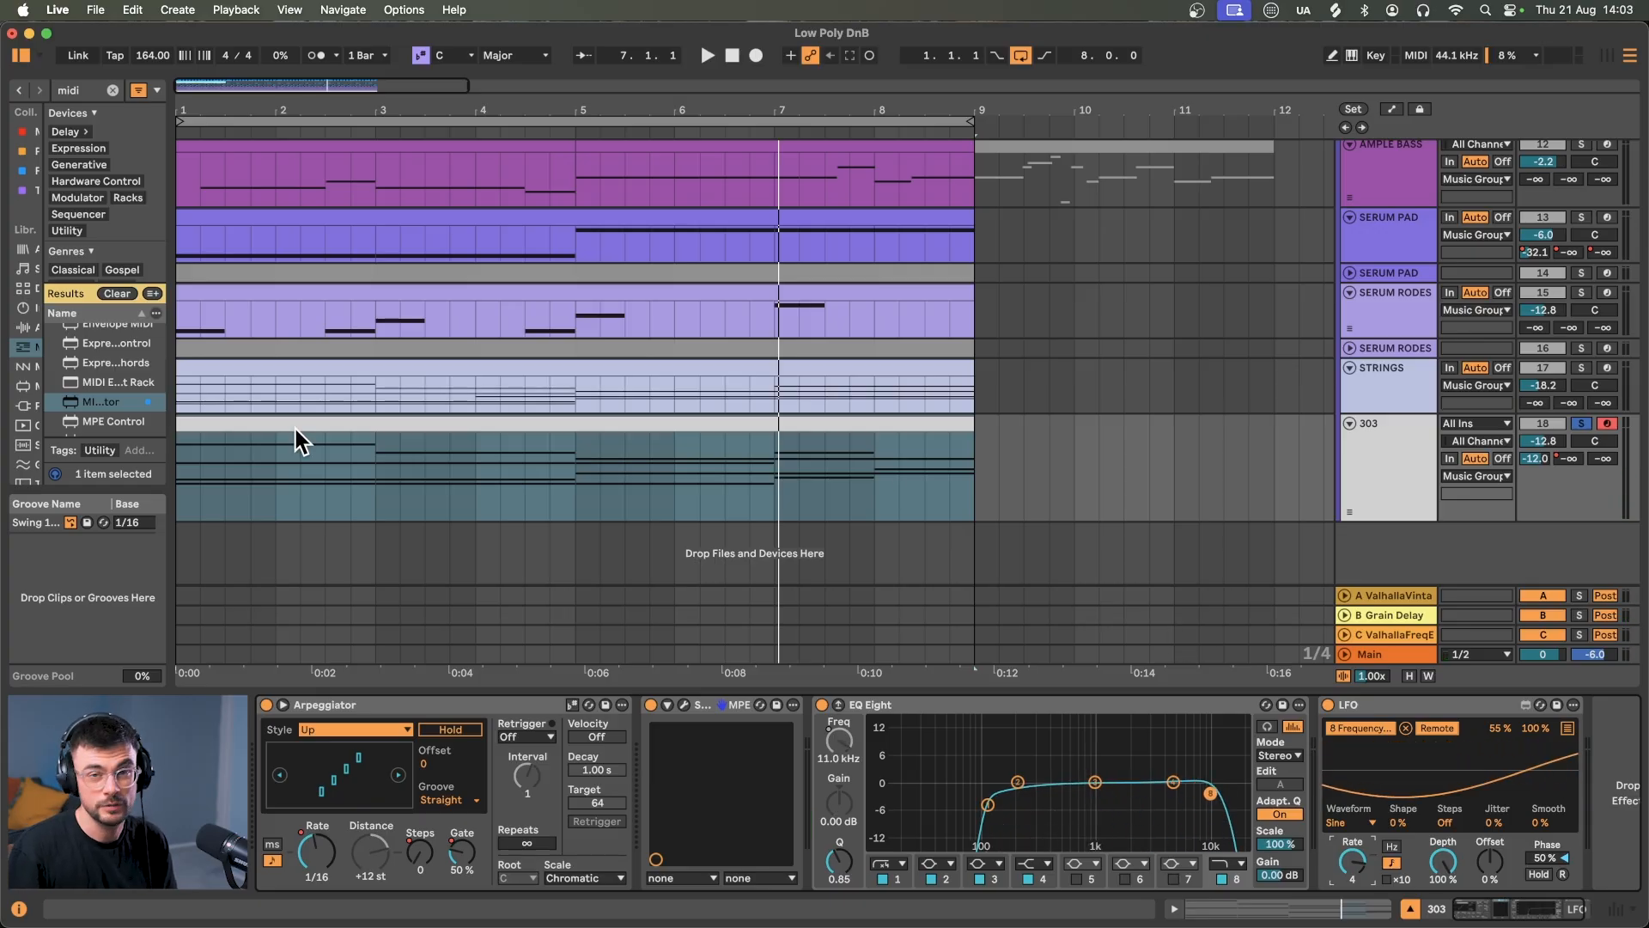
pyautogui.click(269, 422)
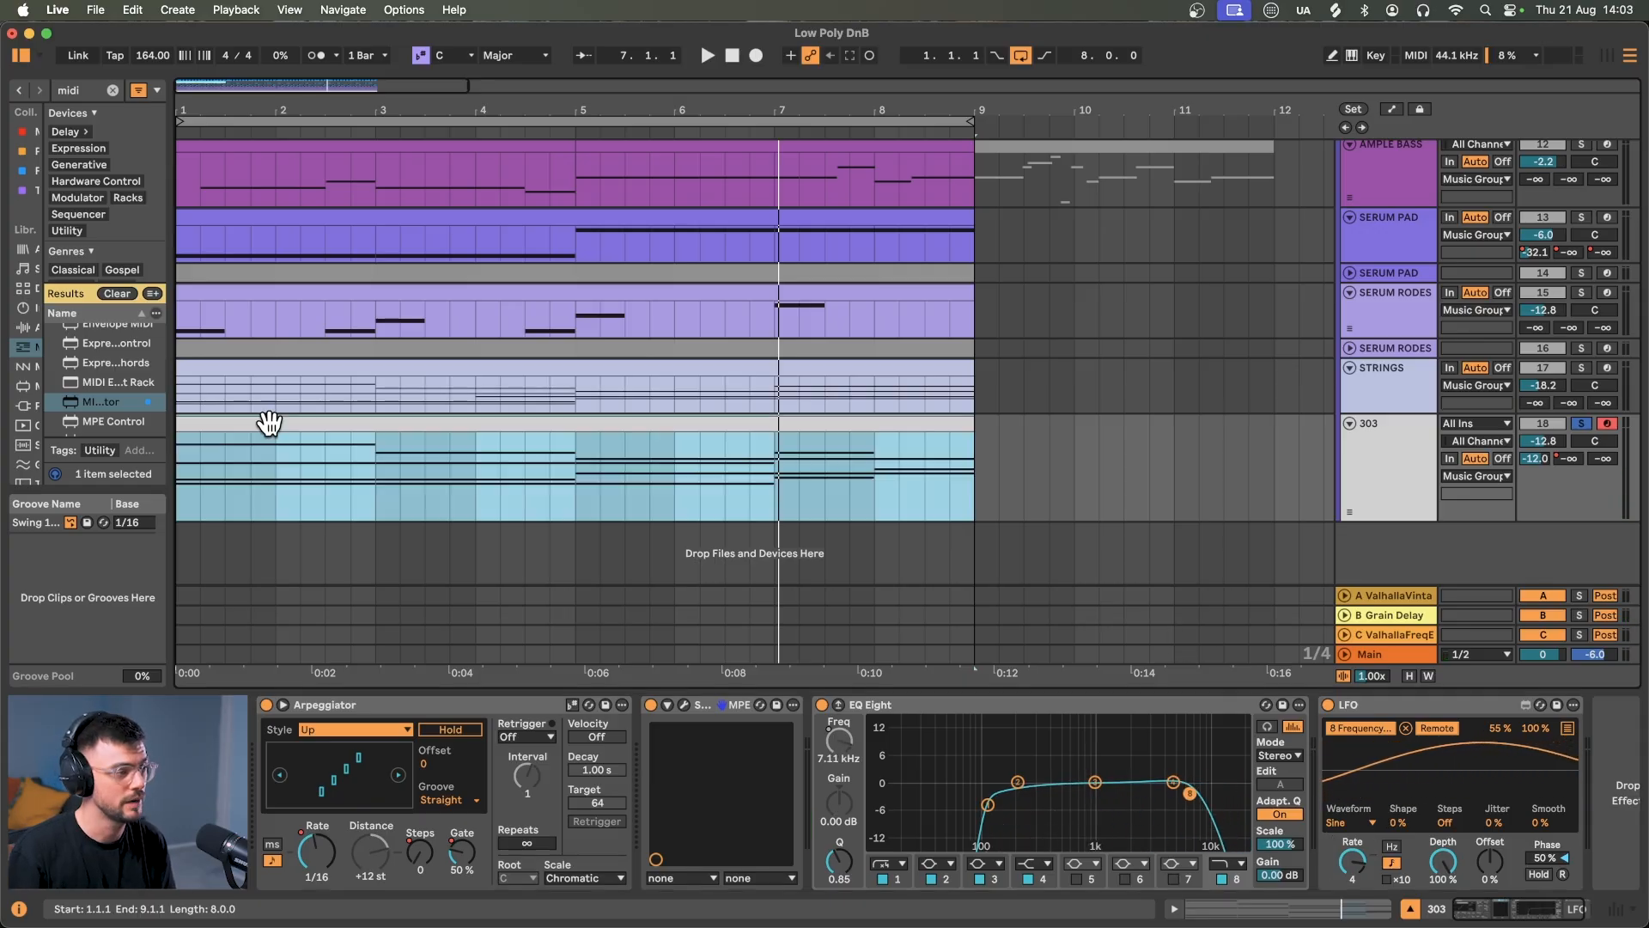